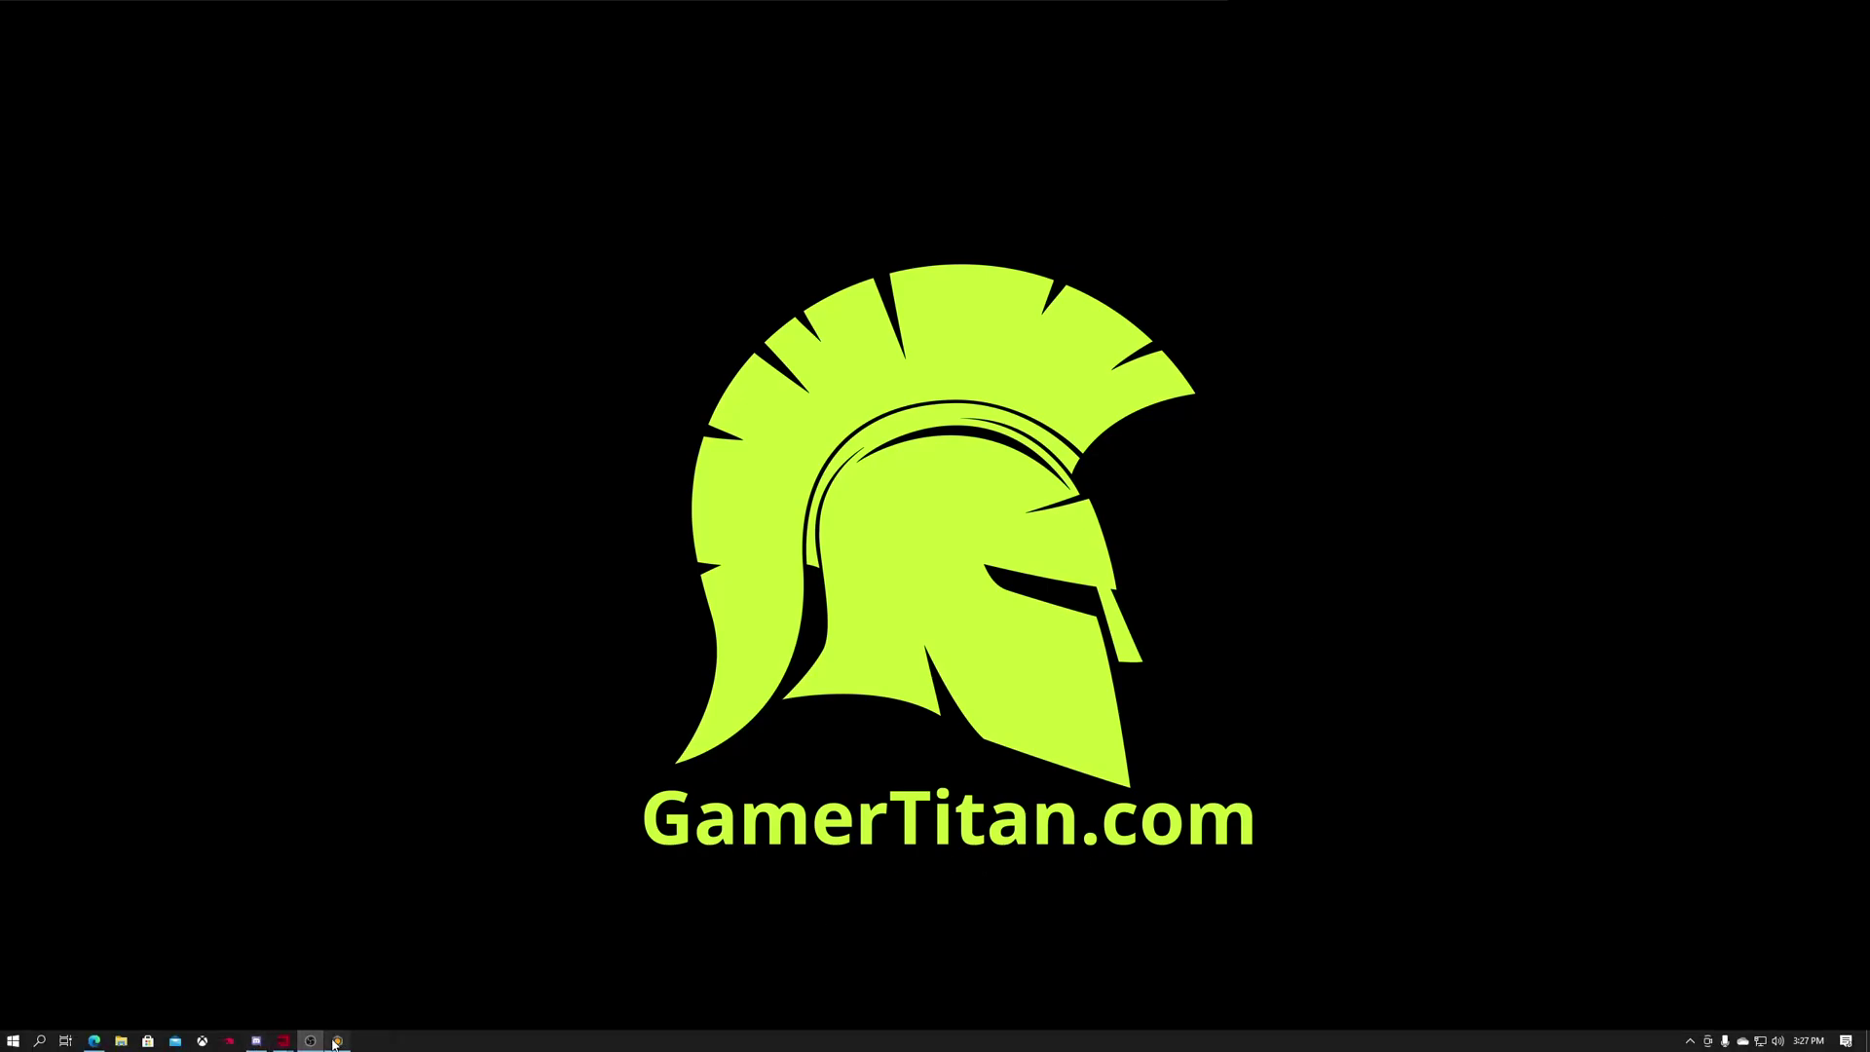
Bring the Core editor window for the GamerTitan-Editor-Setup project to the front.
{"action": "left_click", "coordinate": [311, 1040]}
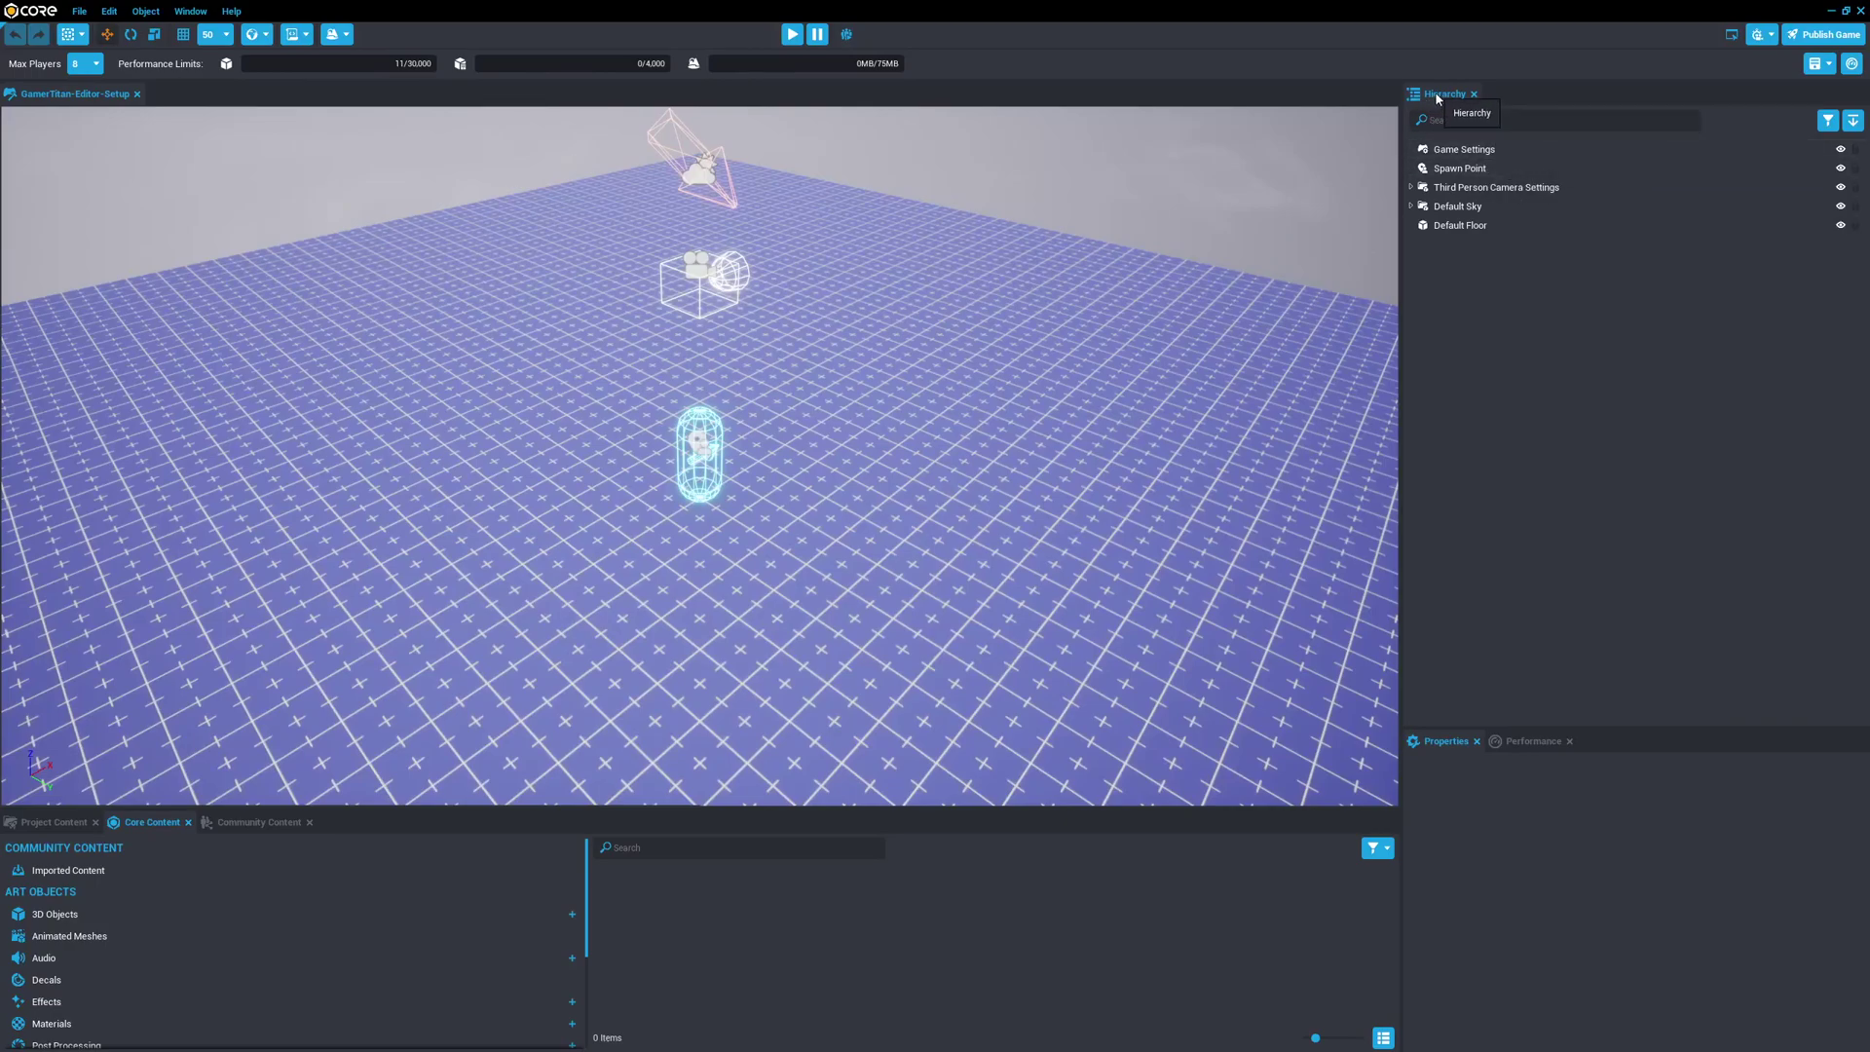
Detach the Hierarchy panel and dock it in the left half, leaving the viewport on the right.
{"action": "left_click_drag", "start_coordinate": [1438, 103], "coordinate": [56, 272]}
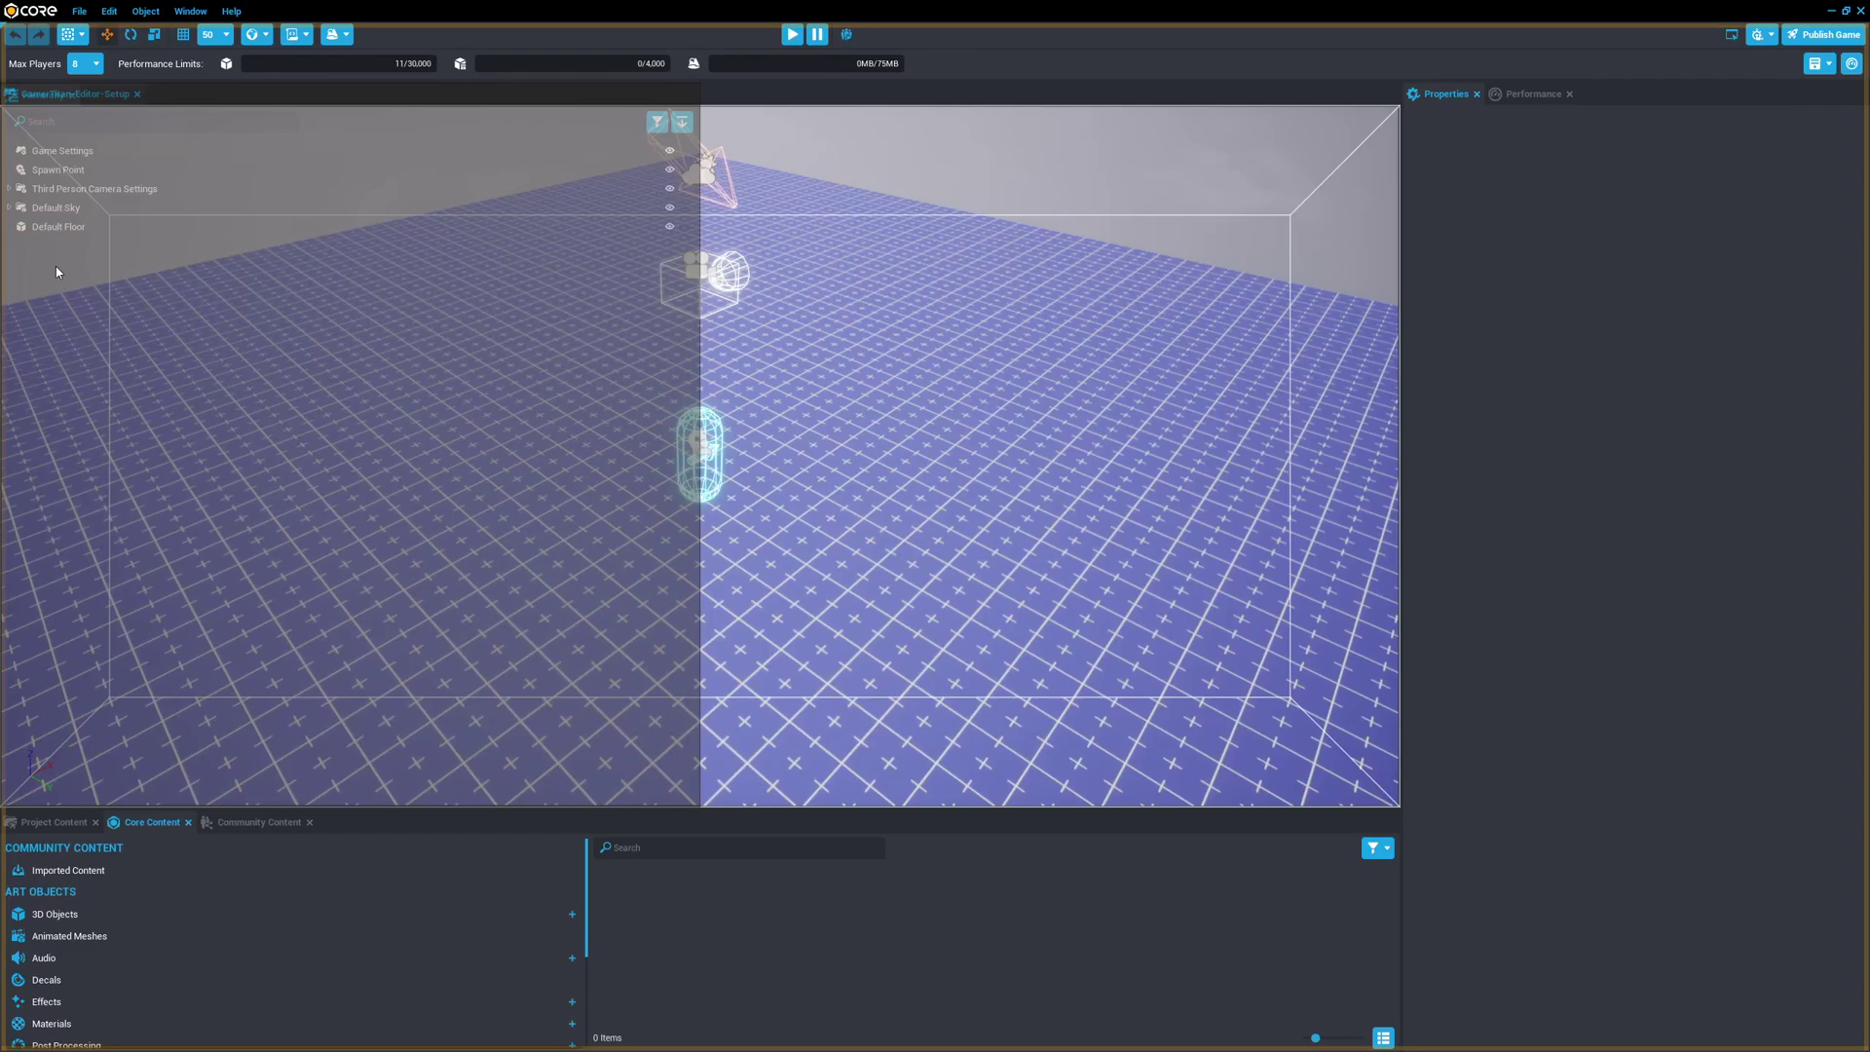
{"action": "left_click_drag", "start_coordinate": [57, 272], "coordinate": [57, 273]}
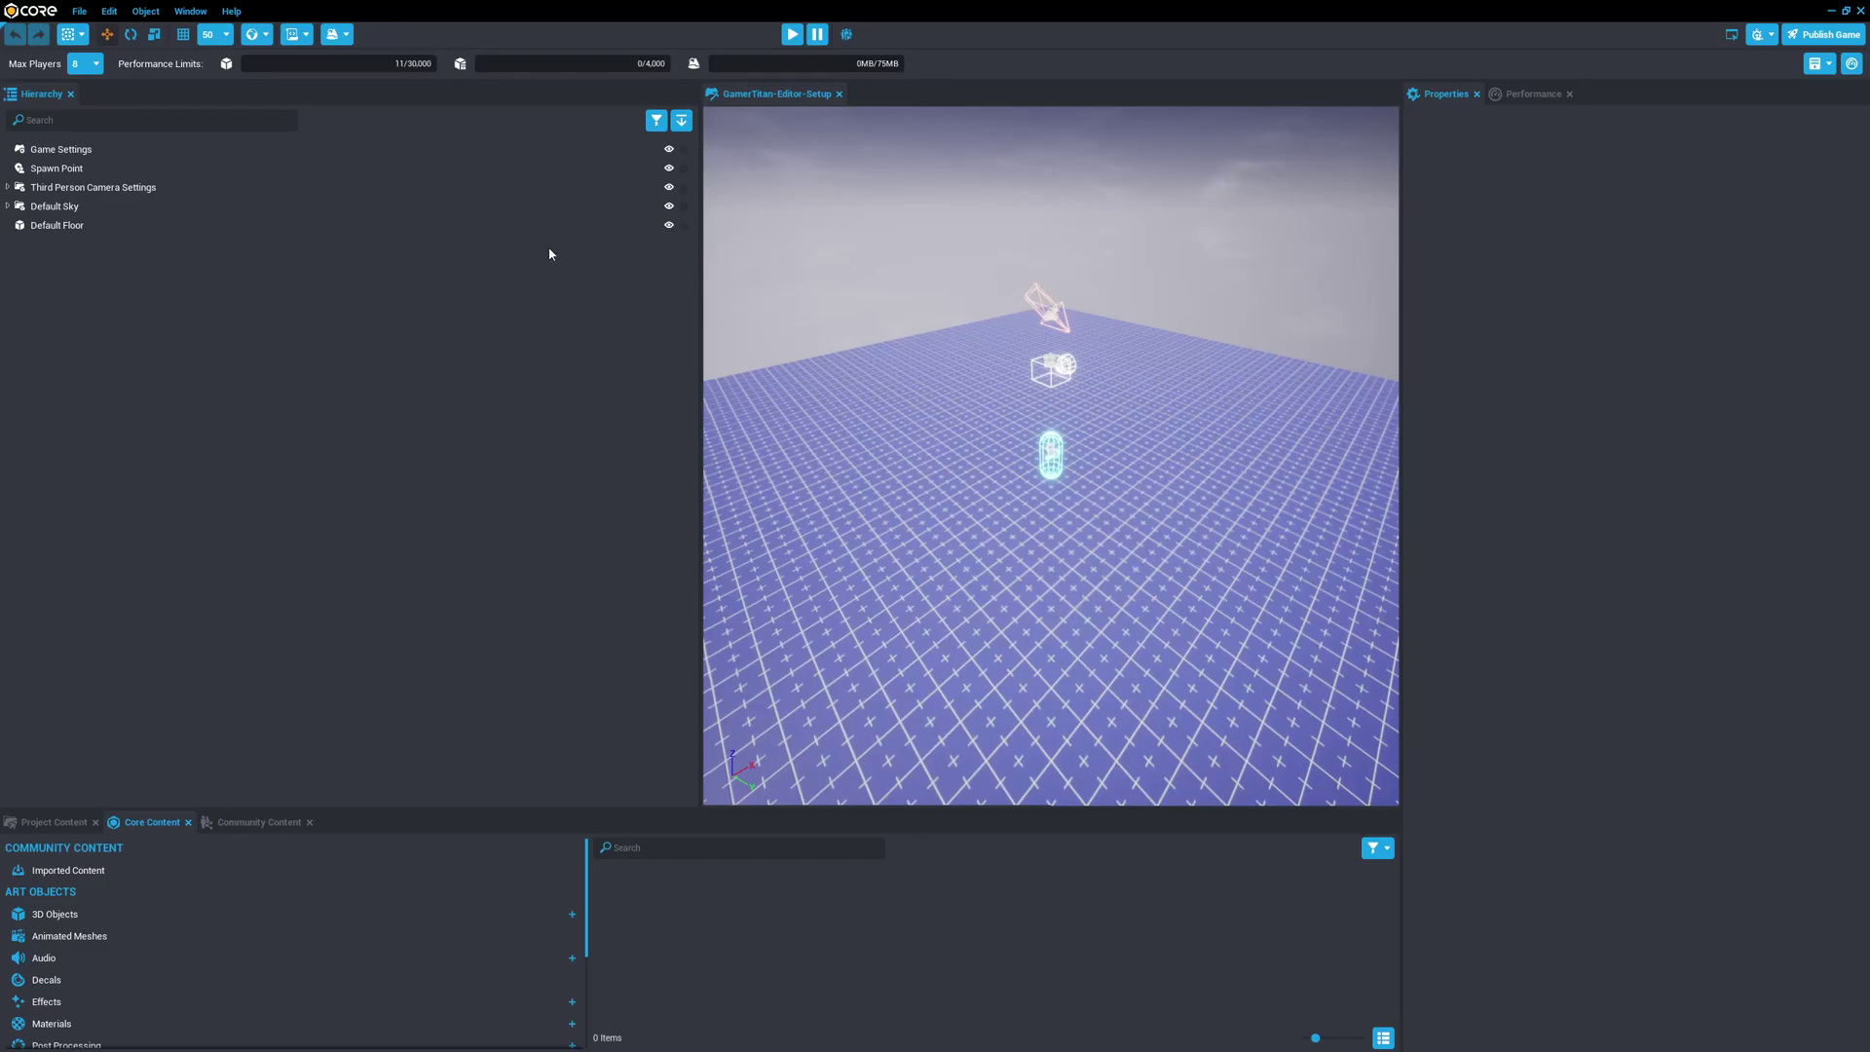
Reset the editor layout via Window > Reset View to Default and confirm.
{"action": "left_click", "coordinate": [199, 17]}
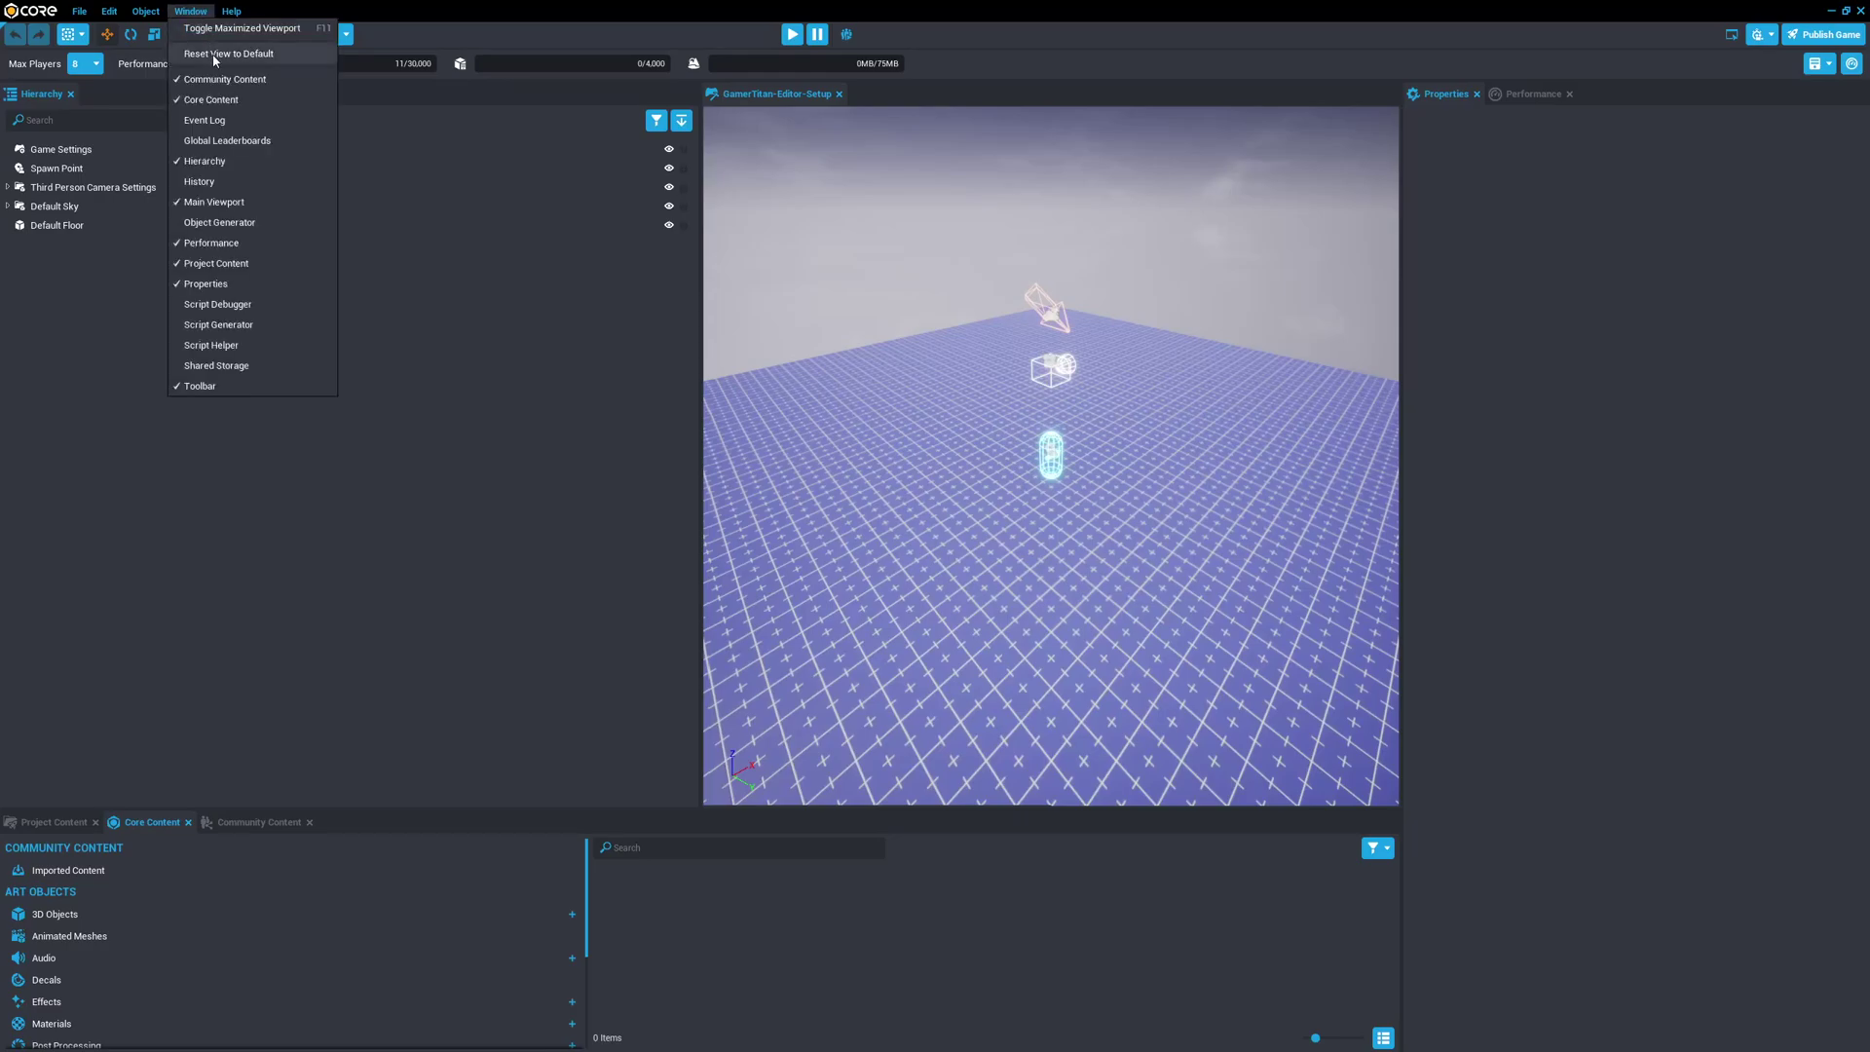
{"action": "left_click", "coordinate": [214, 56]}
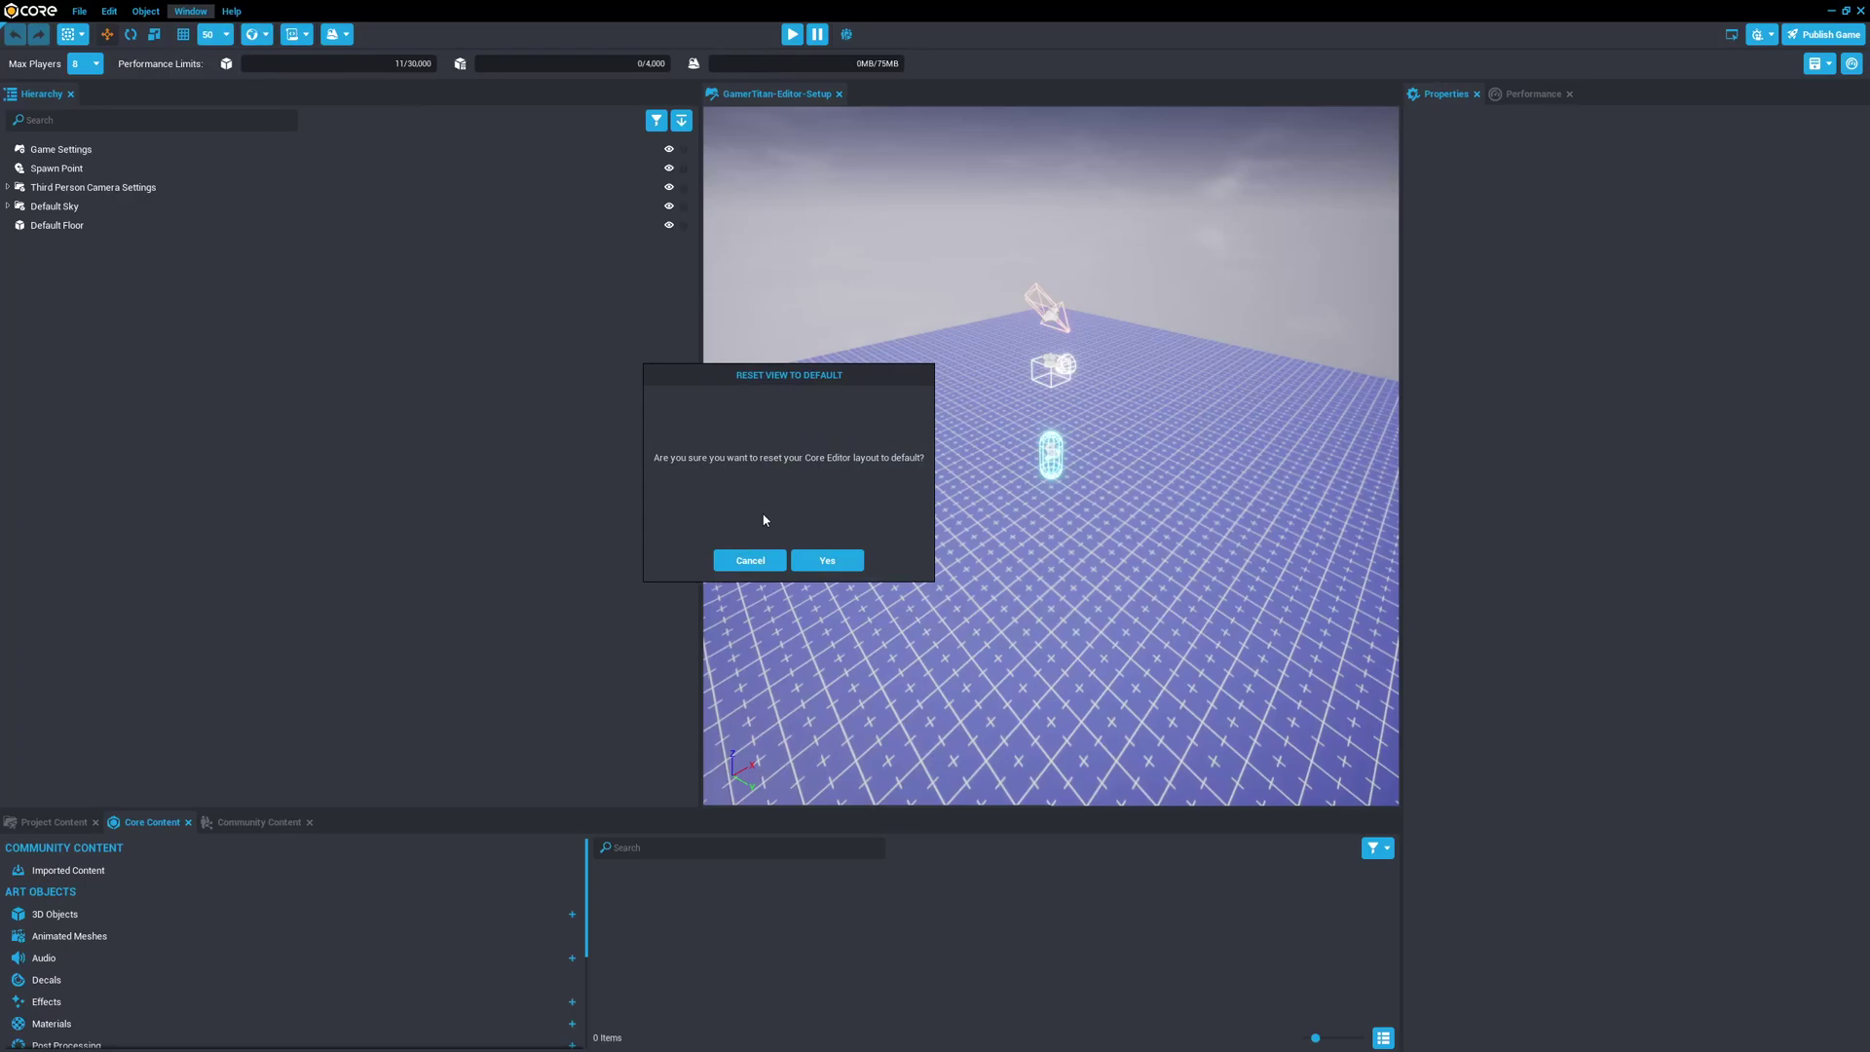
{"action": "left_click", "coordinate": [824, 561]}
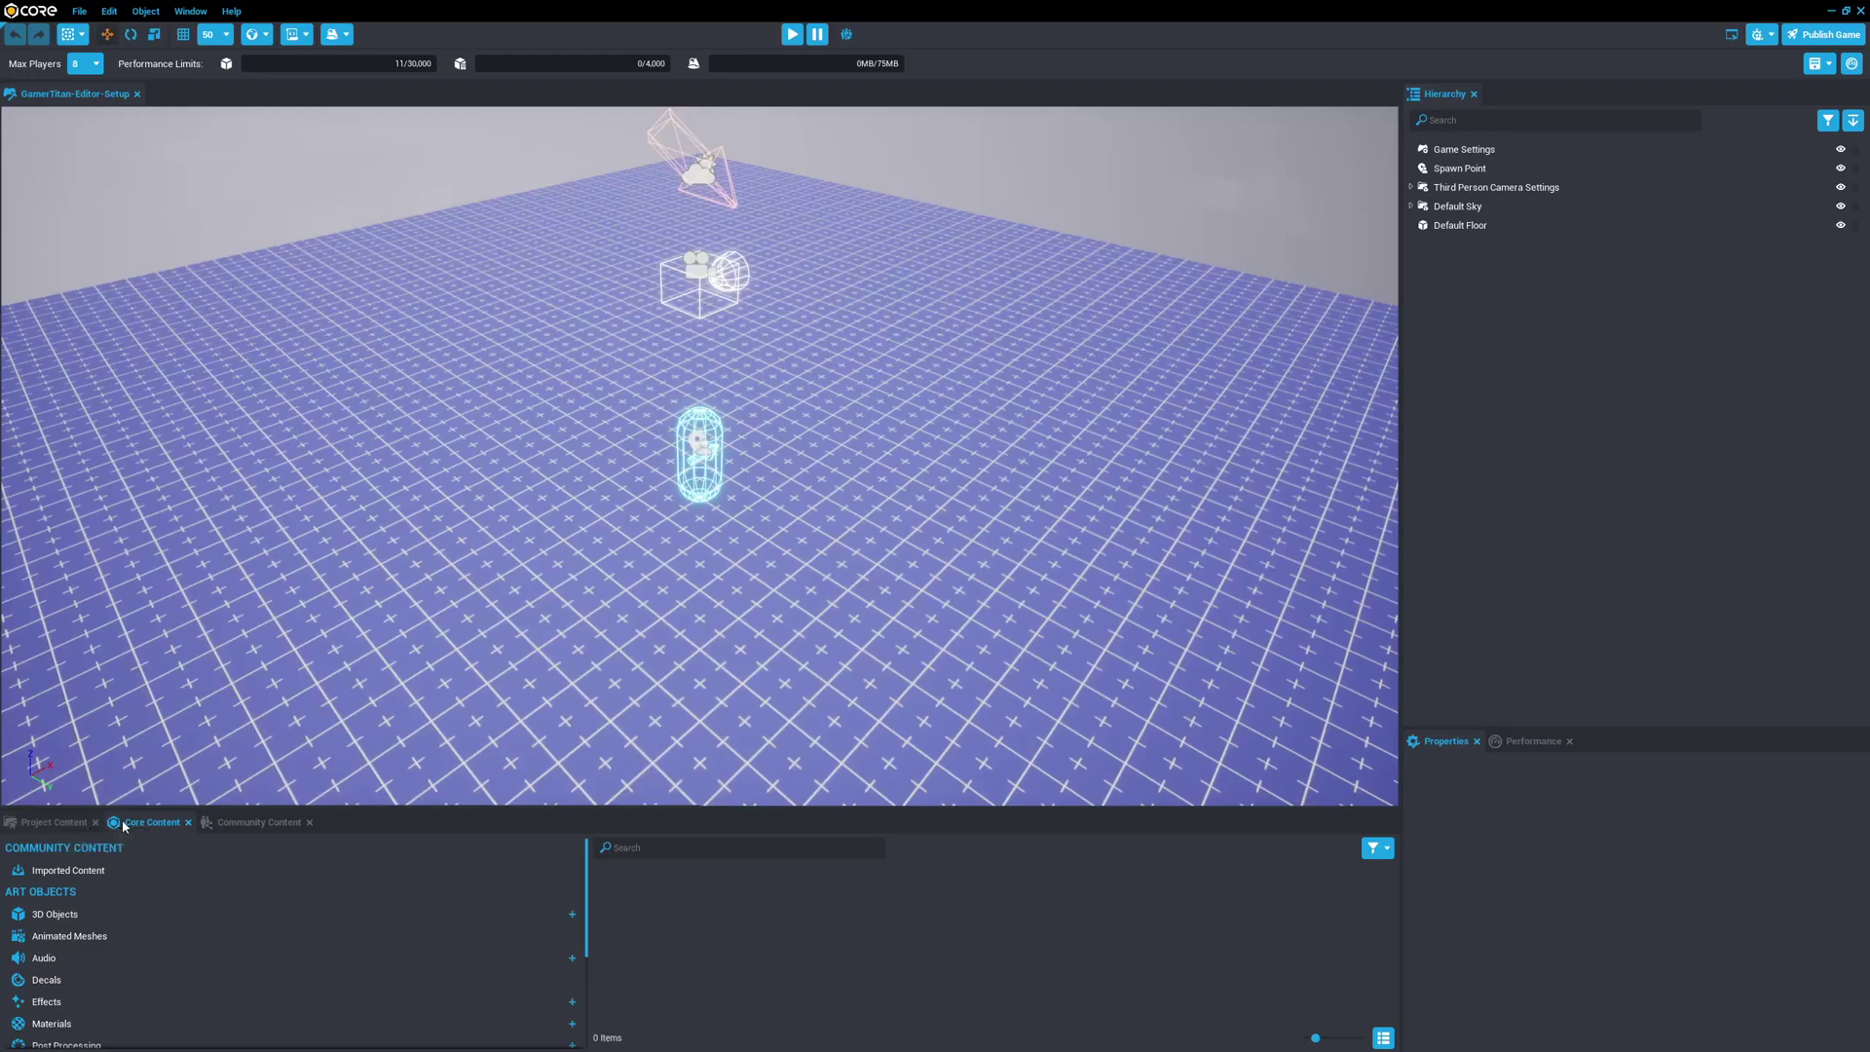
Dock Core Content above Project Content on the left, then narrow that column to widen the viewport.
{"action": "left_click_drag", "start_coordinate": [133, 830], "coordinate": [38, 153]}
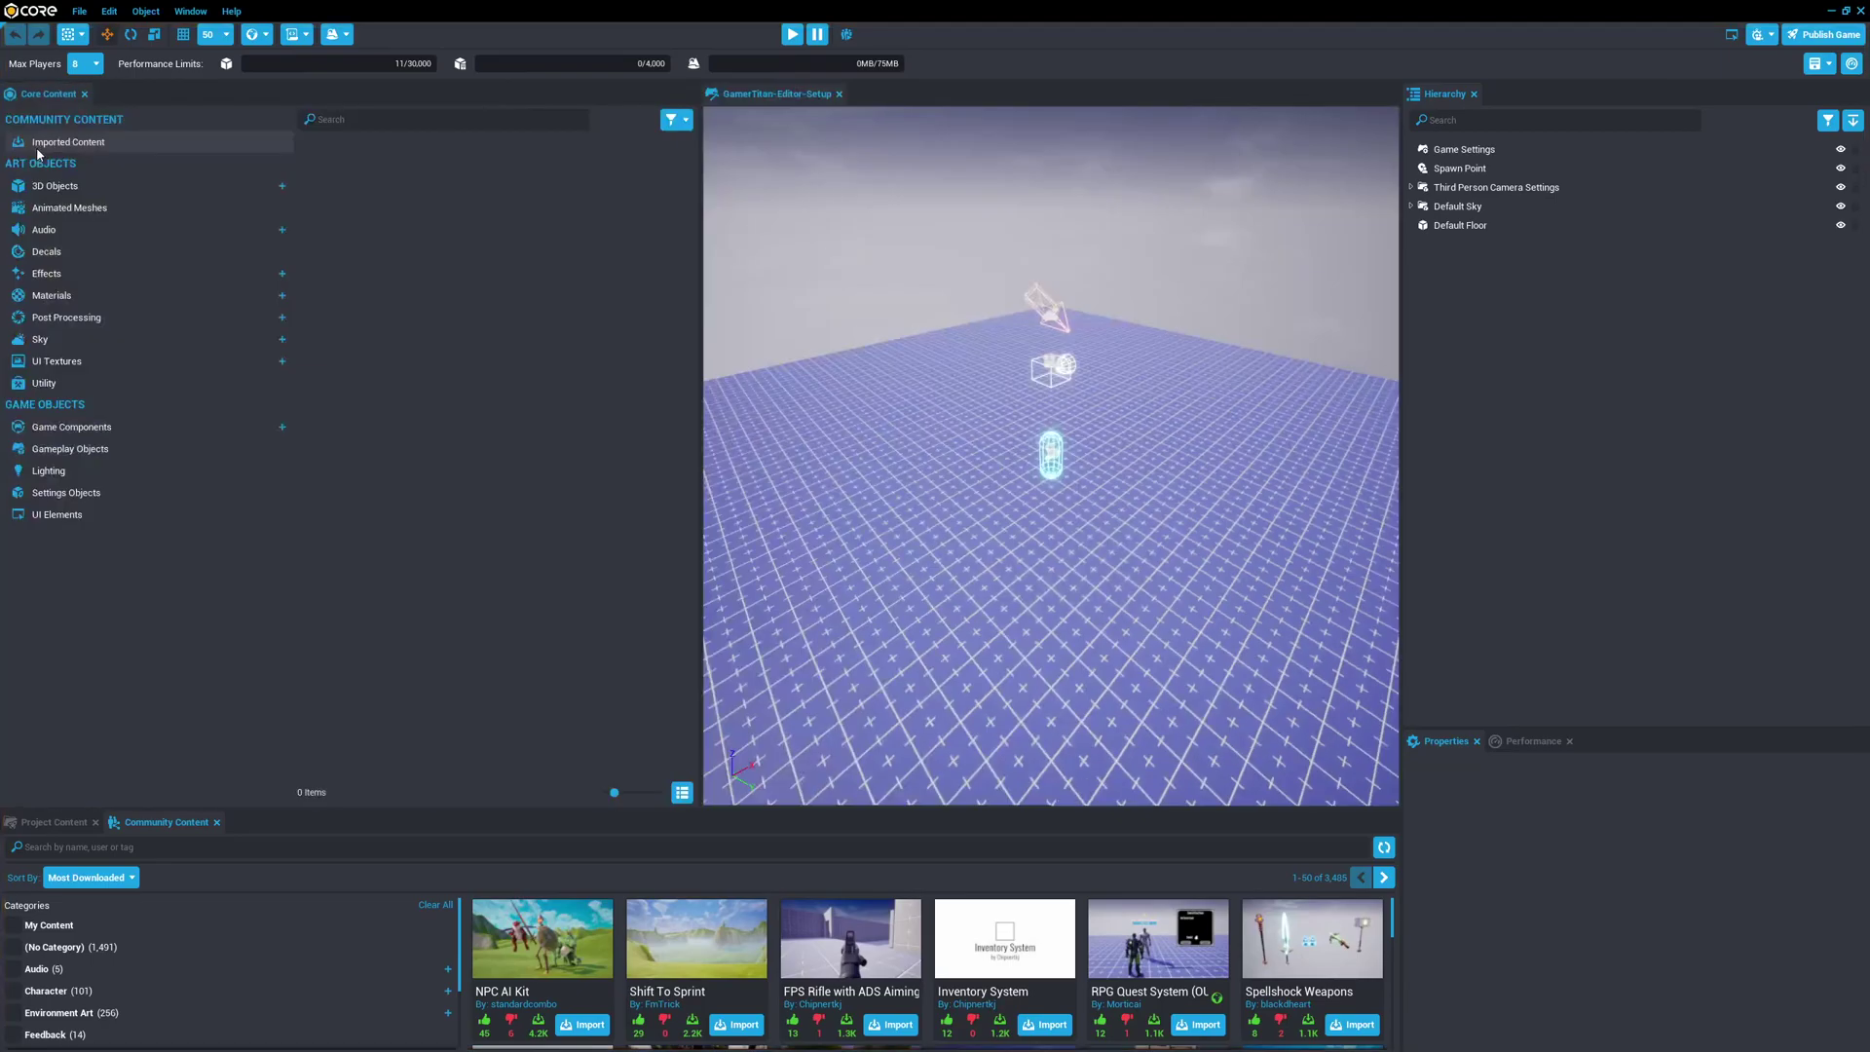
{"action": "left_click", "coordinate": [43, 821]}
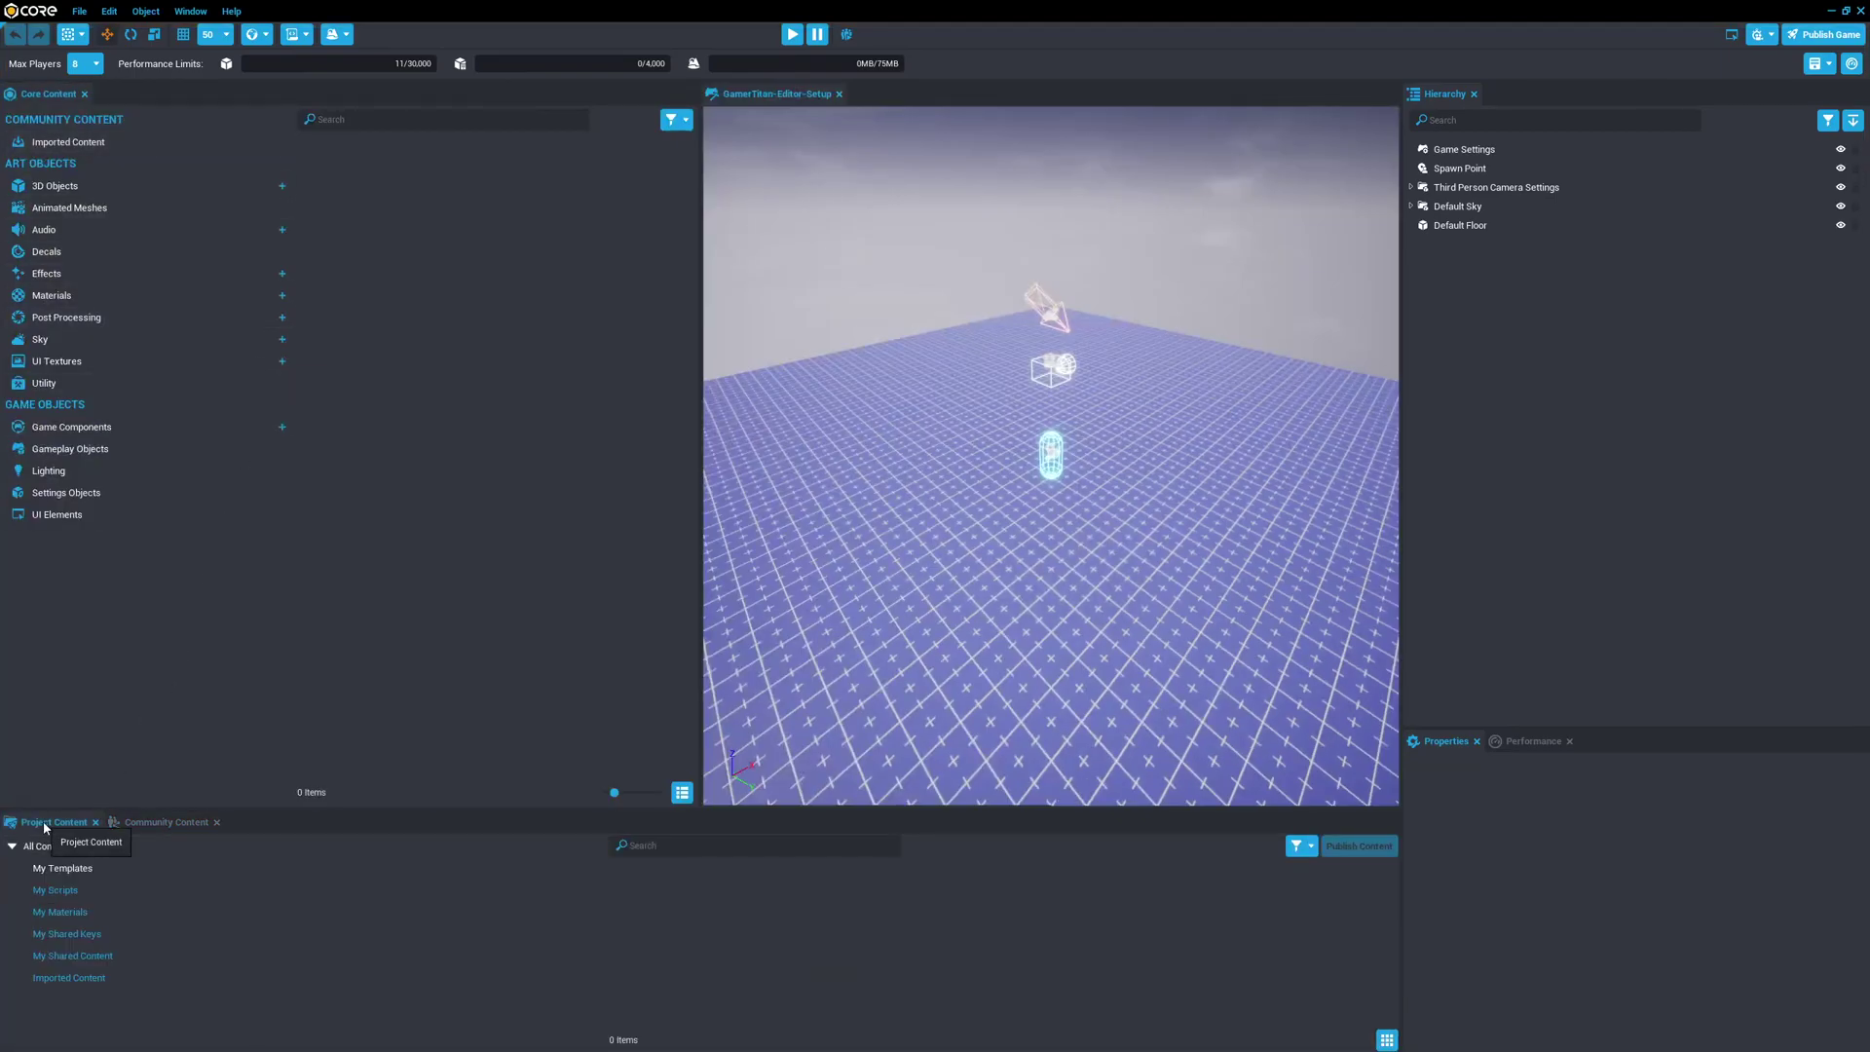
{"action": "left_click_drag", "start_coordinate": [43, 821], "coordinate": [202, 729]}
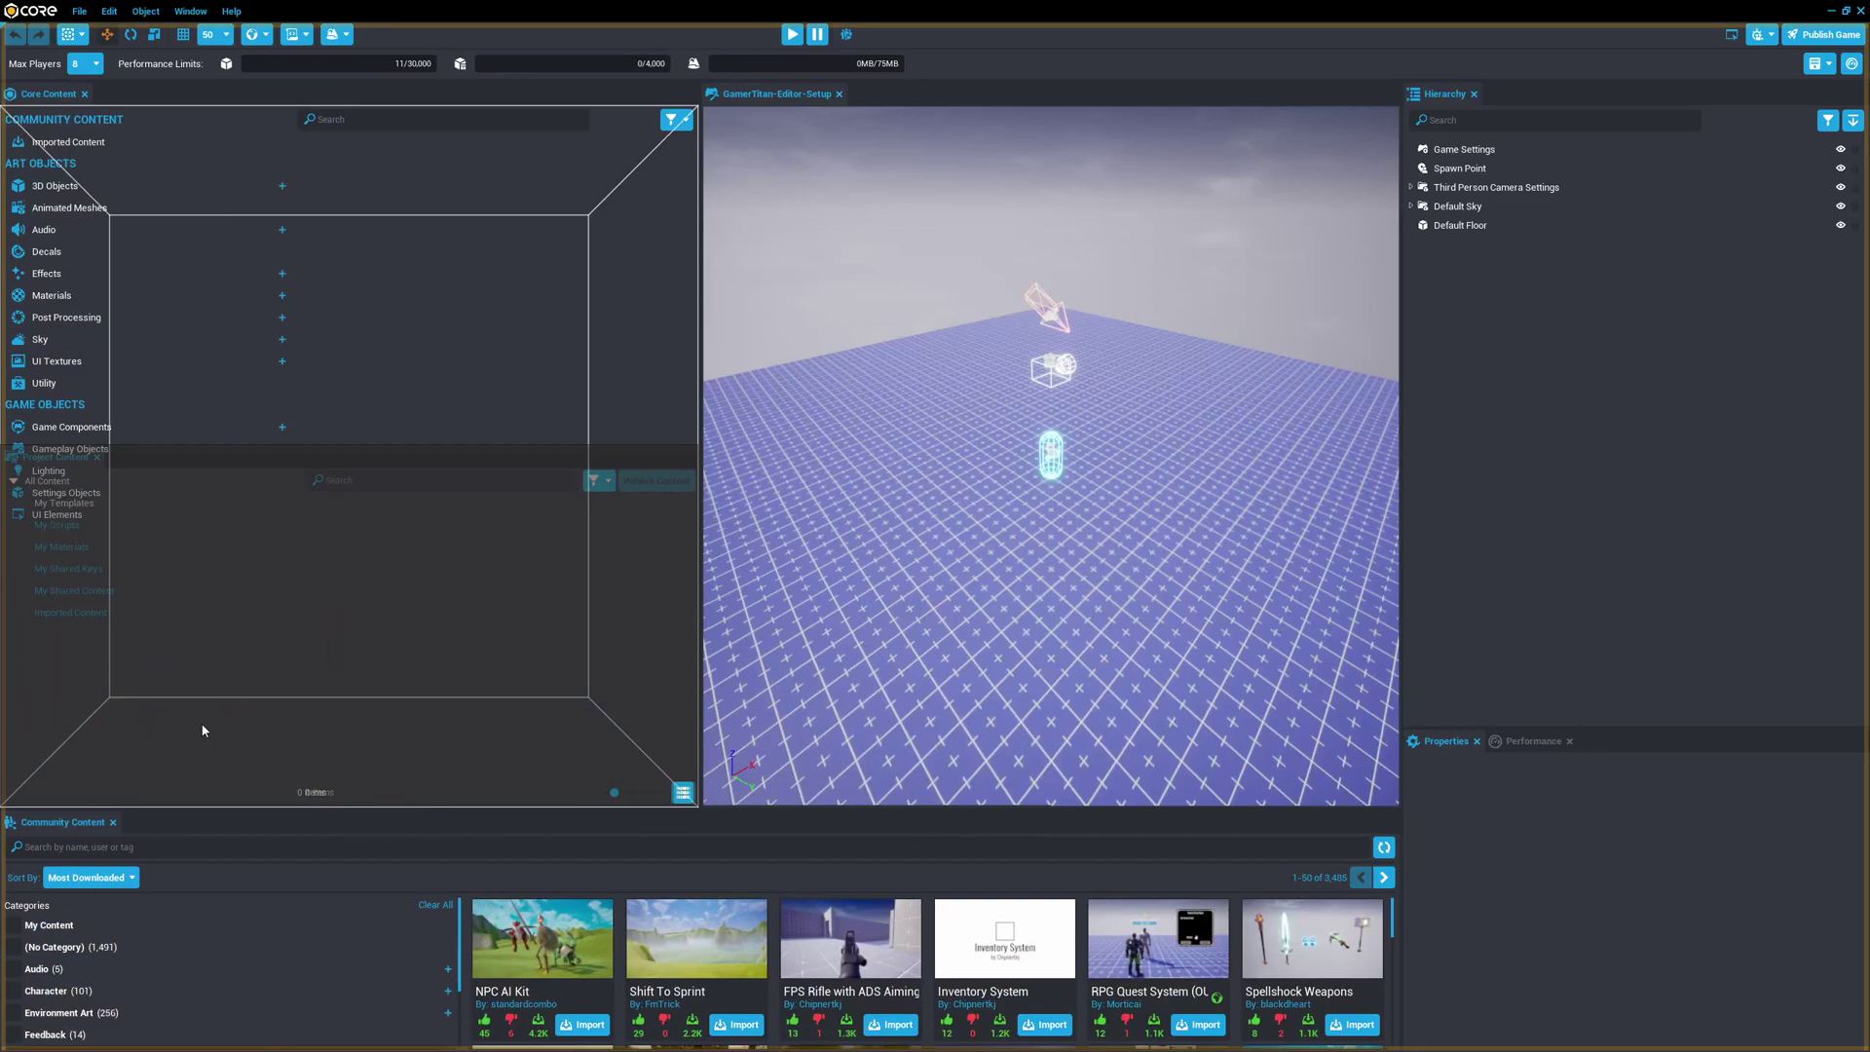
{"action": "left_click_drag", "start_coordinate": [203, 730], "coordinate": [203, 729]}
{"action": "left_click_drag", "start_coordinate": [701, 569], "coordinate": [591, 533]}
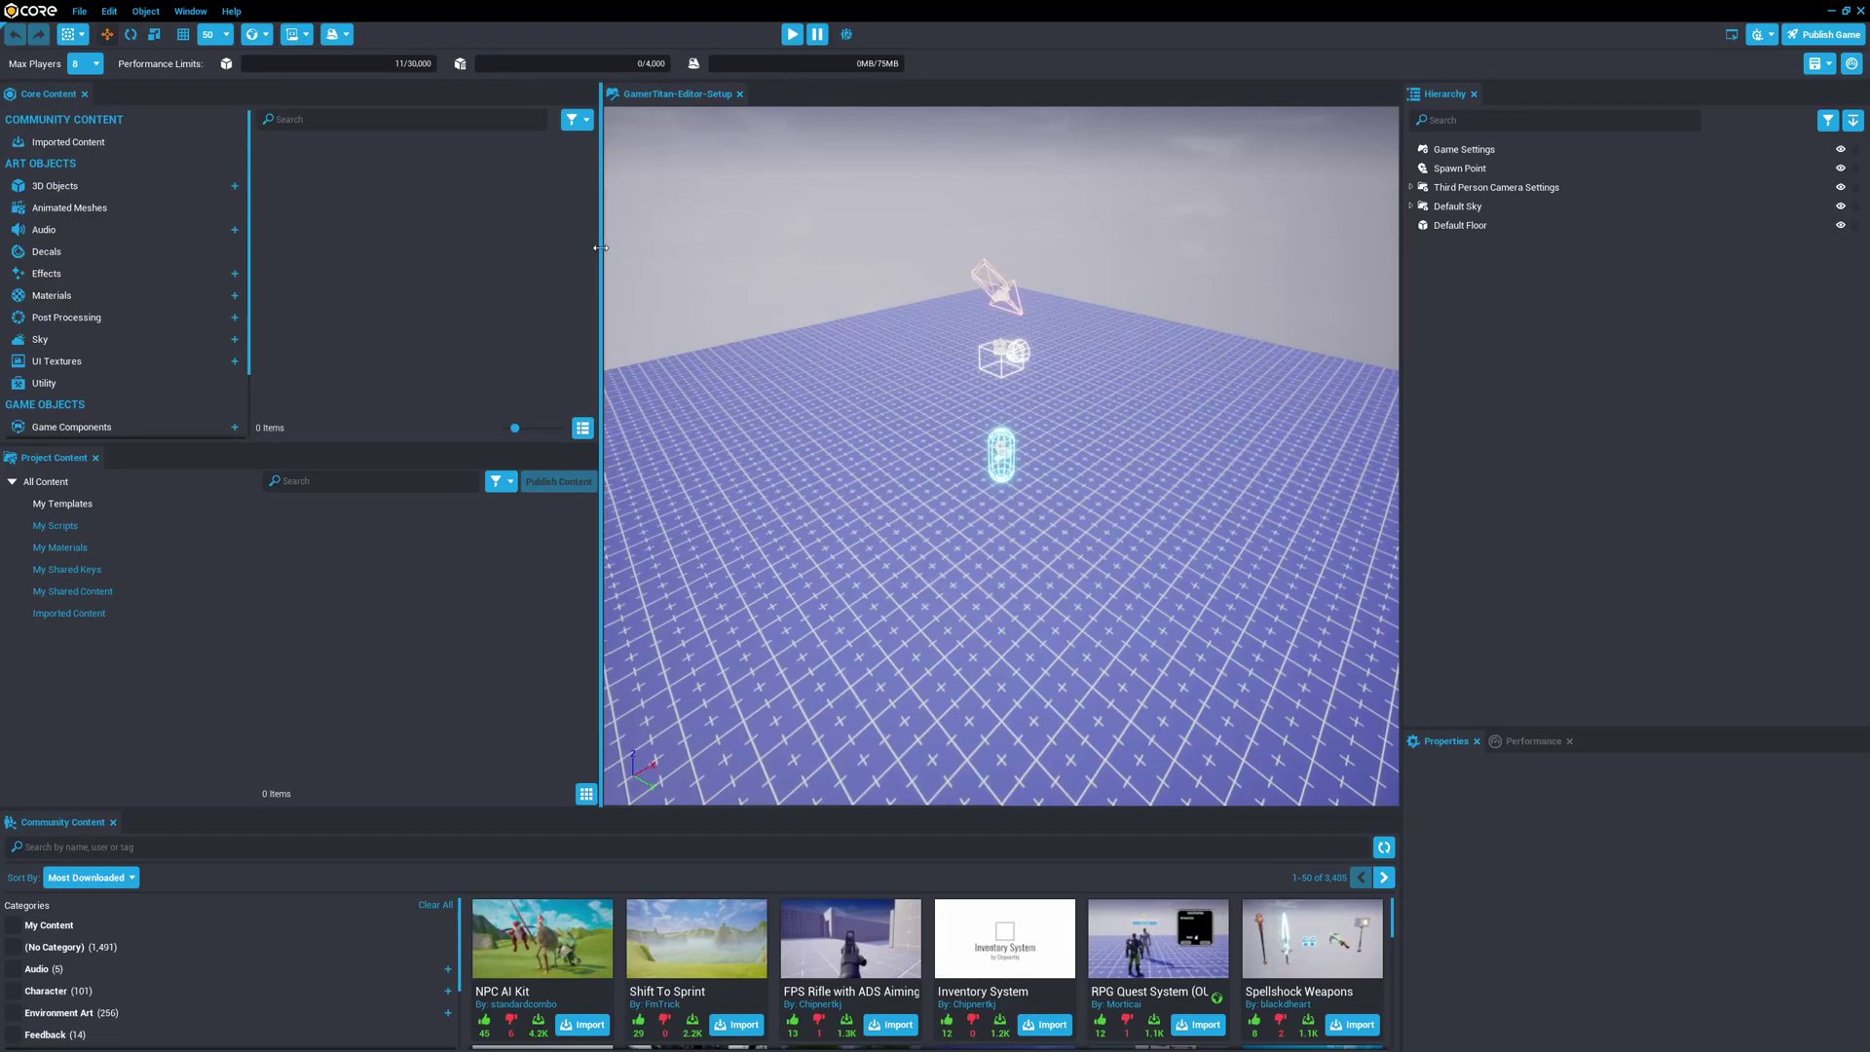
{"action": "left_click_drag", "start_coordinate": [600, 247], "coordinate": [322, 248]}
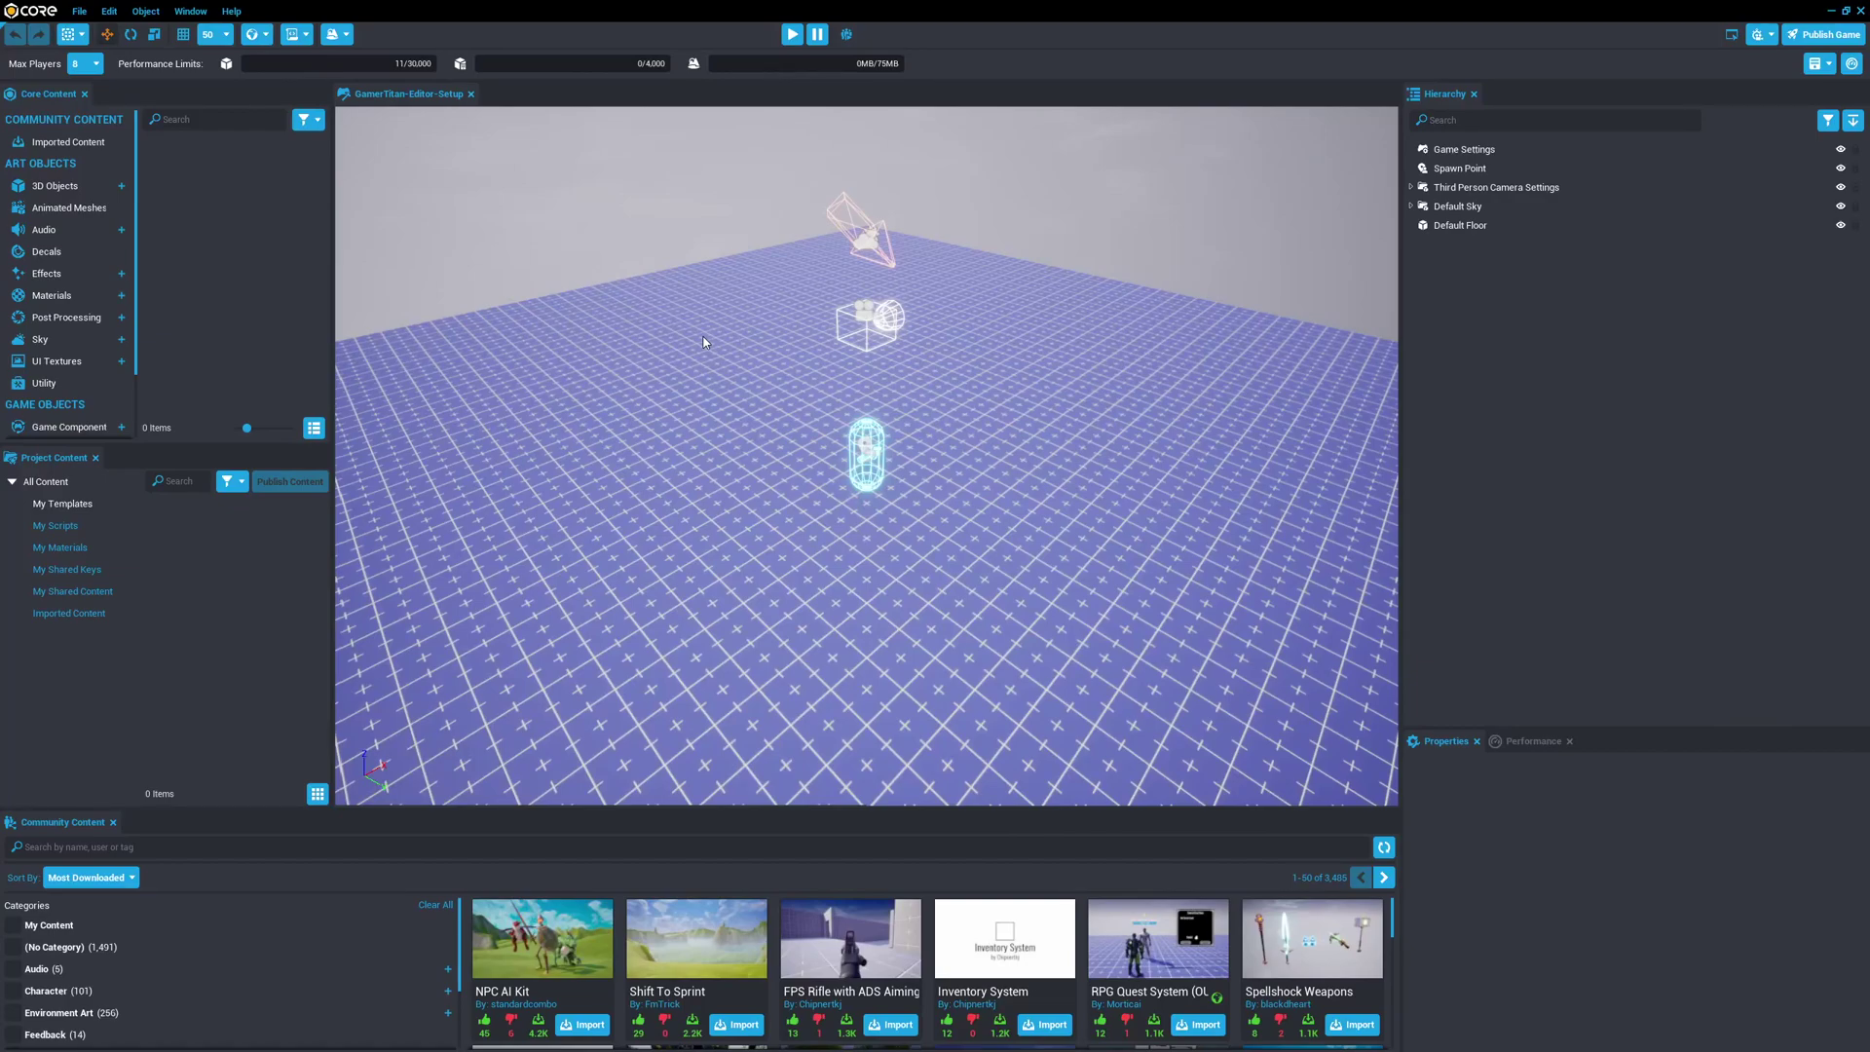
Open the Window menu listing the editor panels.
{"action": "left_click", "coordinate": [187, 14]}
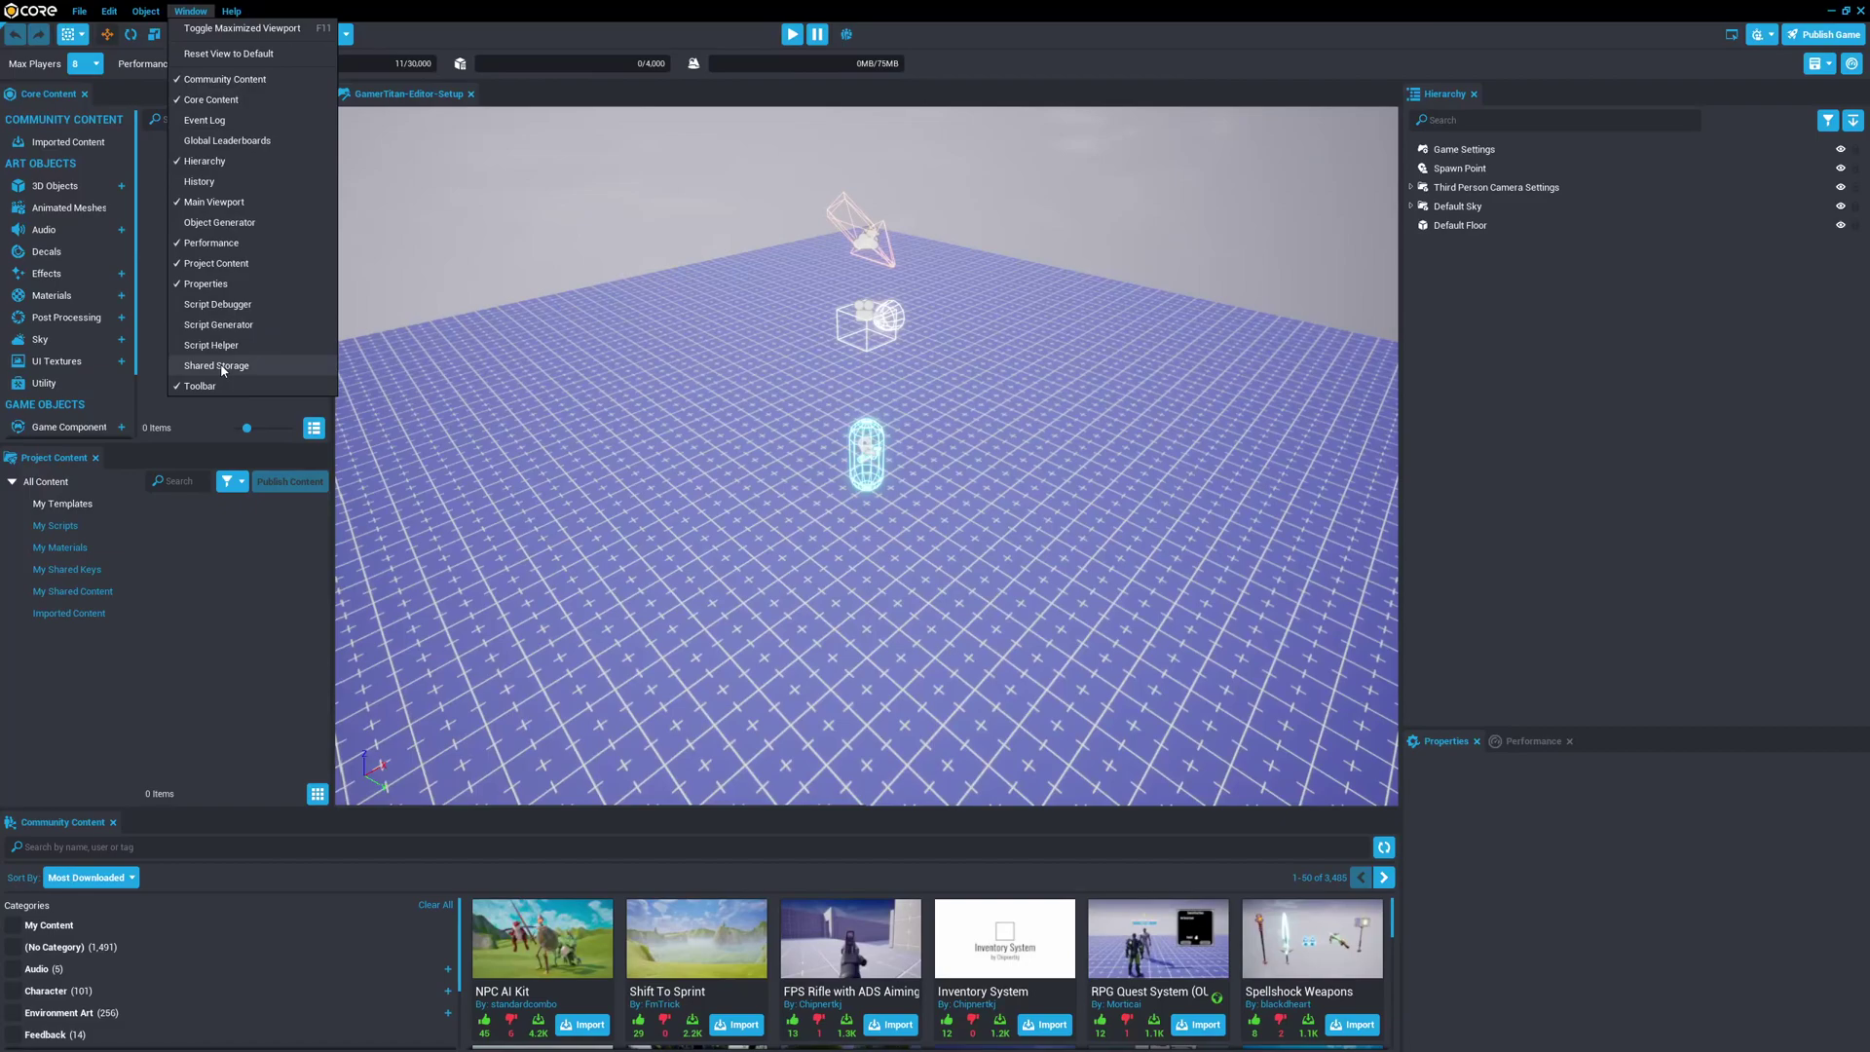
Open the Event Log panel and dock it at the bottom next to Community Content.
{"action": "left_click", "coordinate": [218, 123]}
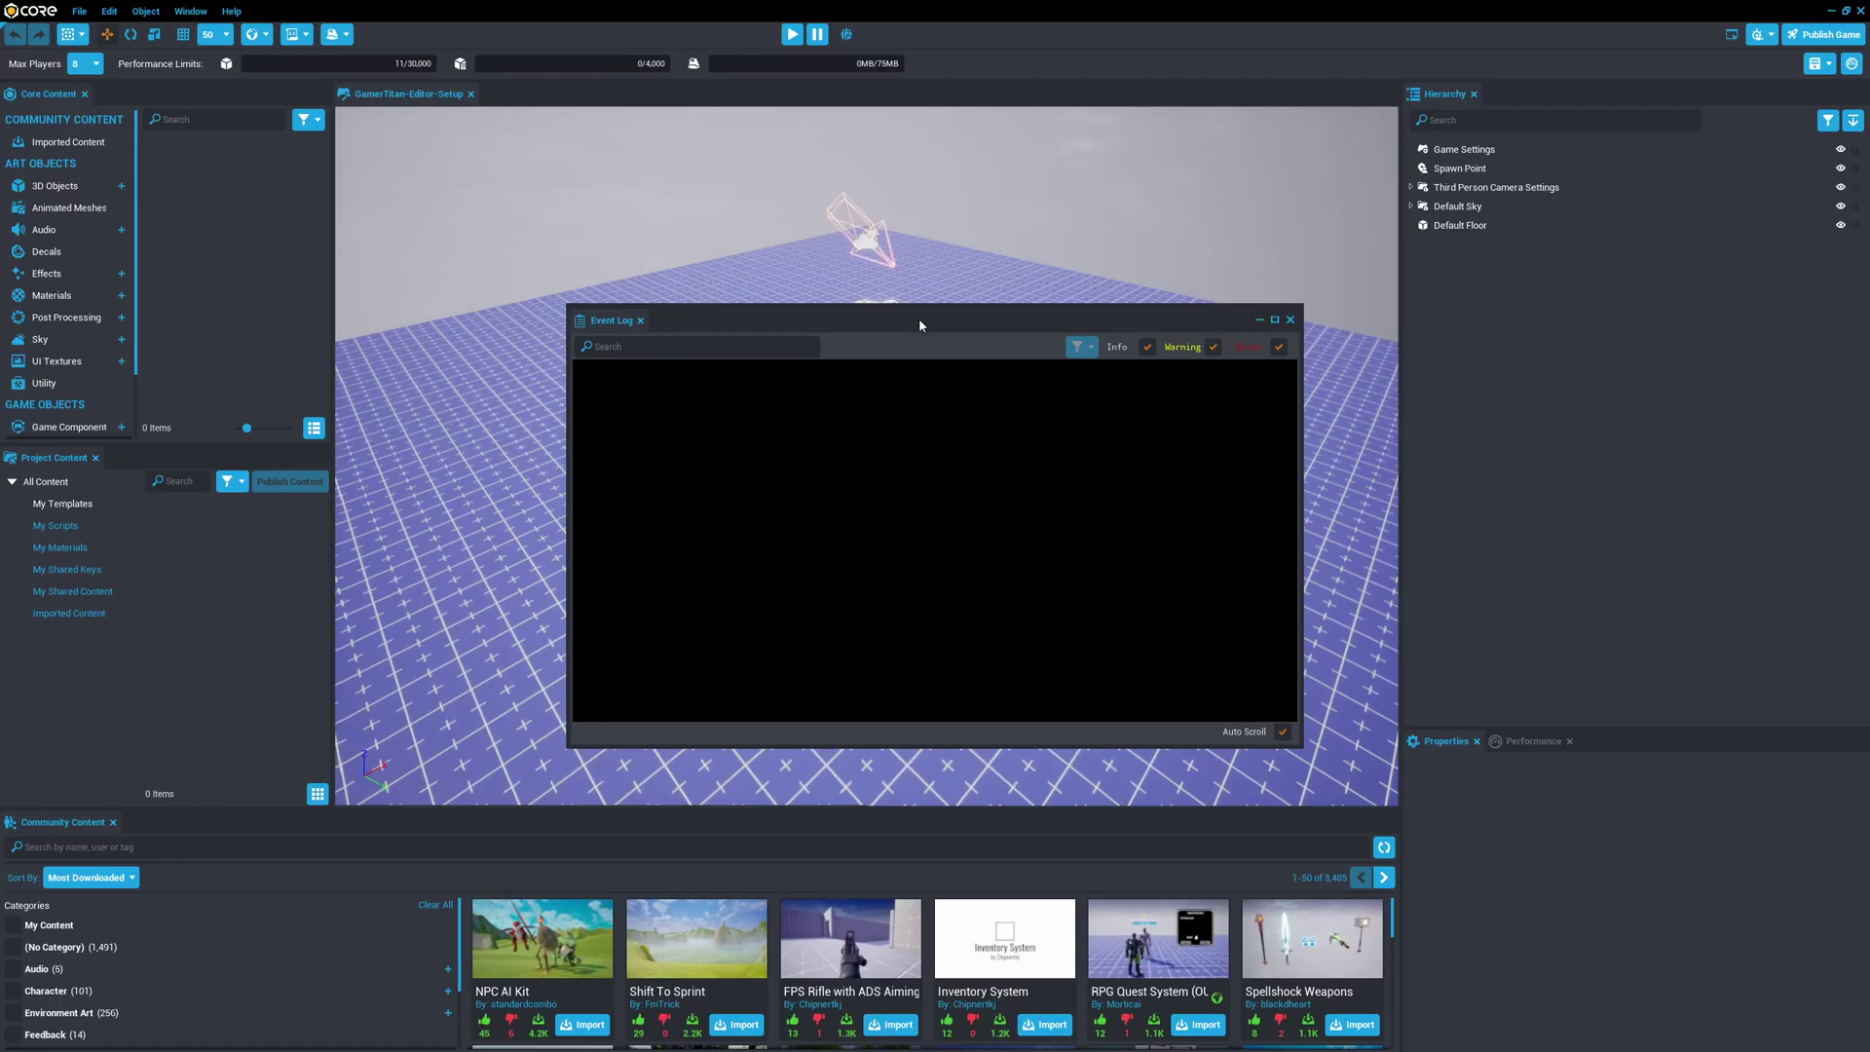
{"action": "mouse_move", "coordinate": [920, 324]}
{"action": "left_mouse_down"}
{"action": "mouse_move", "coordinate": [837, 348]}
{"action": "mouse_move", "coordinate": [847, 206]}
{"action": "mouse_move", "coordinate": [781, 361]}
{"action": "mouse_move", "coordinate": [719, 322]}
{"action": "mouse_move", "coordinate": [973, 292]}
{"action": "mouse_move", "coordinate": [944, 376]}
{"action": "mouse_move", "coordinate": [901, 311]}
{"action": "left_mouse_up"}
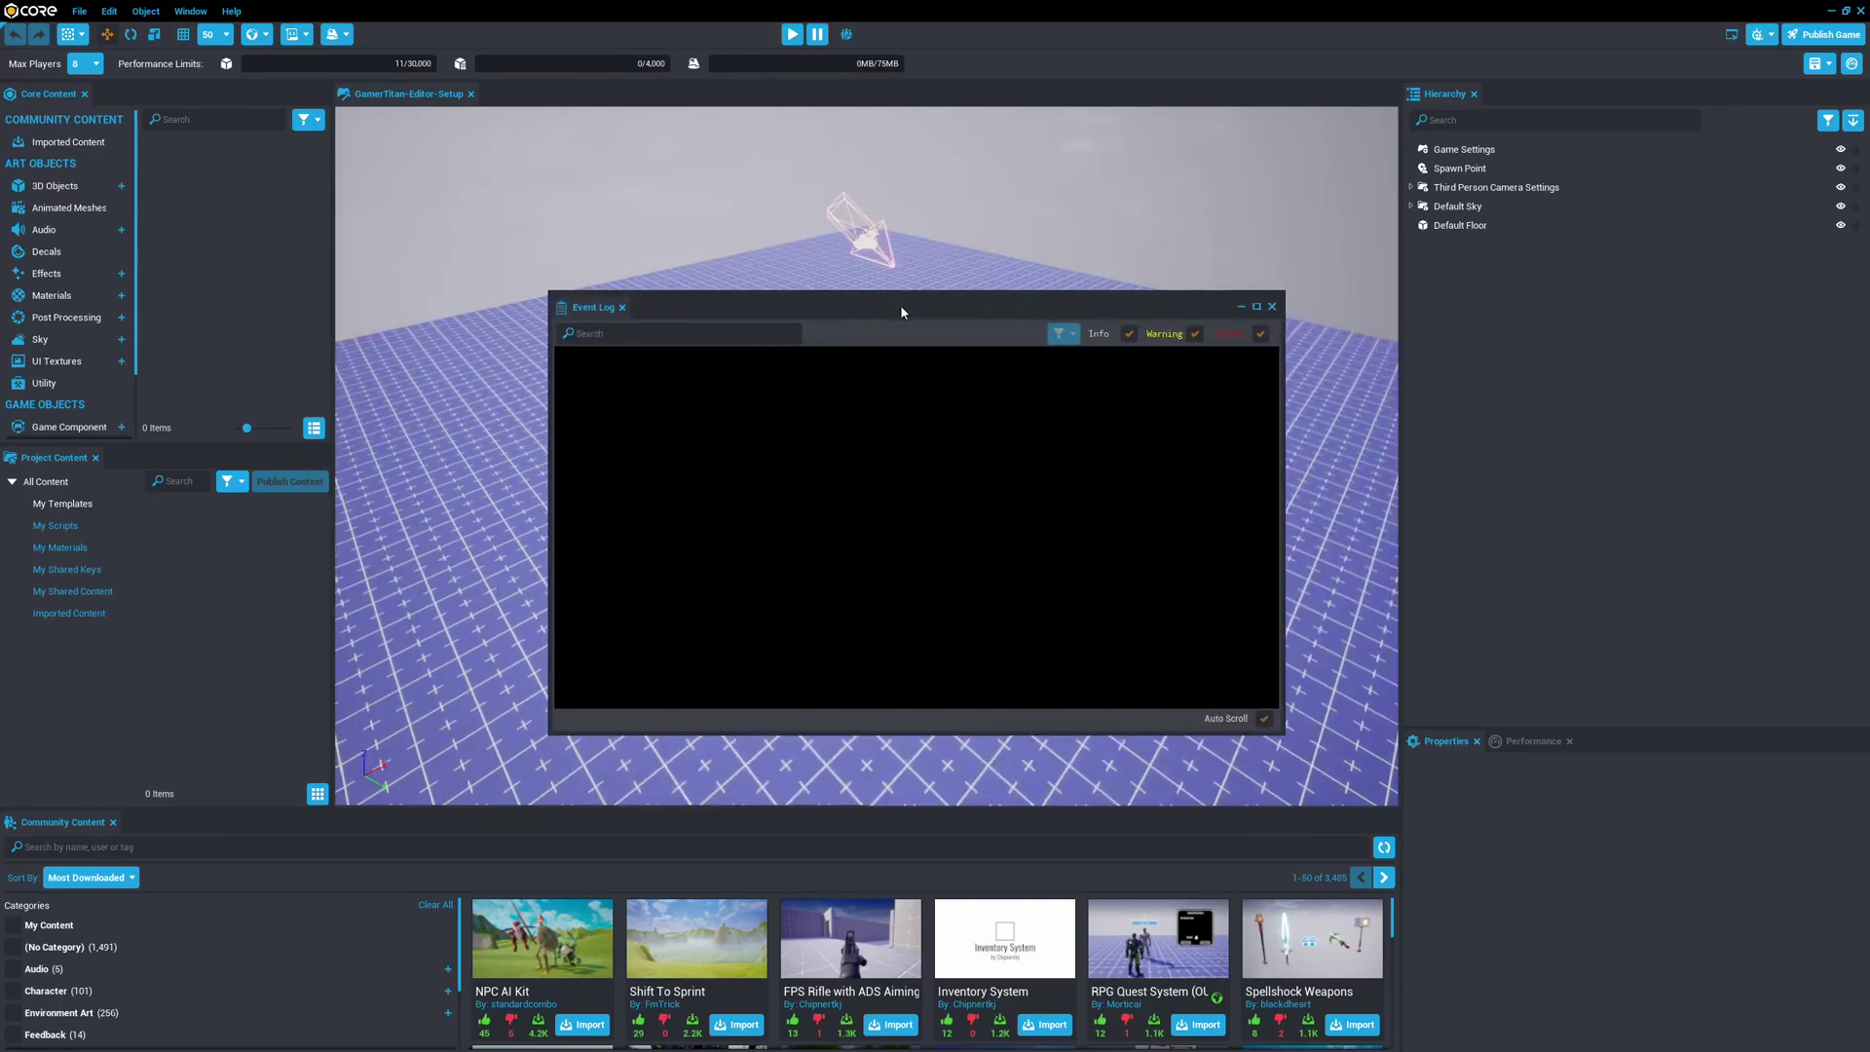
{"action": "left_click_drag", "start_coordinate": [593, 309], "coordinate": [1298, 891]}
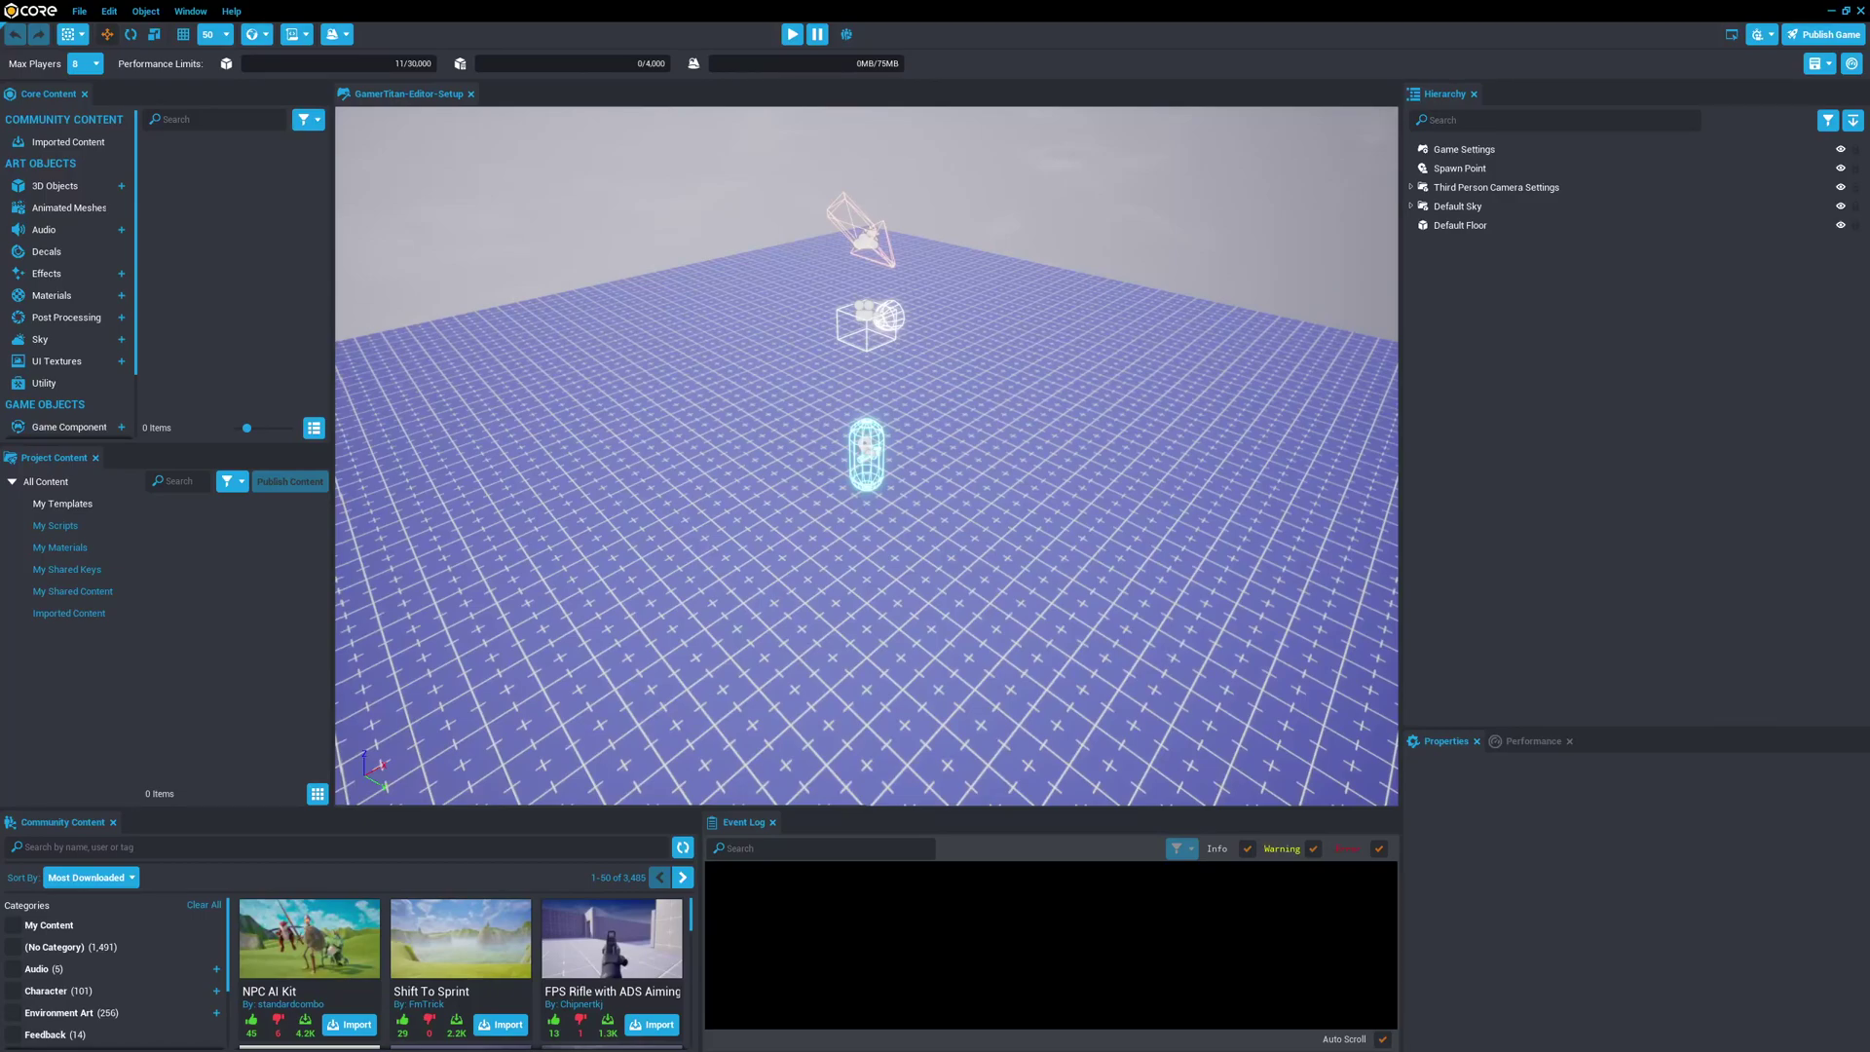
Open the Script Helper panel and dock it as a tab beside Community Content.
{"action": "left_click", "coordinate": [185, 14]}
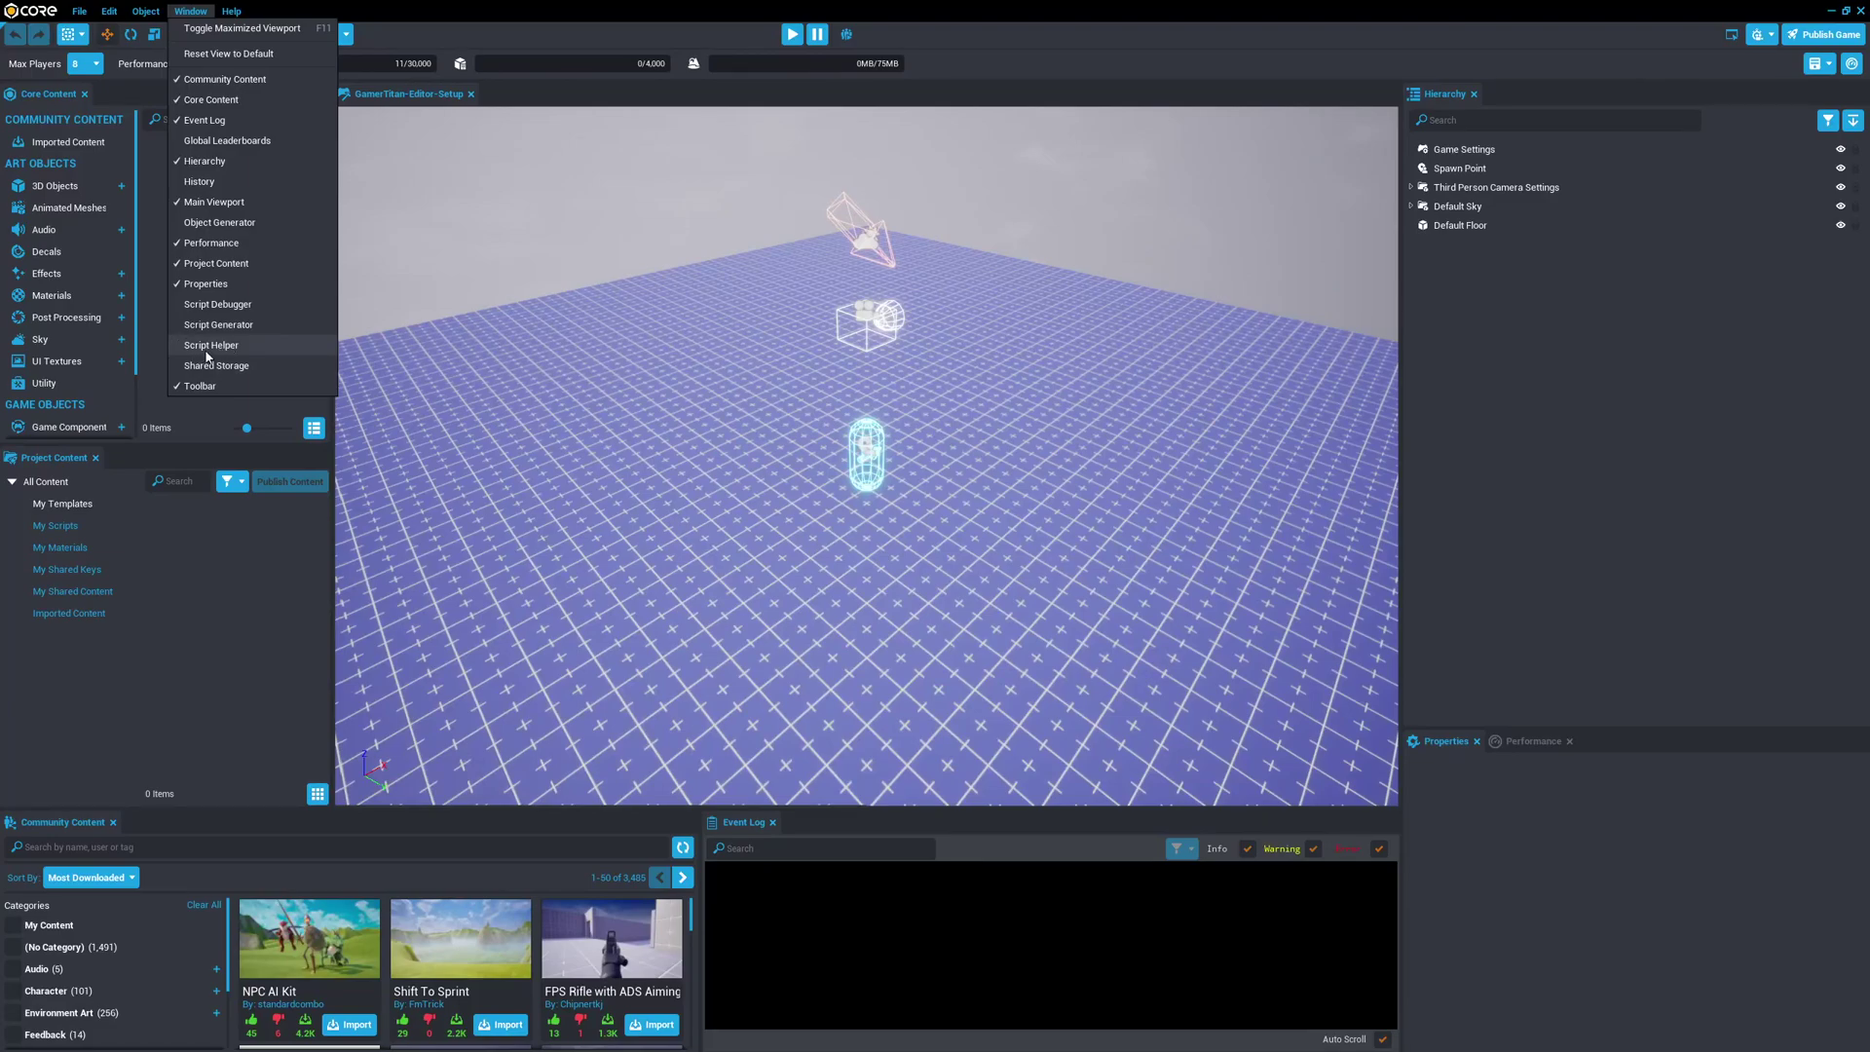
{"action": "left_click", "coordinate": [206, 347]}
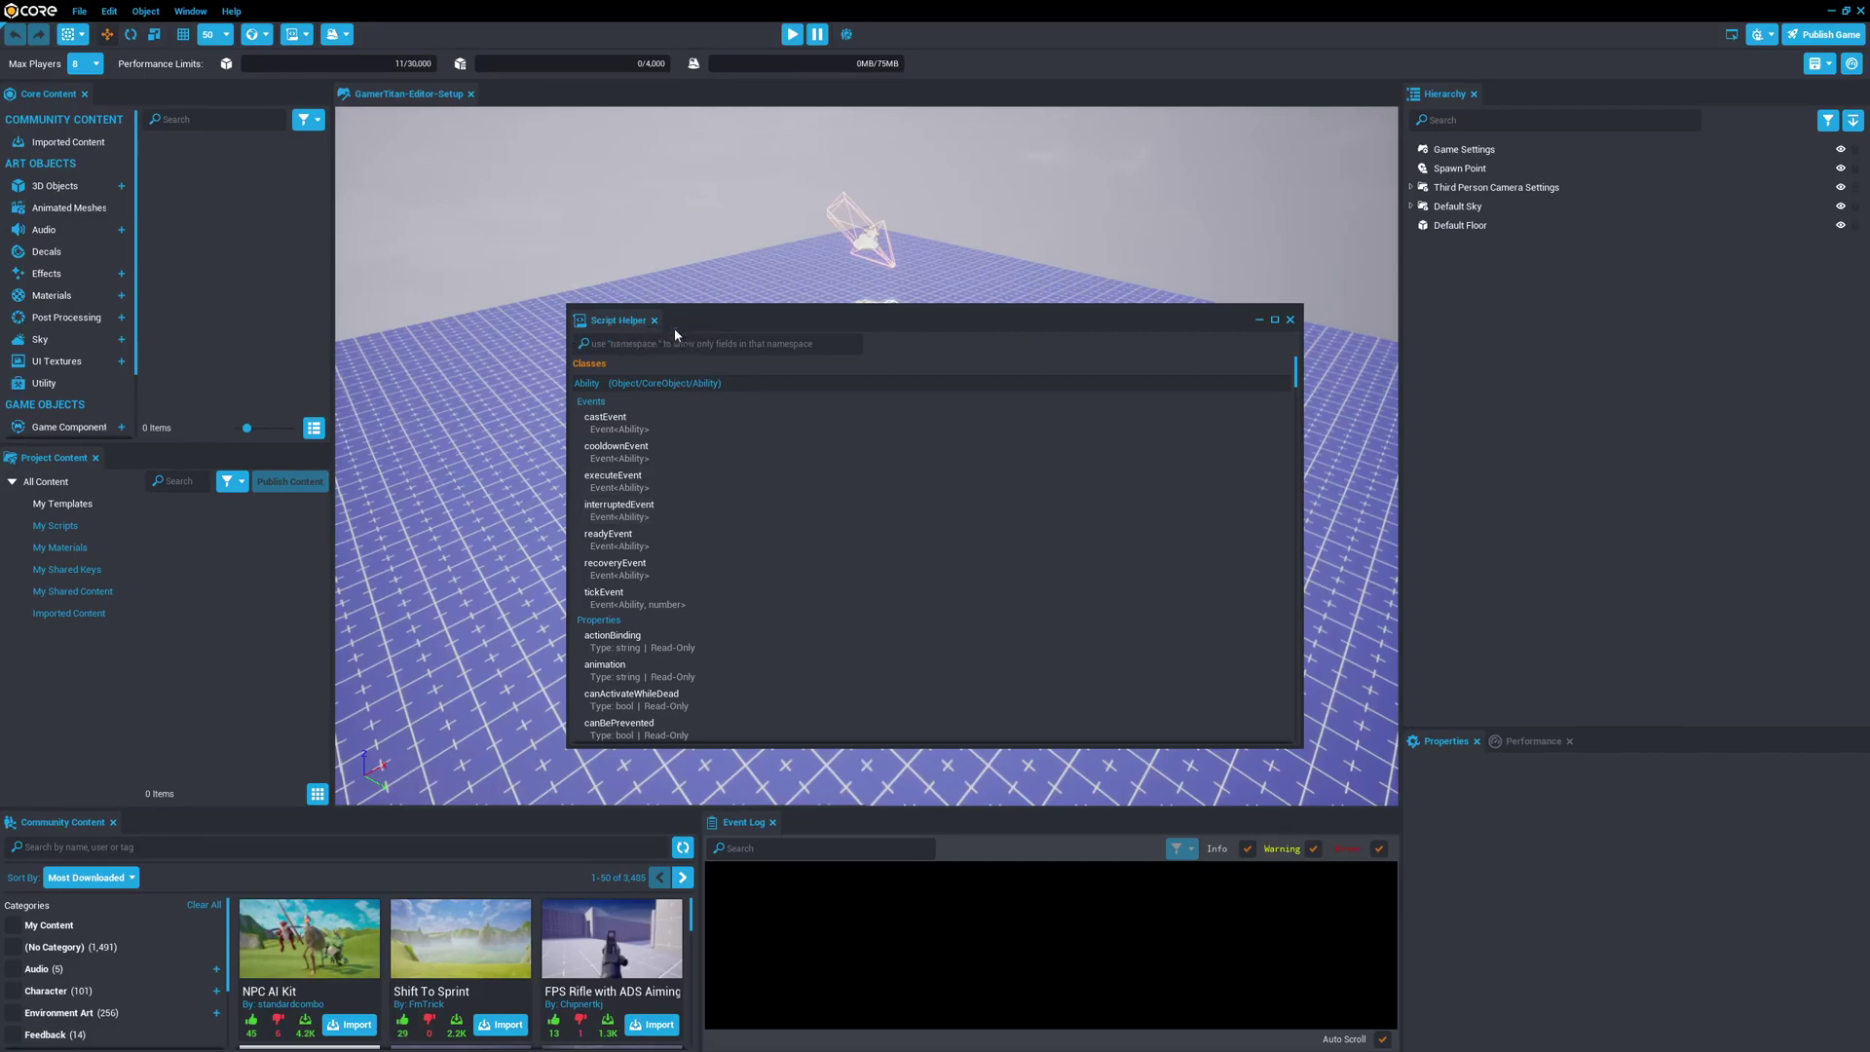
{"action": "left_click_drag", "start_coordinate": [606, 323], "coordinate": [161, 829]}
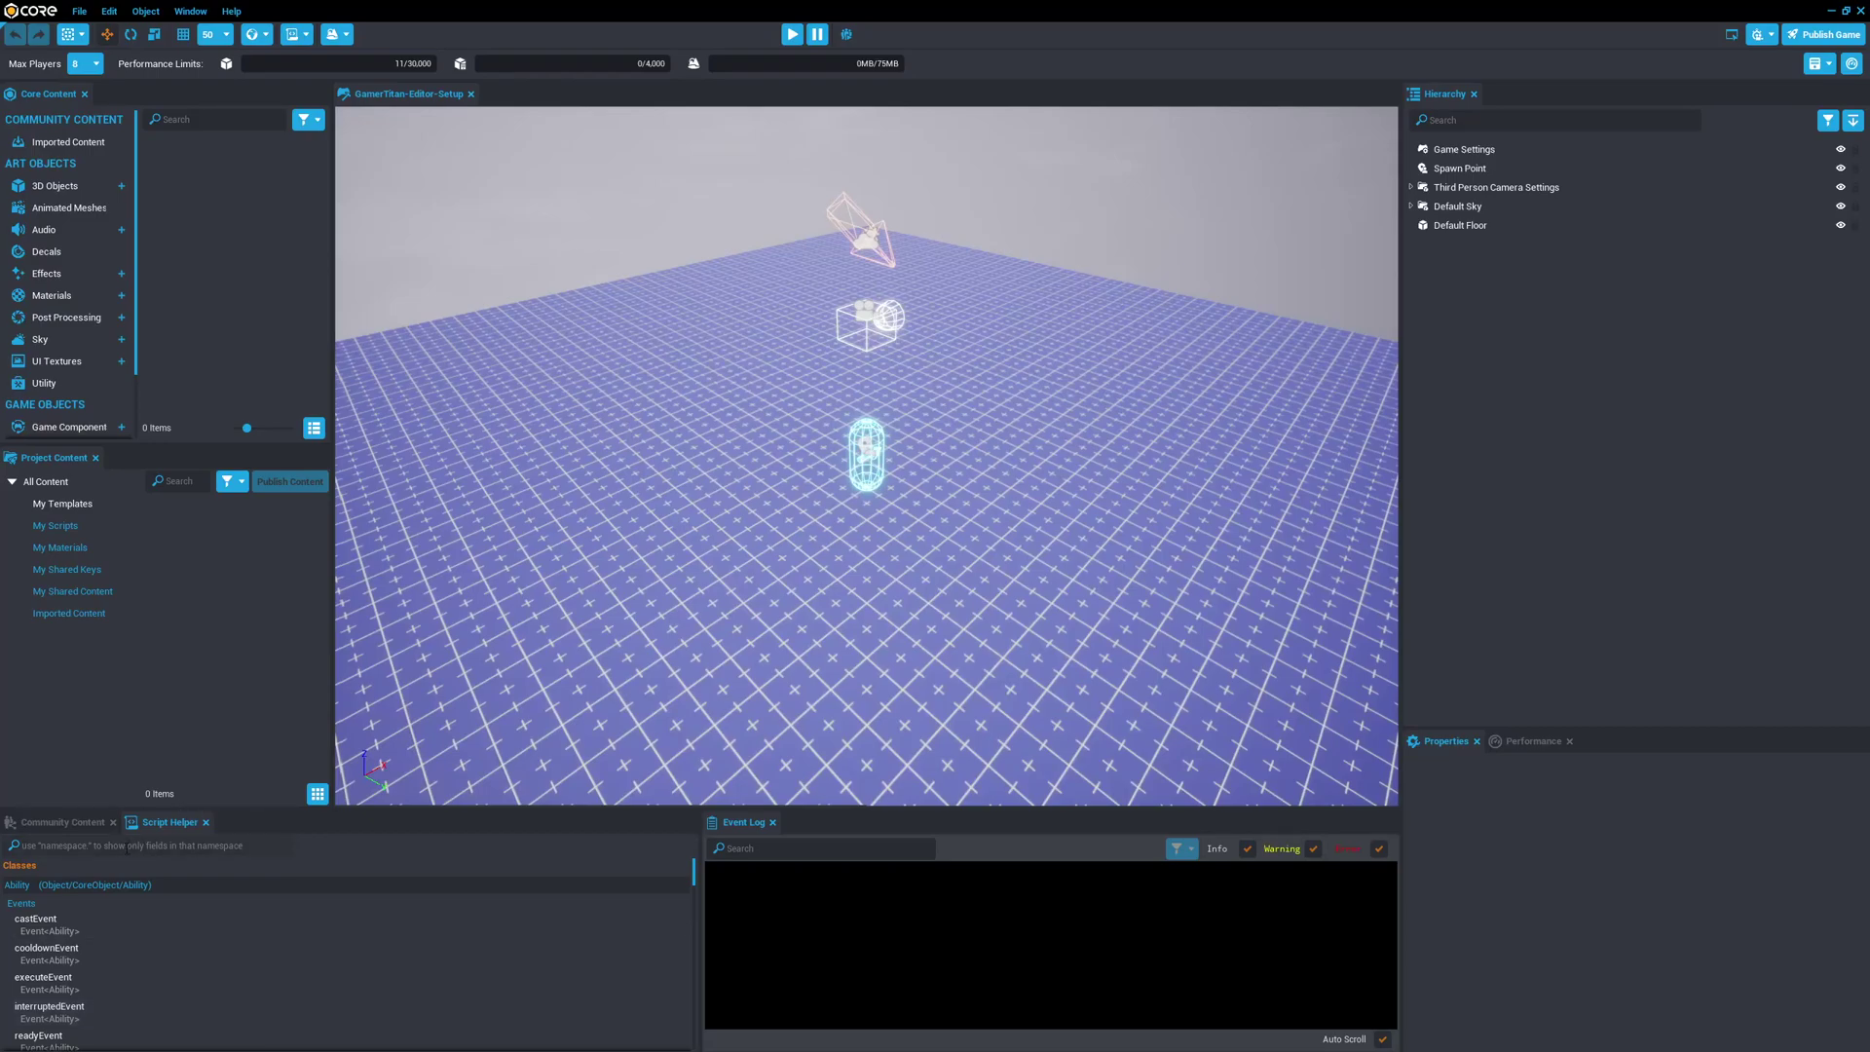
Filter Script Helper by 'Player', enlarge the bottom panels, and scroll to Player events like diedEvent.
{"action": "left_click", "coordinate": [126, 845]}
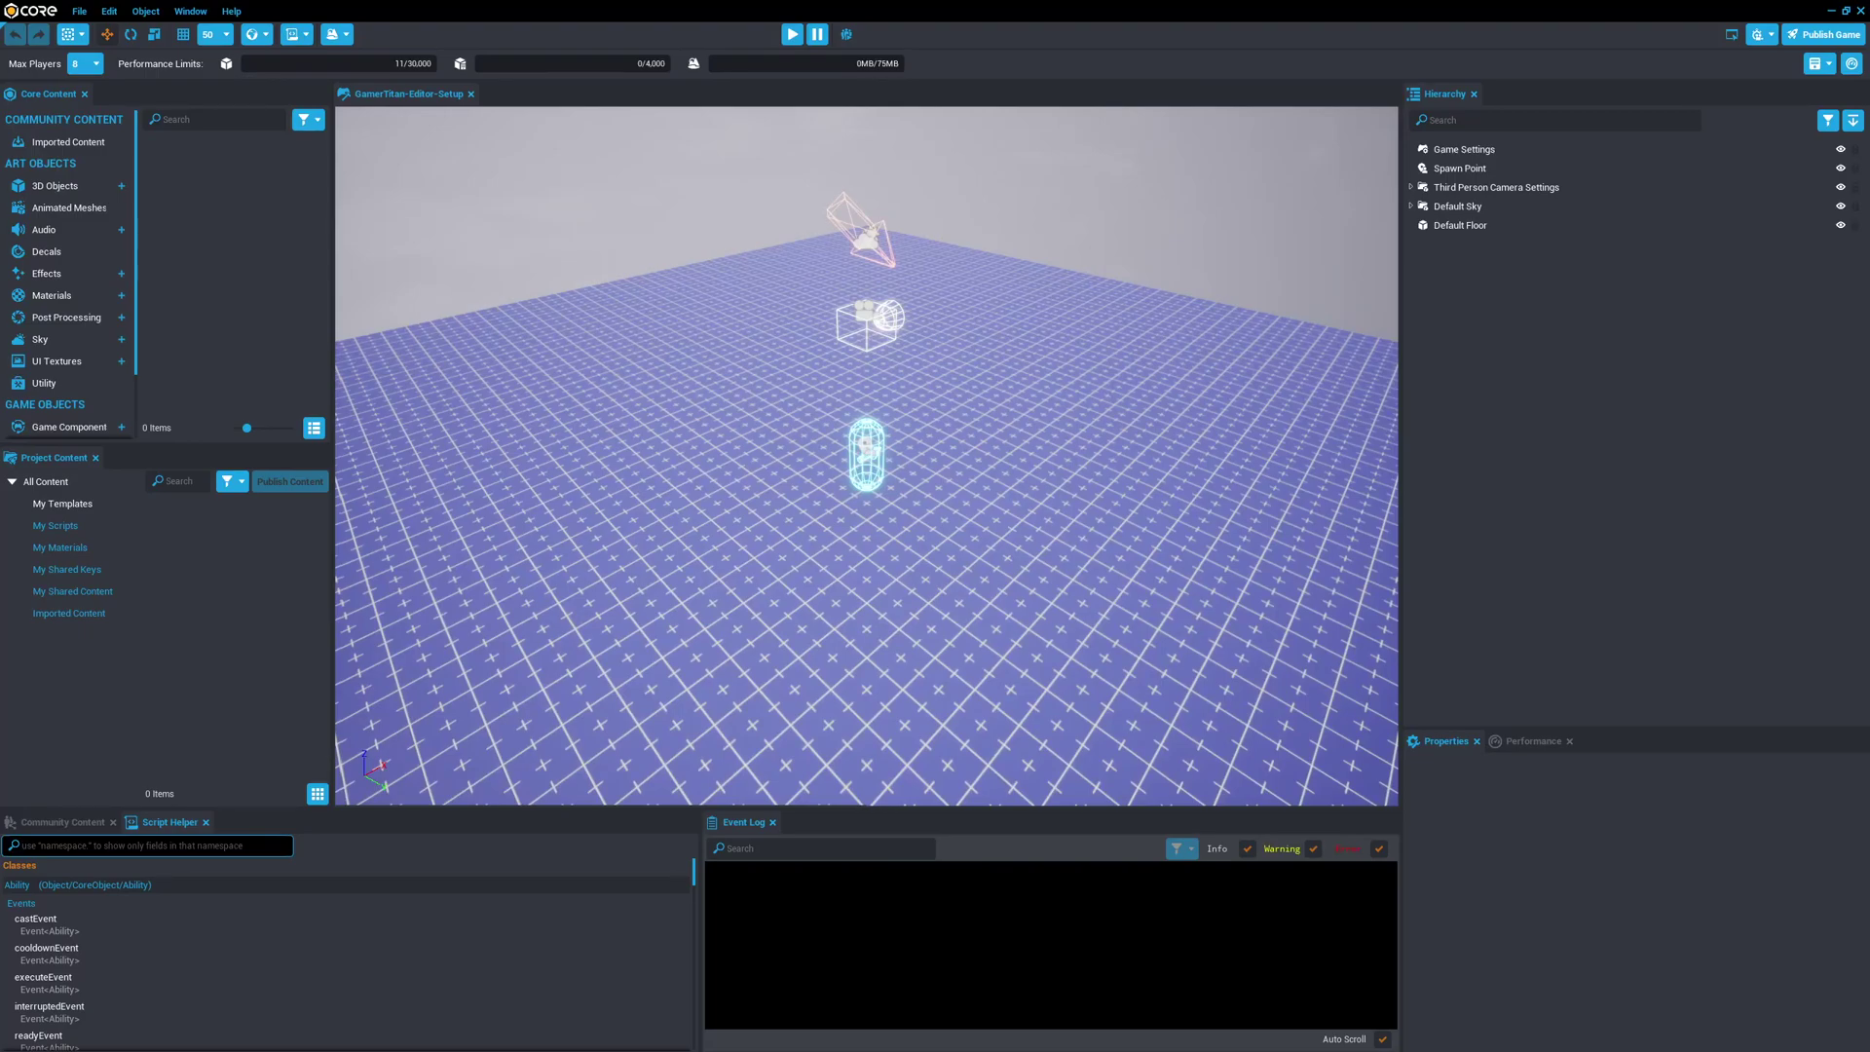
{"action": "type", "text": "Player"}
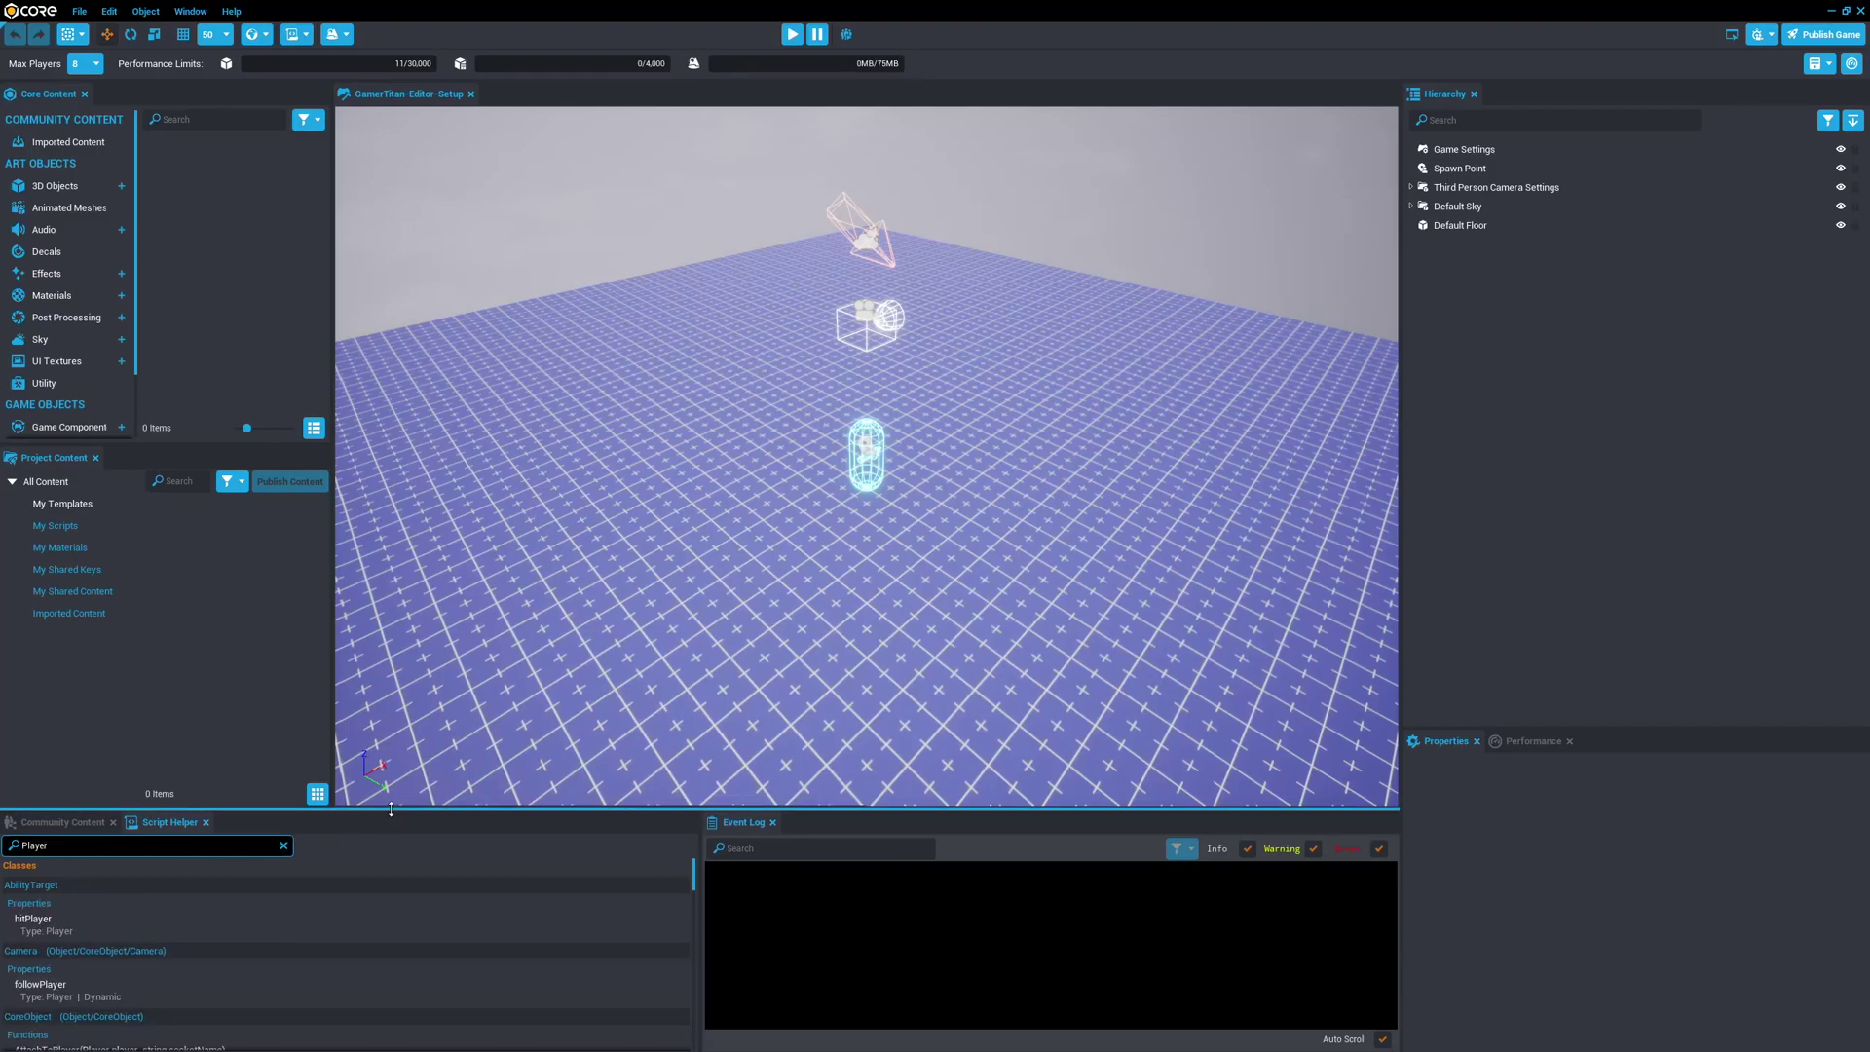
{"action": "left_click_drag", "start_coordinate": [409, 809], "coordinate": [488, 423]}
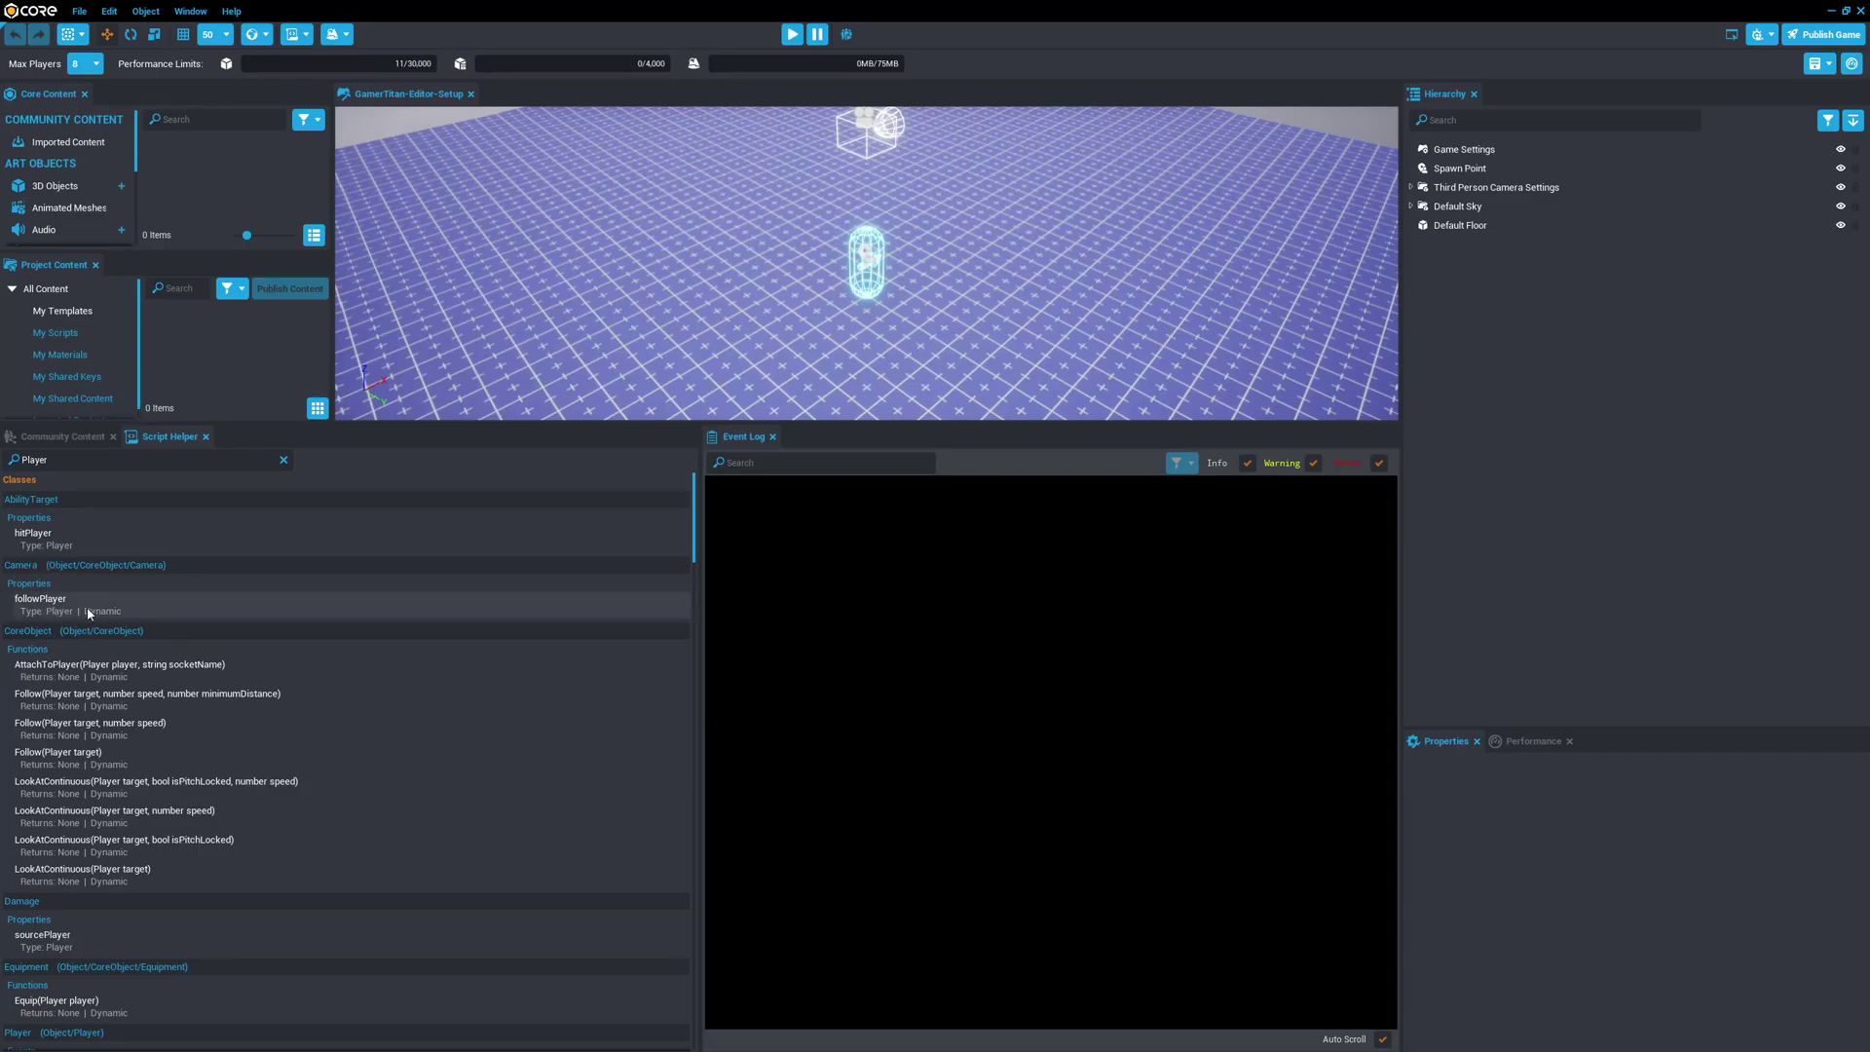
{"action": "scroll", "coordinate": [281, 662], "scroll_direction": "down", "scroll_amount": 2}
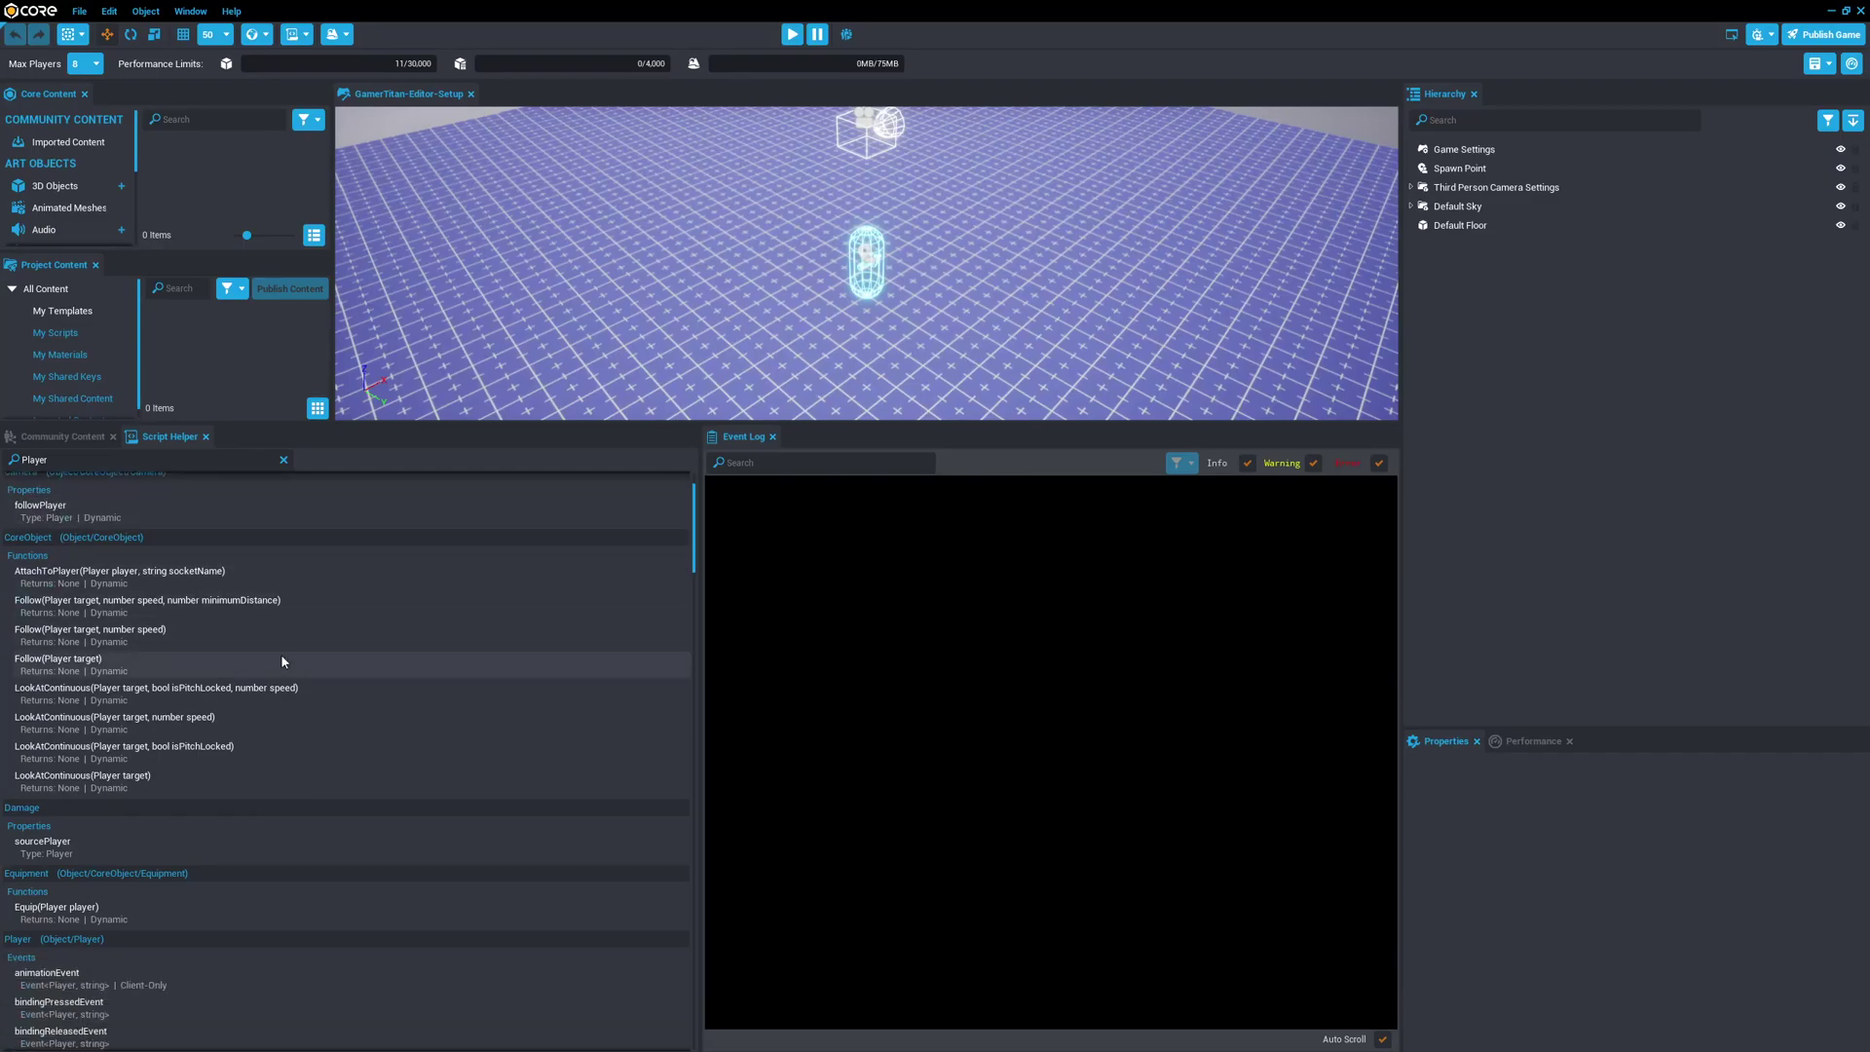
{"action": "scroll", "coordinate": [281, 661], "scroll_direction": "down", "scroll_amount": 2}
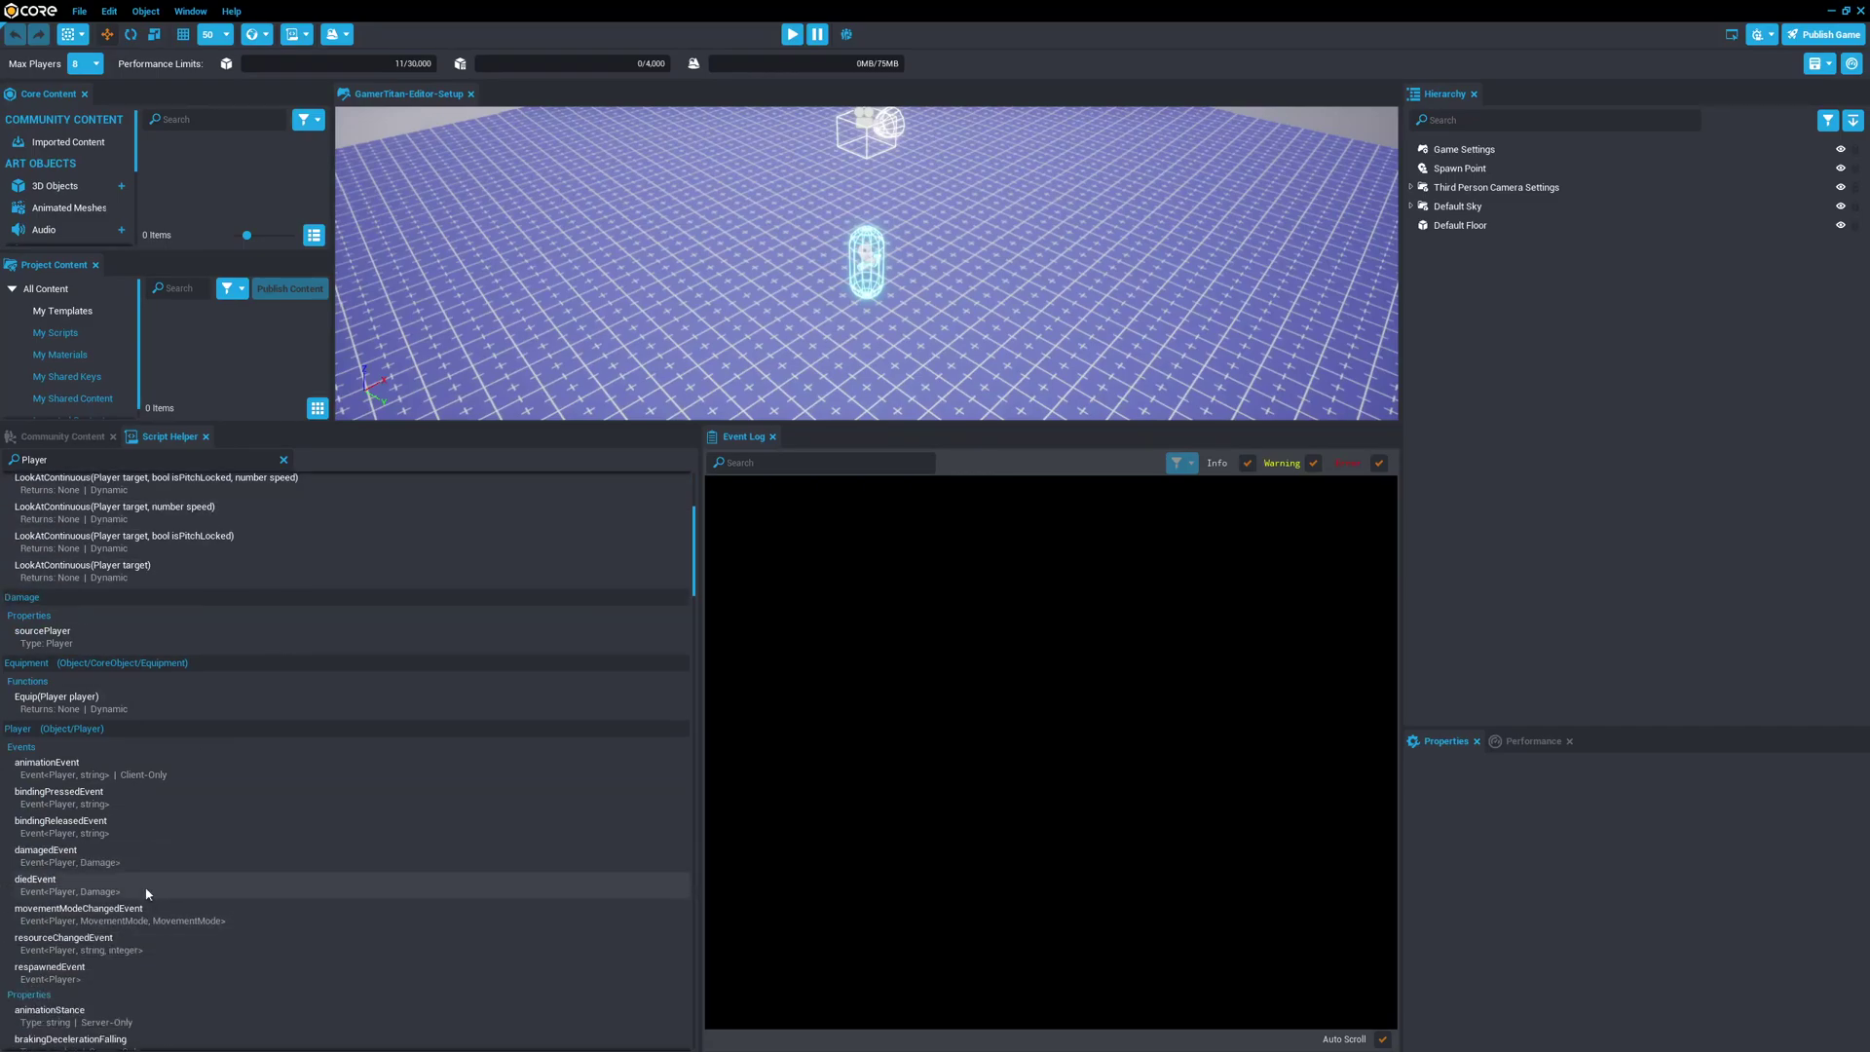
{"action": "scroll", "coordinate": [145, 877], "scroll_direction": "down", "scroll_amount": 1}
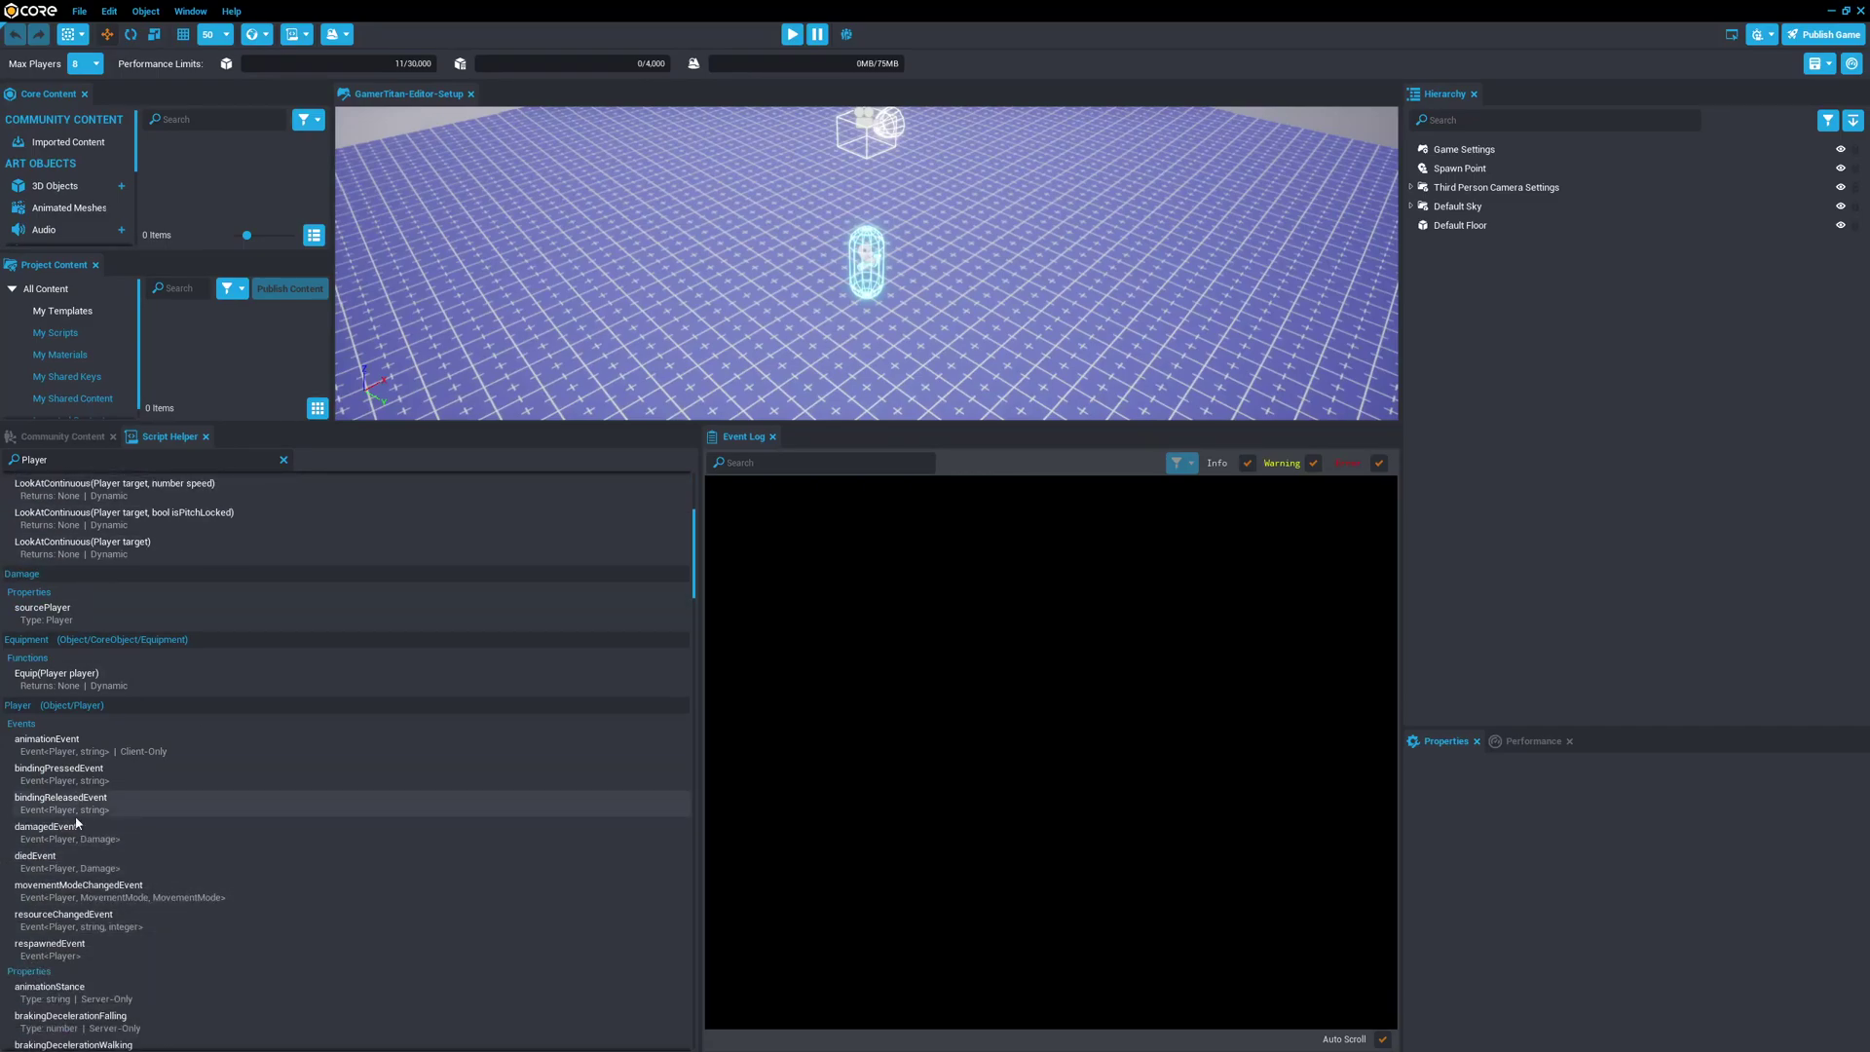
Copy the bindingPressedEvent code to the clipboard and create a new script named NewScript_2.
{"action": "right_click", "coordinate": [109, 779]}
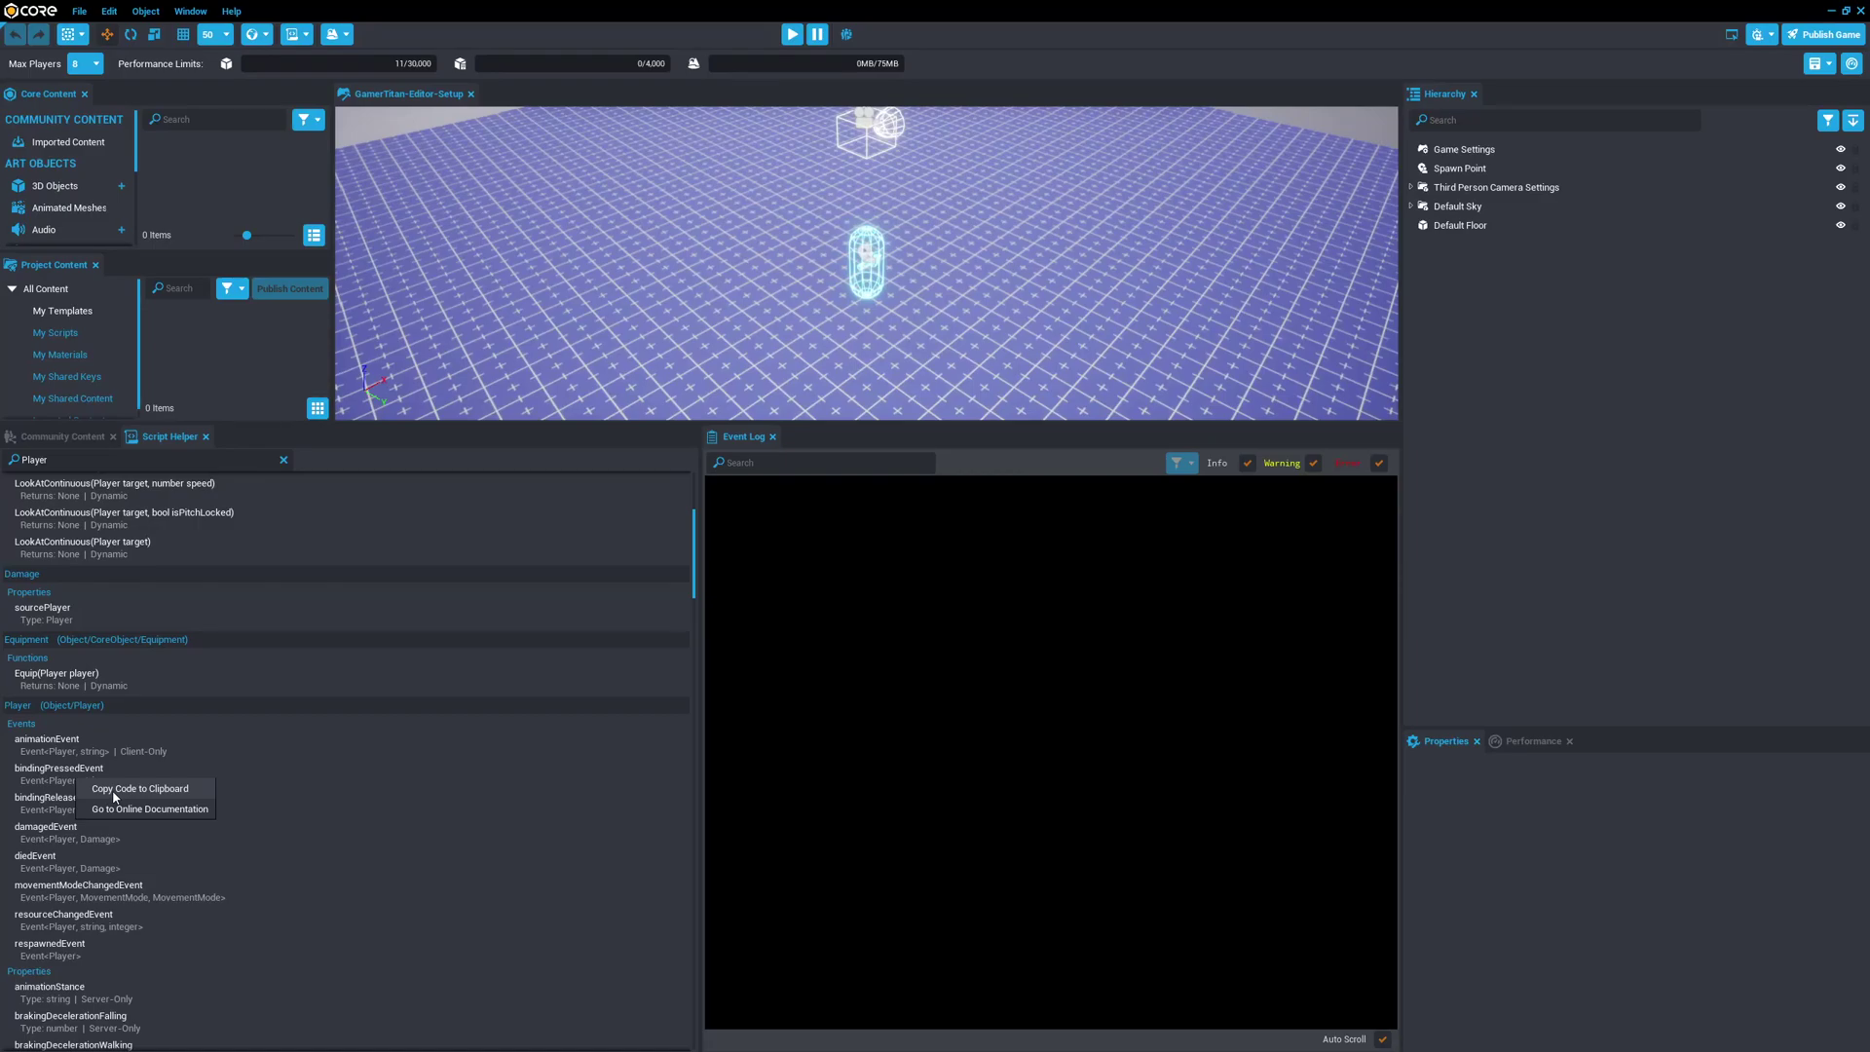
{"action": "left_click", "coordinate": [115, 790]}
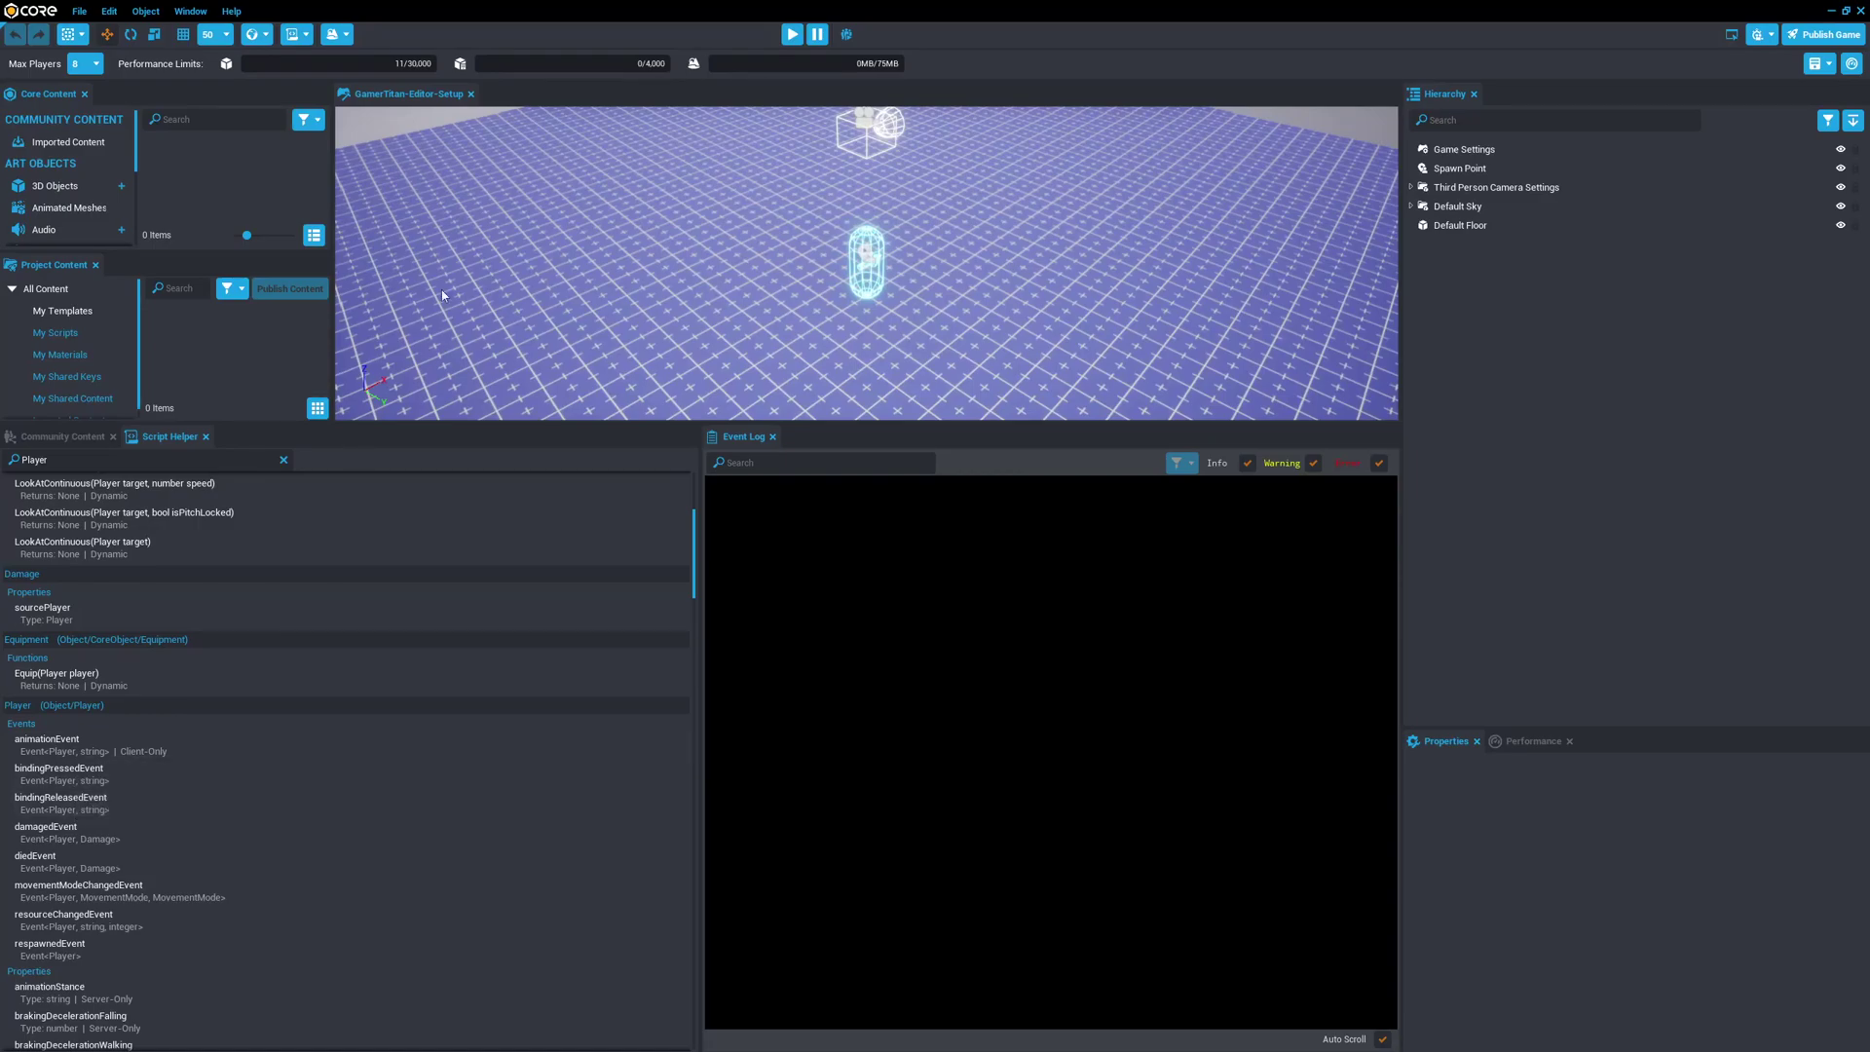
{"action": "left_click", "coordinate": [297, 32]}
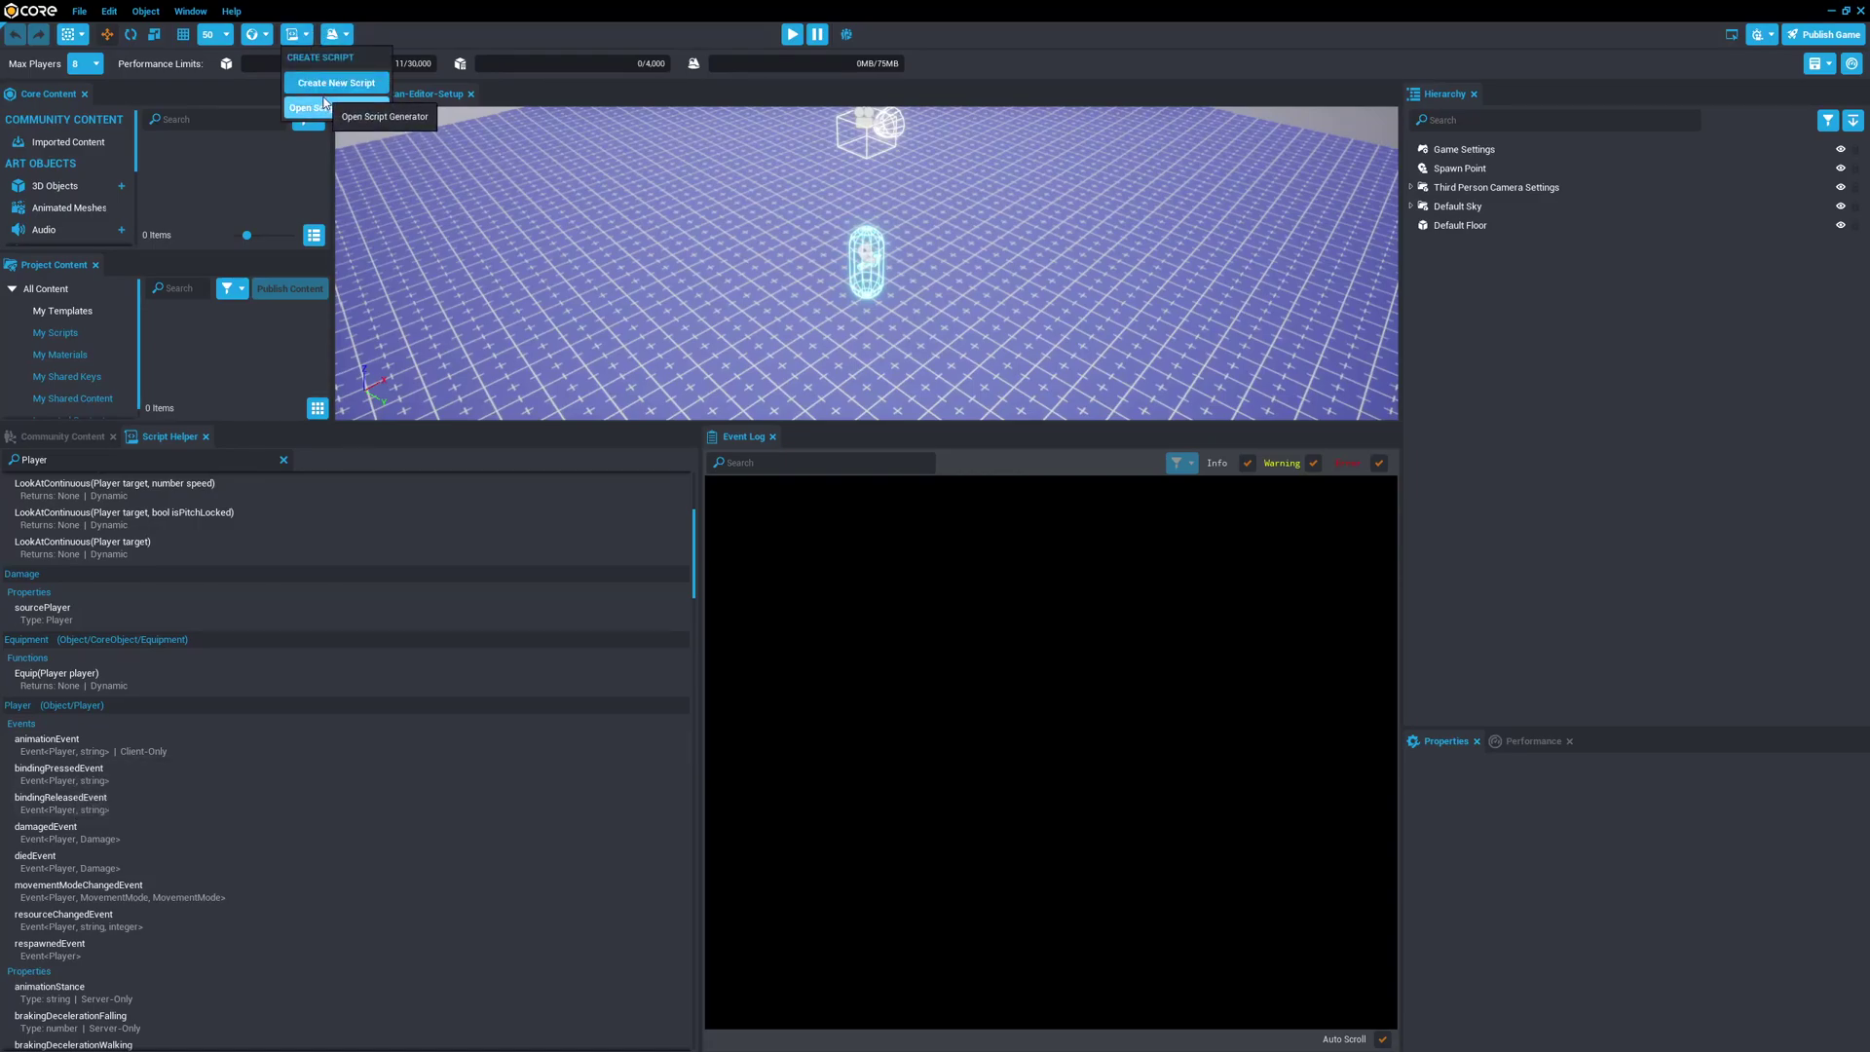
{"action": "left_click", "coordinate": [336, 82]}
{"action": "type", "text": "NewS"}
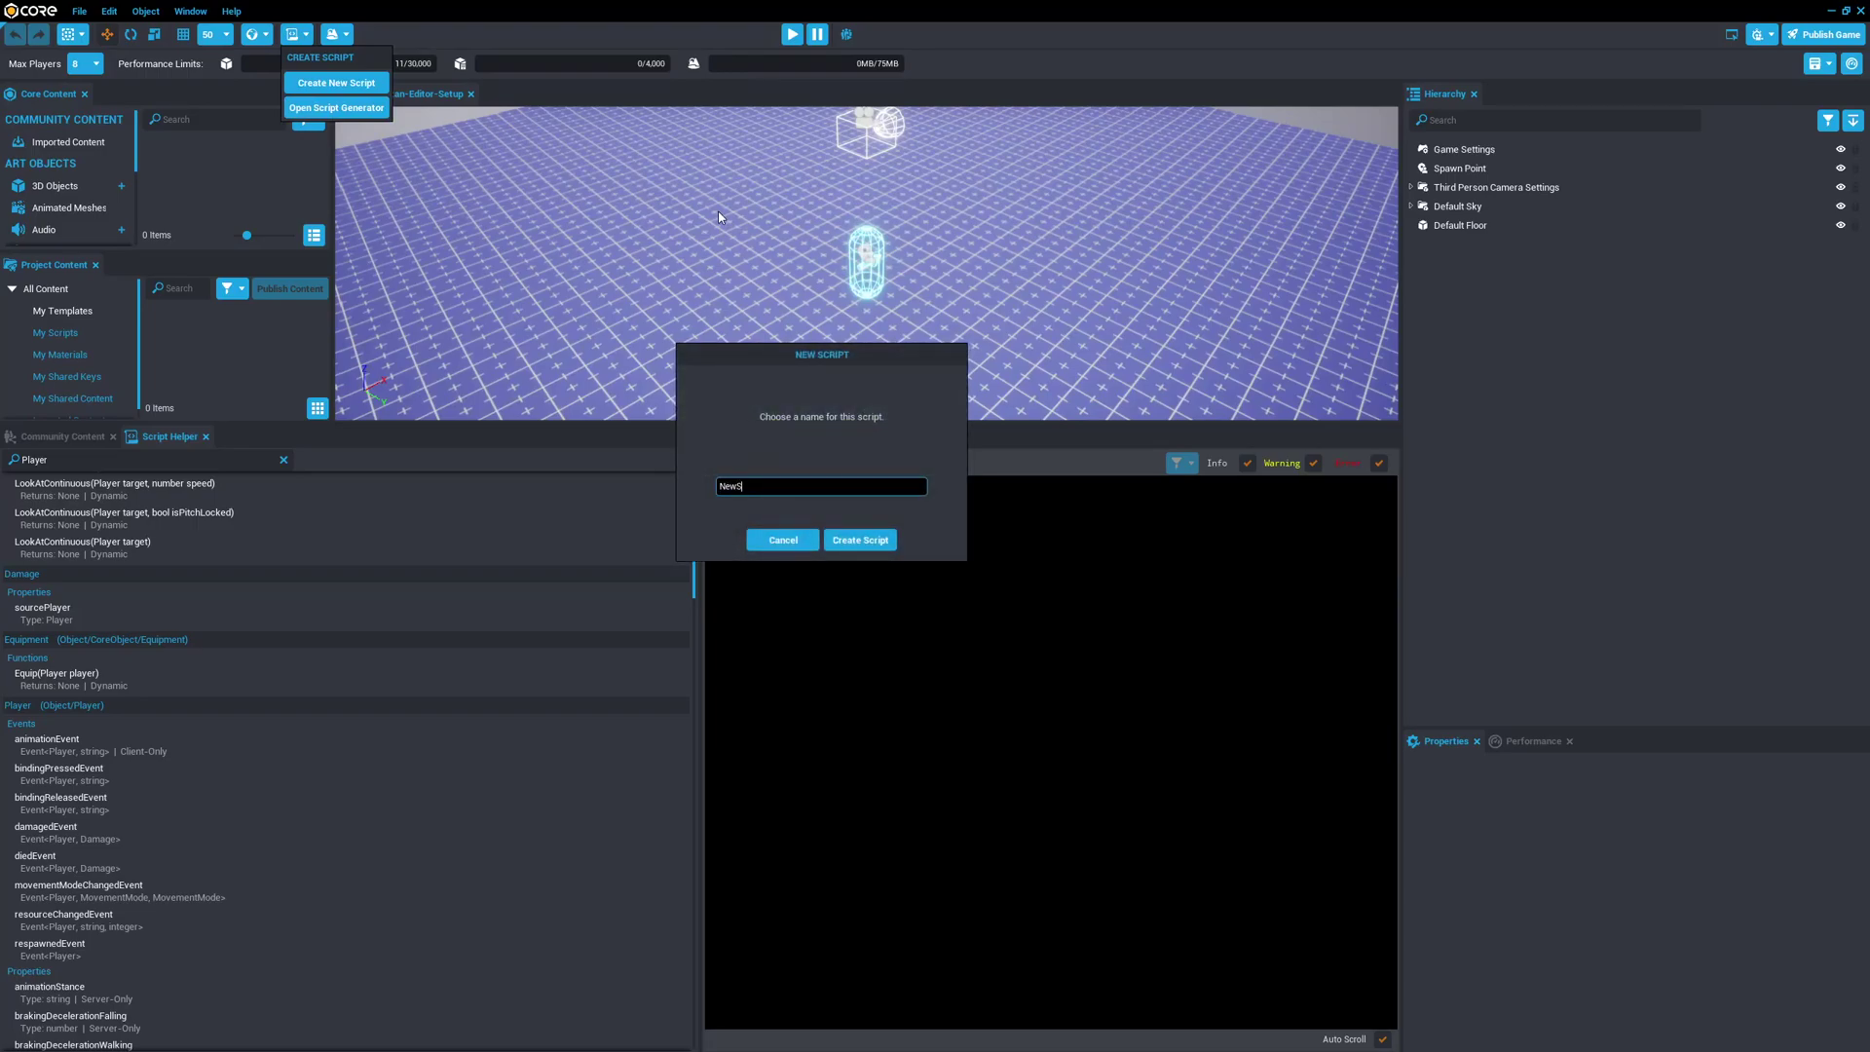
{"action": "type", "text": "cript"}
{"action": "key", "text": "Return"}
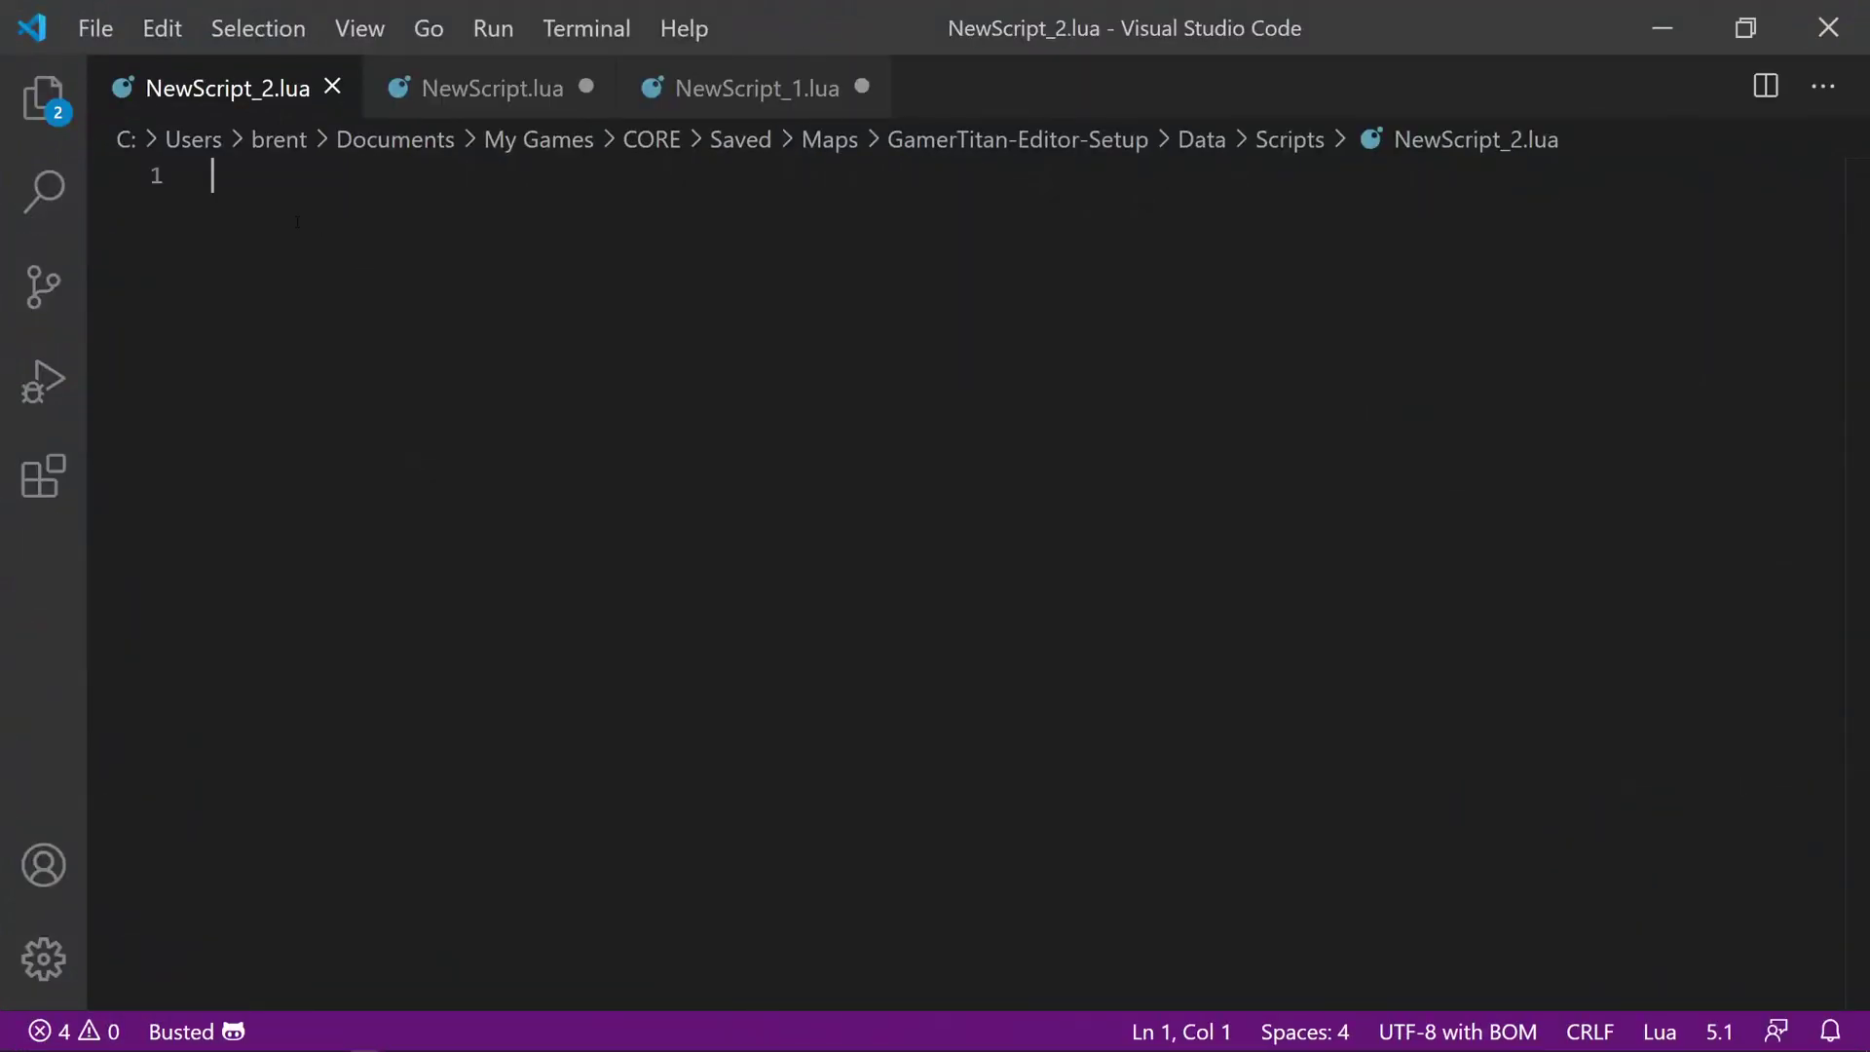
Paste the bindingPressedEvent snippet into NewScript_2.lua and select its Player_ parameter.
{"action": "key", "text": "ctrl+v"}
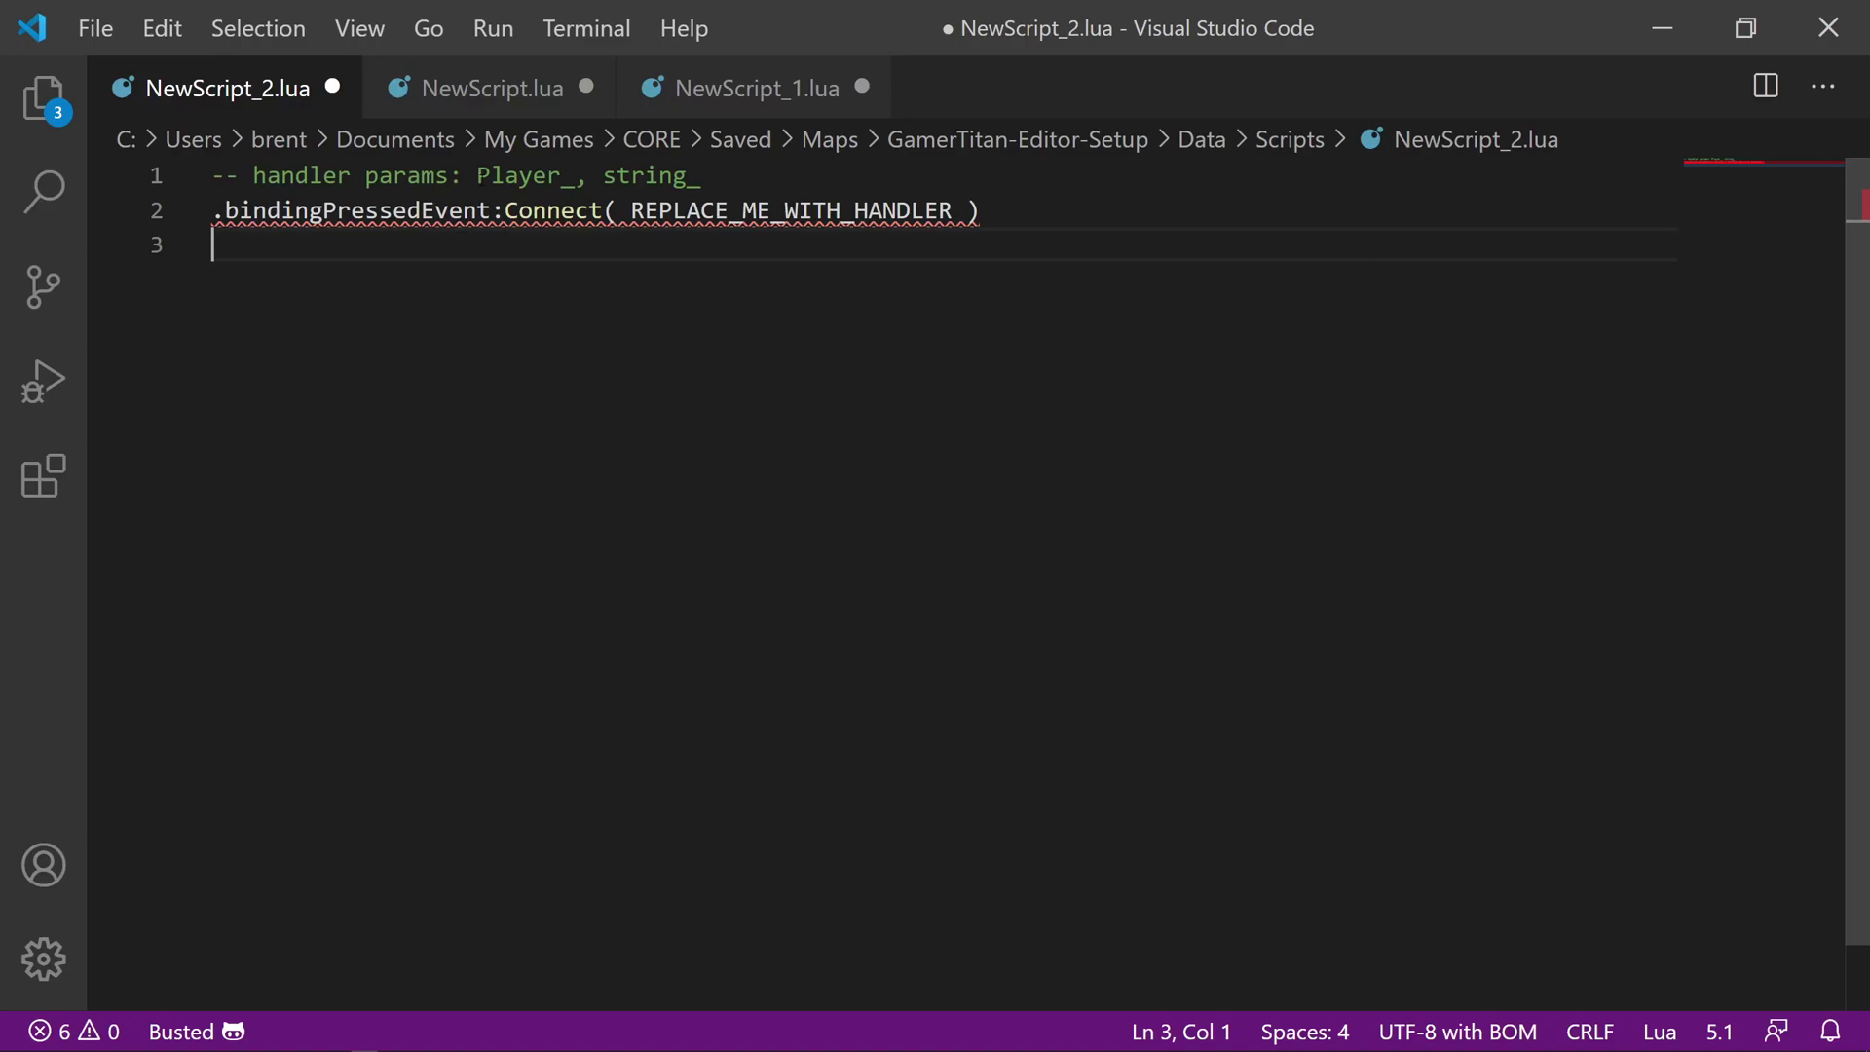
{"action": "mouse_move", "coordinate": [507, 210]}
{"action": "left_click_drag", "start_coordinate": [477, 175], "coordinate": [699, 175]}
{"action": "left_click", "coordinate": [212, 245]}
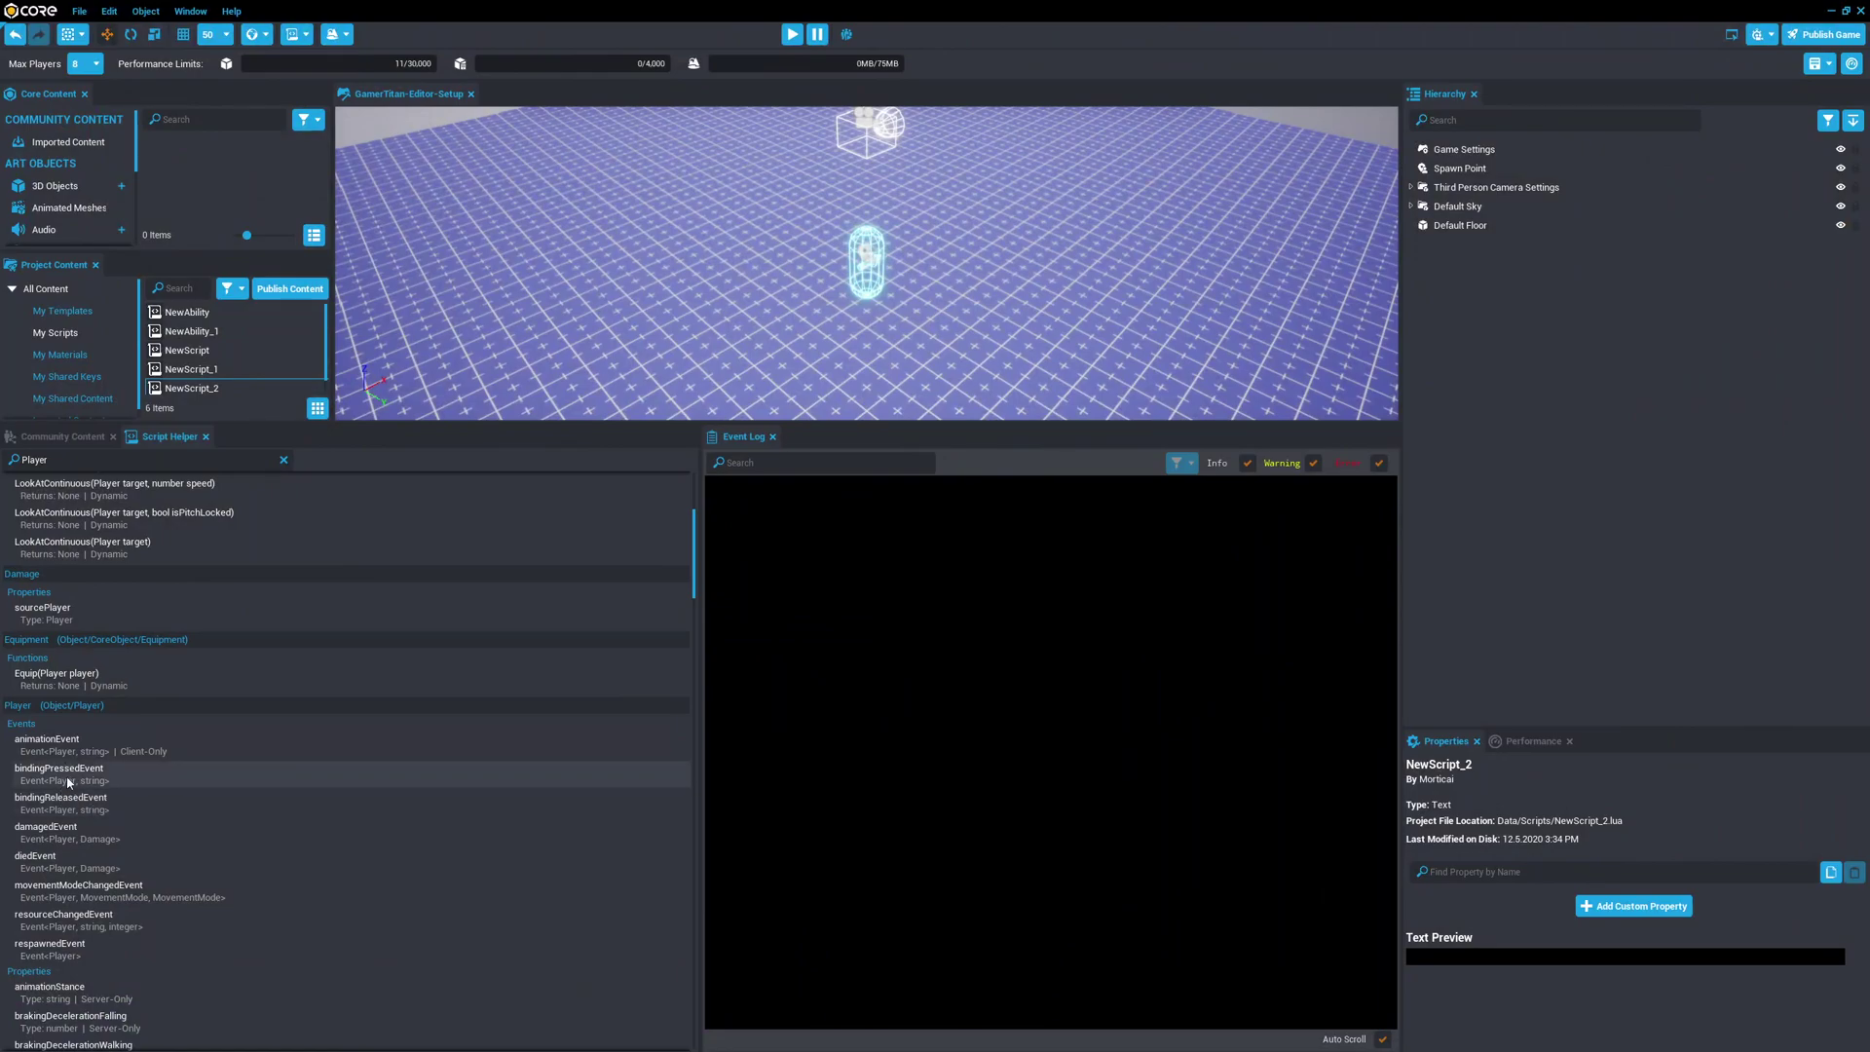
Open the online Player API documentation from the bindingPressedEvent entry in Script Helper.
{"action": "right_click", "coordinate": [68, 781]}
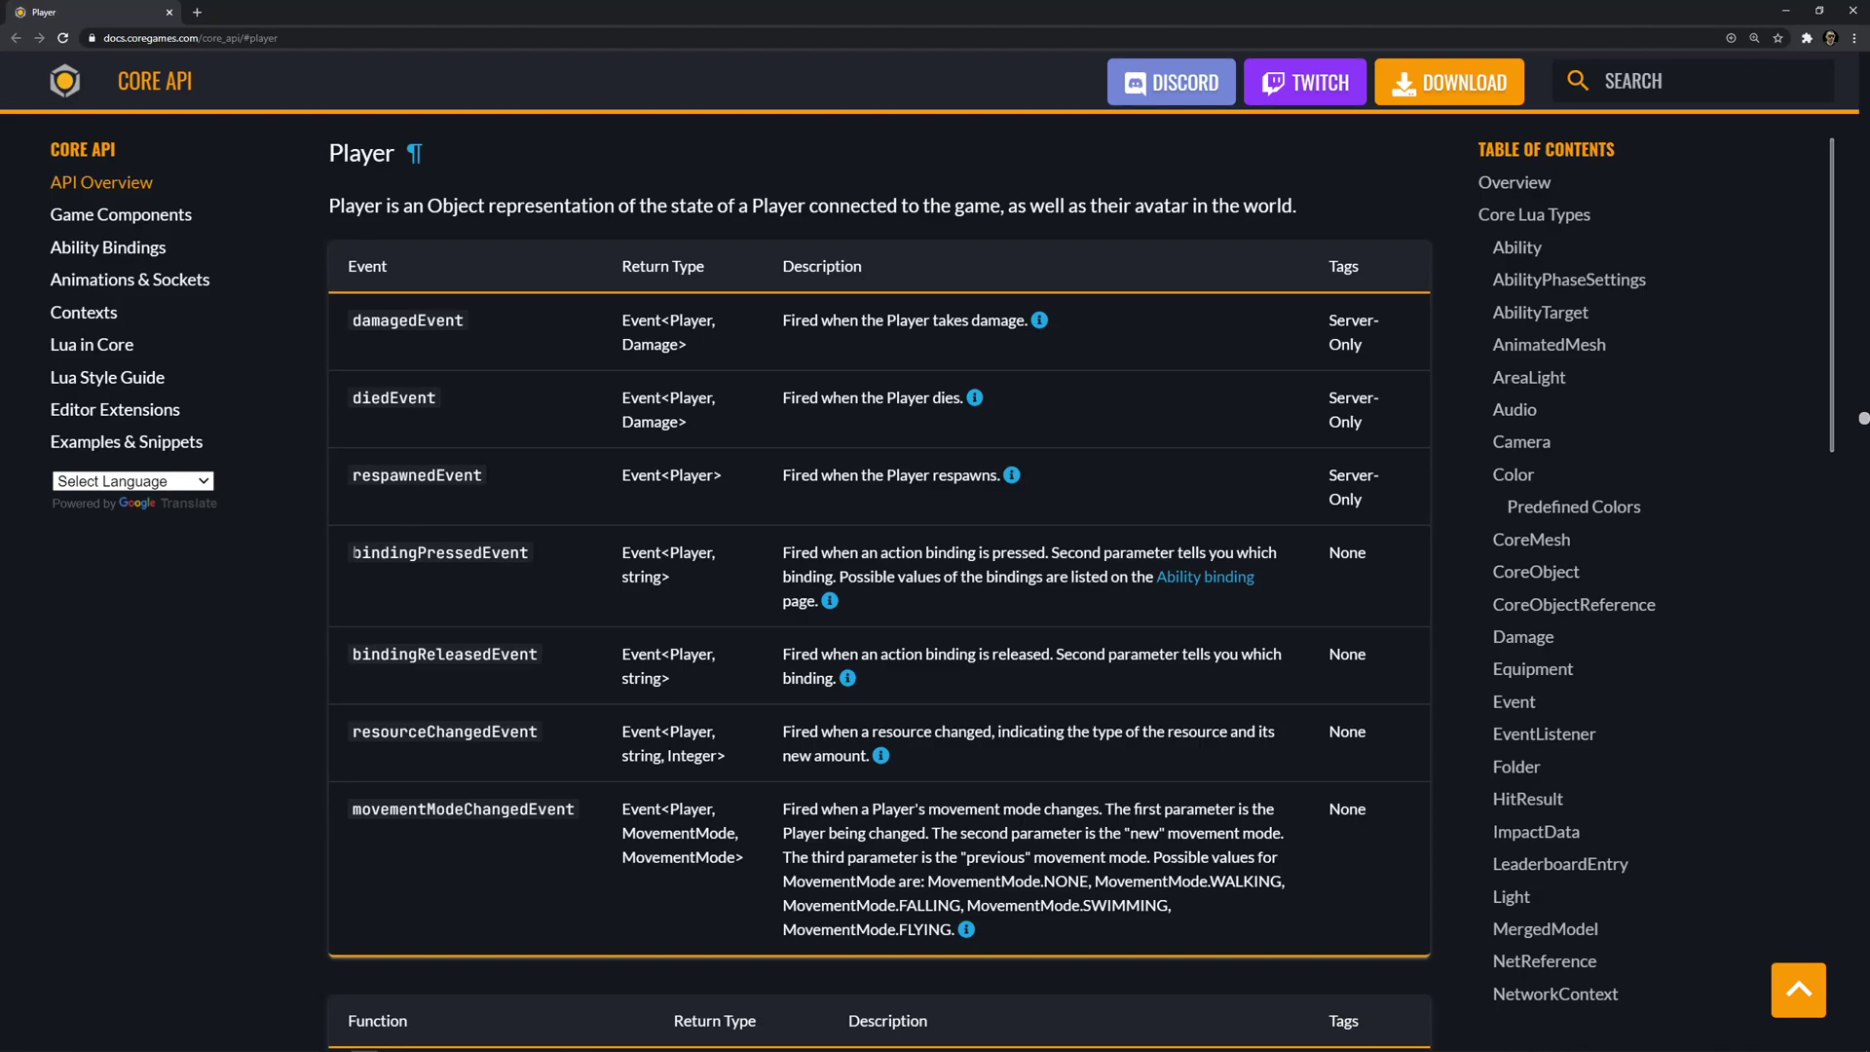
Open the code example for Player.bindingPressedEvent from the API docs.
{"action": "left_click_drag", "start_coordinate": [353, 552], "coordinate": [559, 560]}
{"action": "left_click", "coordinate": [601, 583]}
{"action": "left_click", "coordinate": [833, 608]}
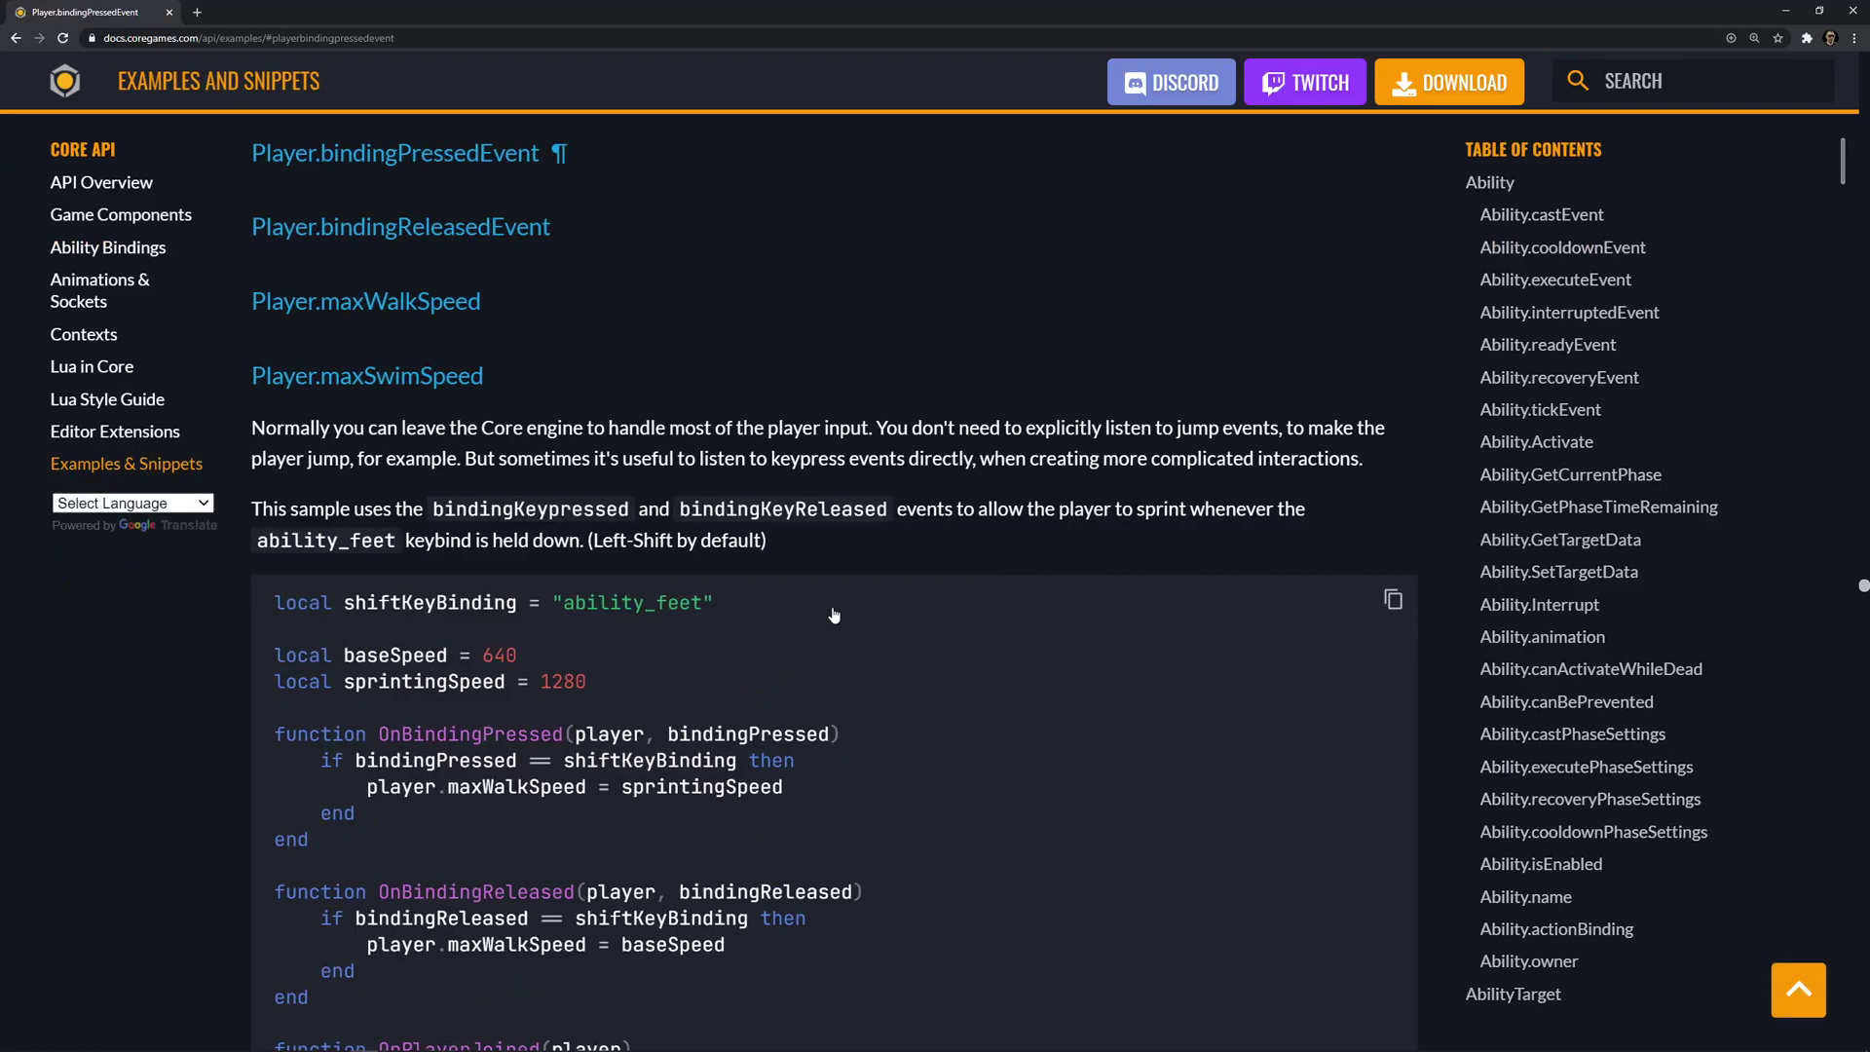
Select and review the sprint Lua code sample on the Examples and Snippets page.
{"action": "scroll", "coordinate": [835, 614], "scroll_direction": "down", "scroll_amount": 3}
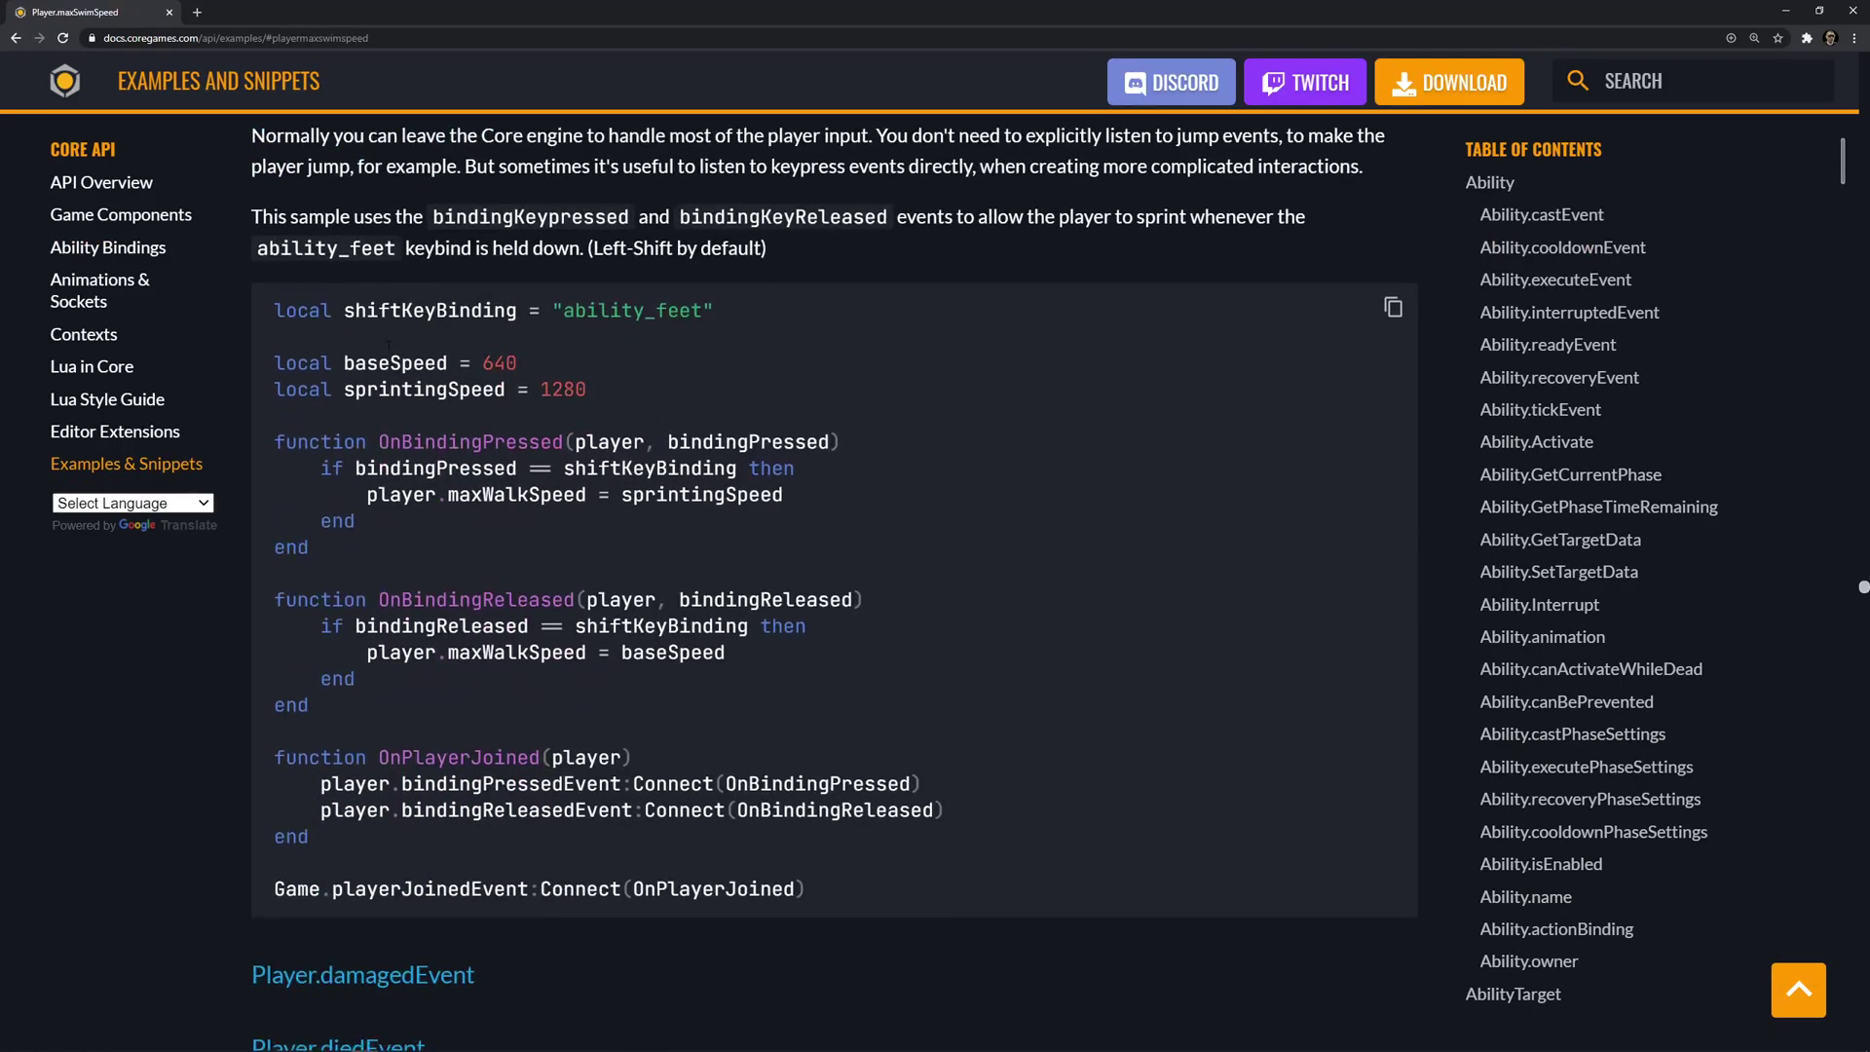
{"action": "left_click_drag", "start_coordinate": [276, 311], "coordinate": [804, 888]}
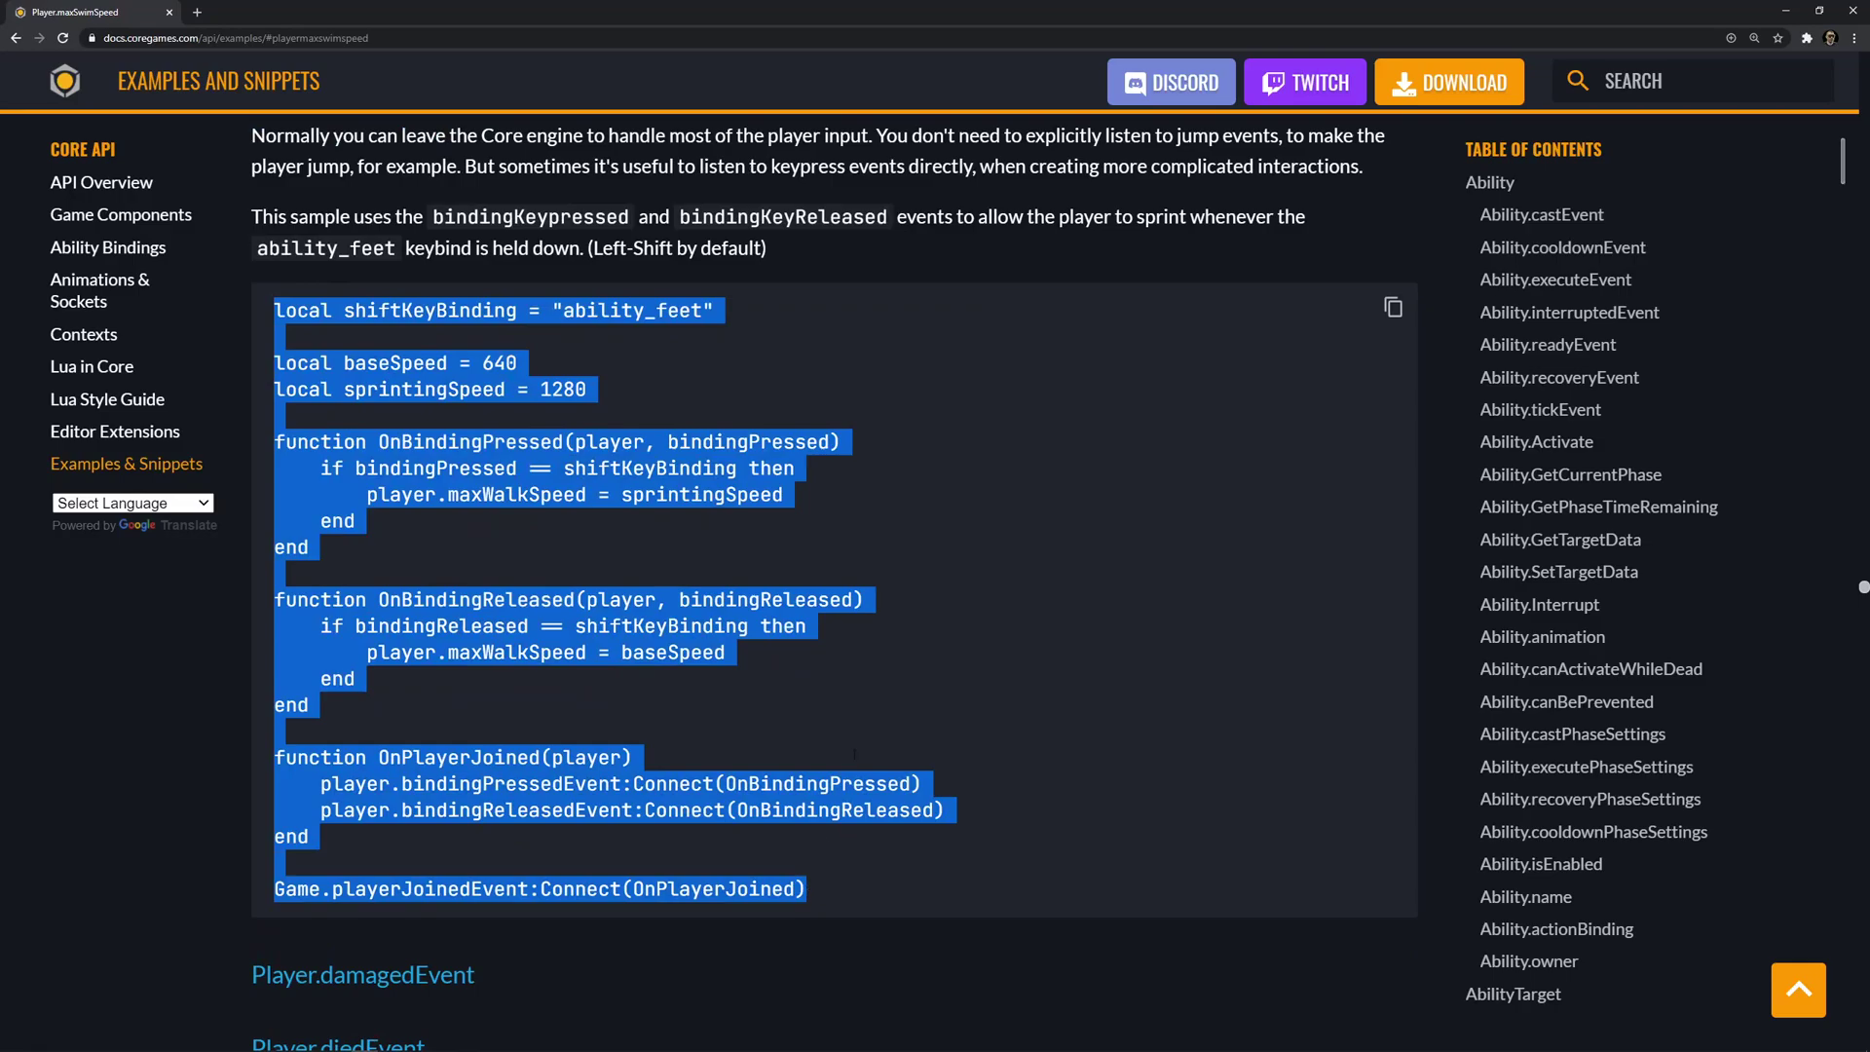
{"action": "left_click", "coordinate": [892, 693]}
{"action": "scroll", "coordinate": [304, 198], "scroll_direction": "up", "scroll_amount": 1}
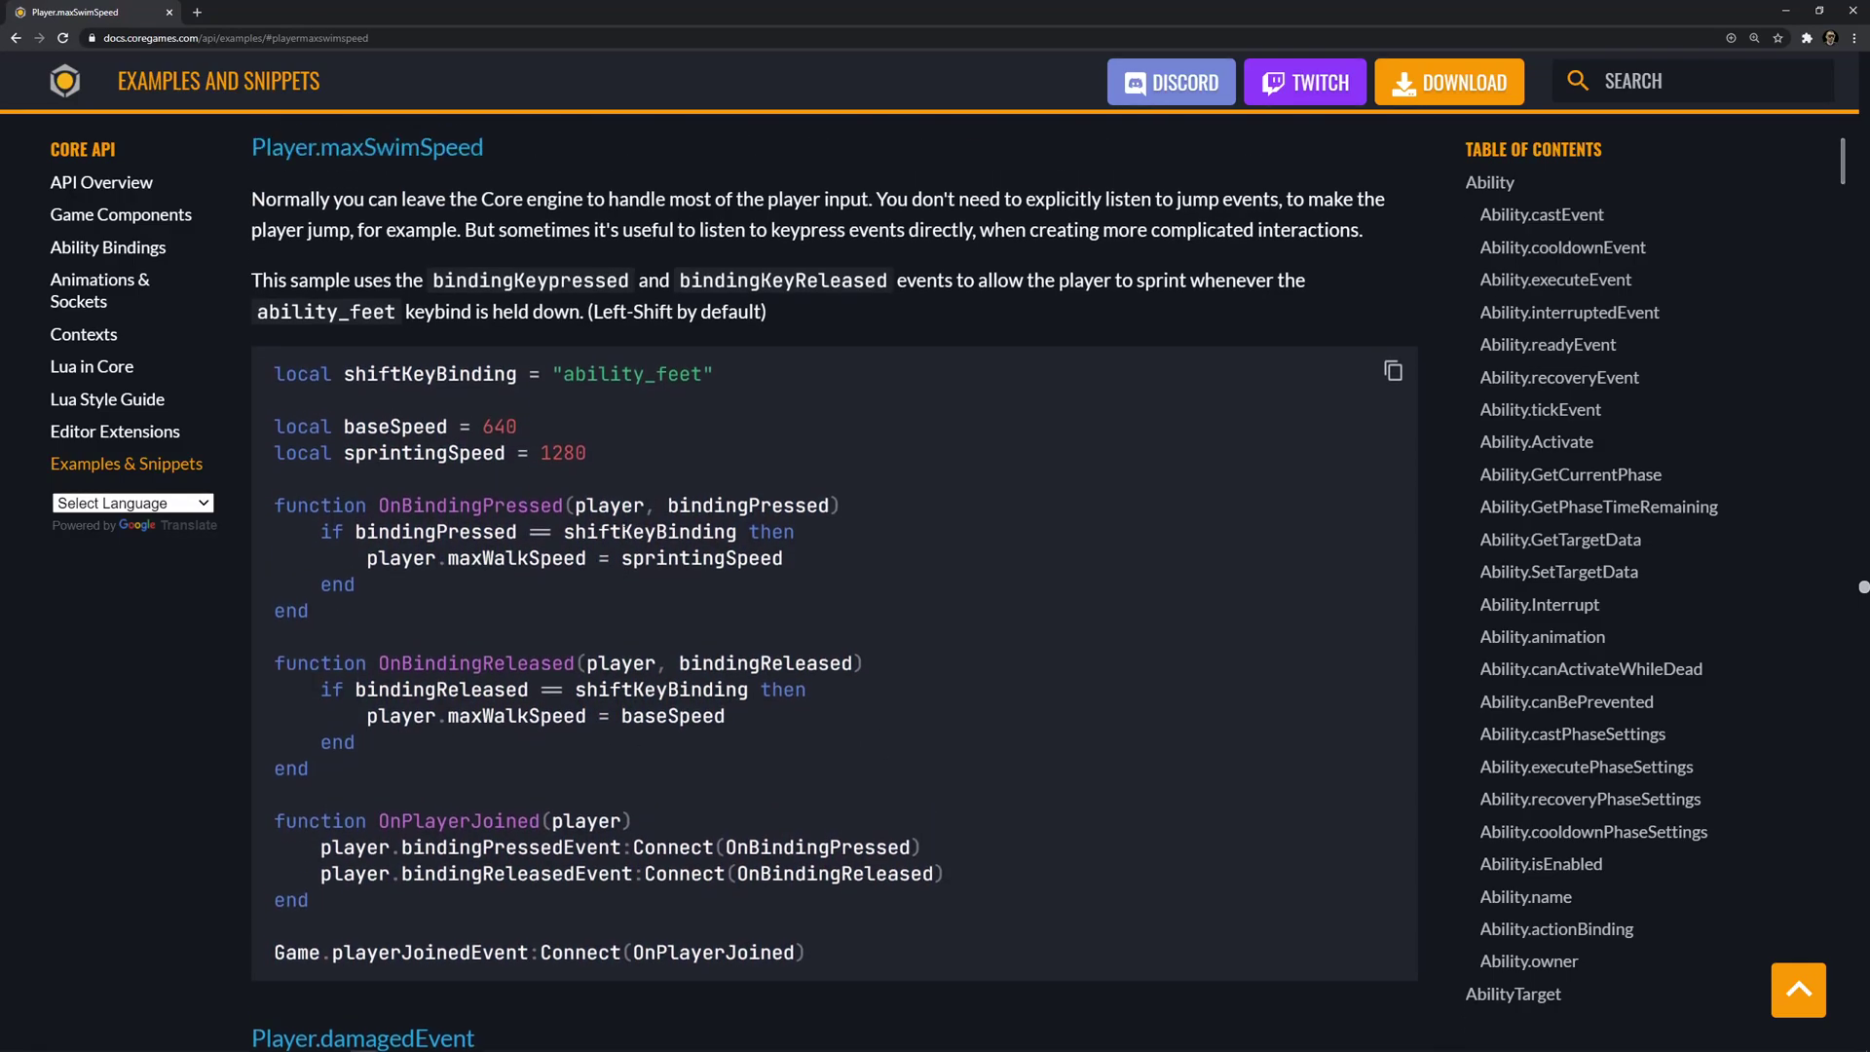
{"action": "scroll", "coordinate": [759, 348], "scroll_direction": "down", "scroll_amount": 1}
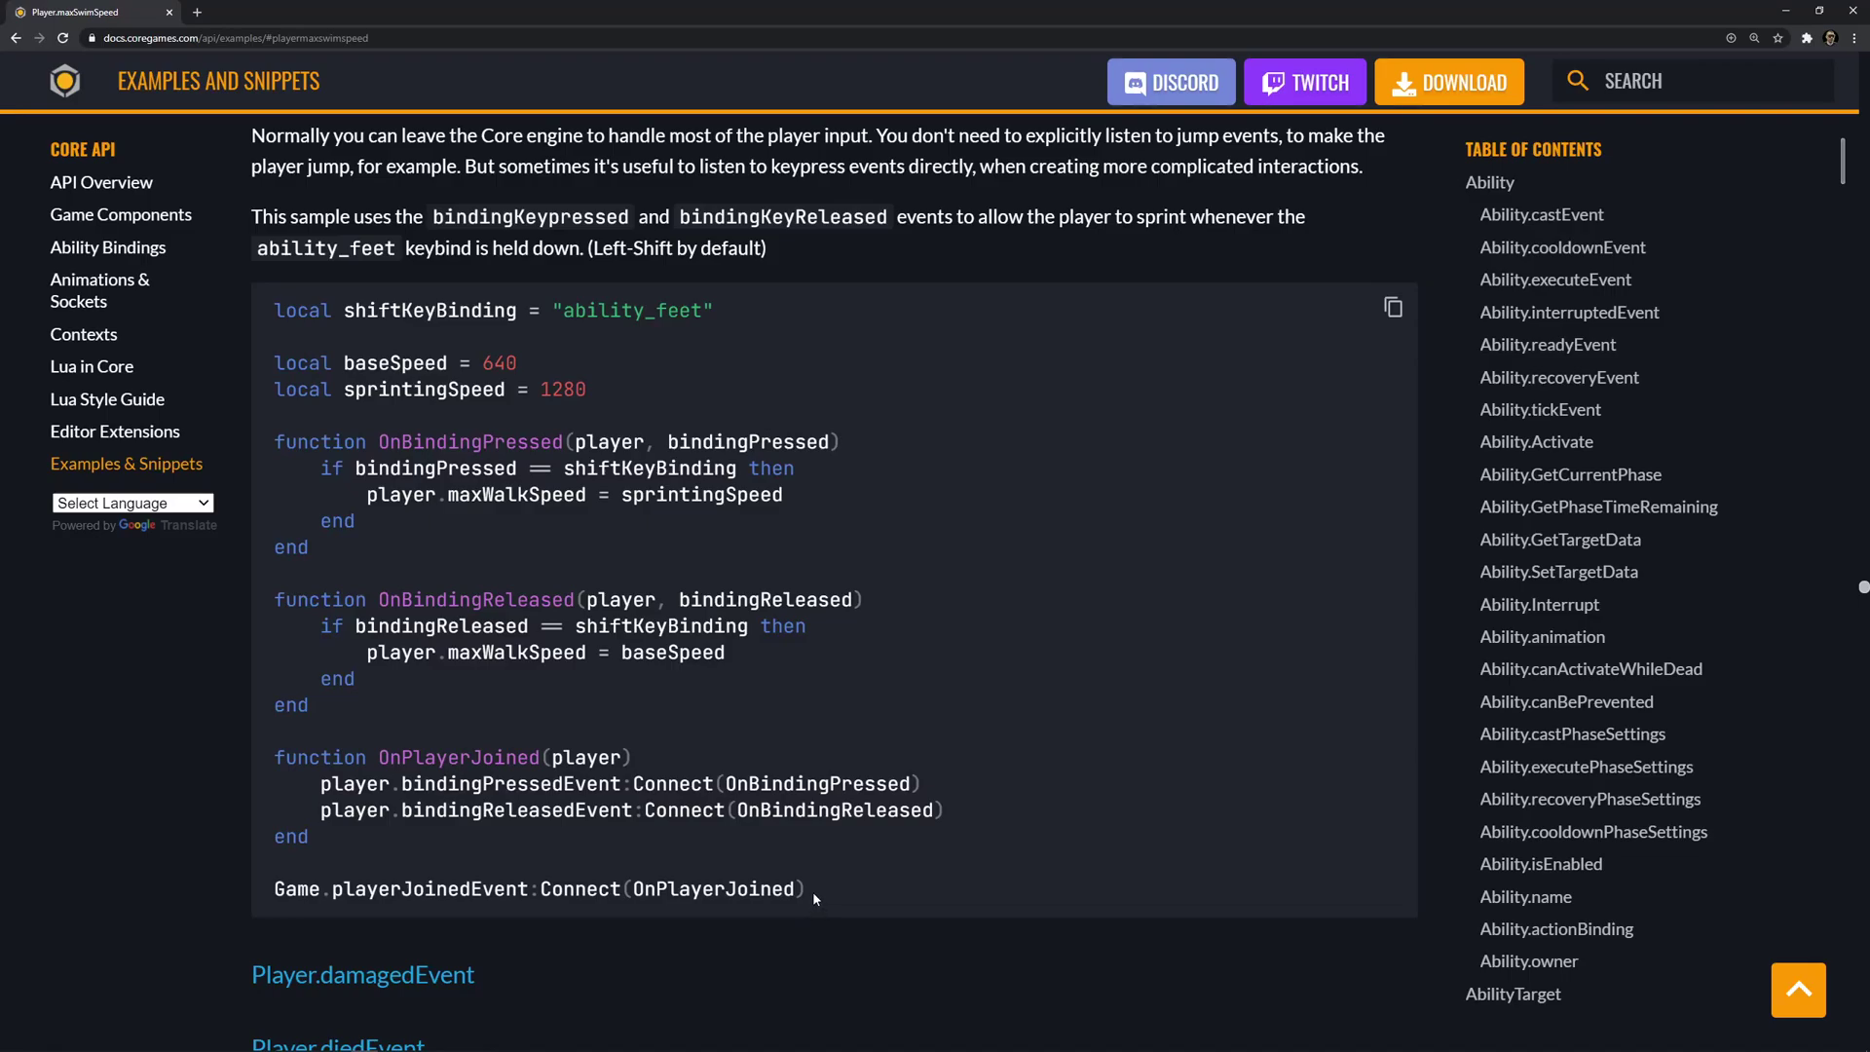
{"action": "left_click_drag", "start_coordinate": [812, 891], "coordinate": [264, 298]}
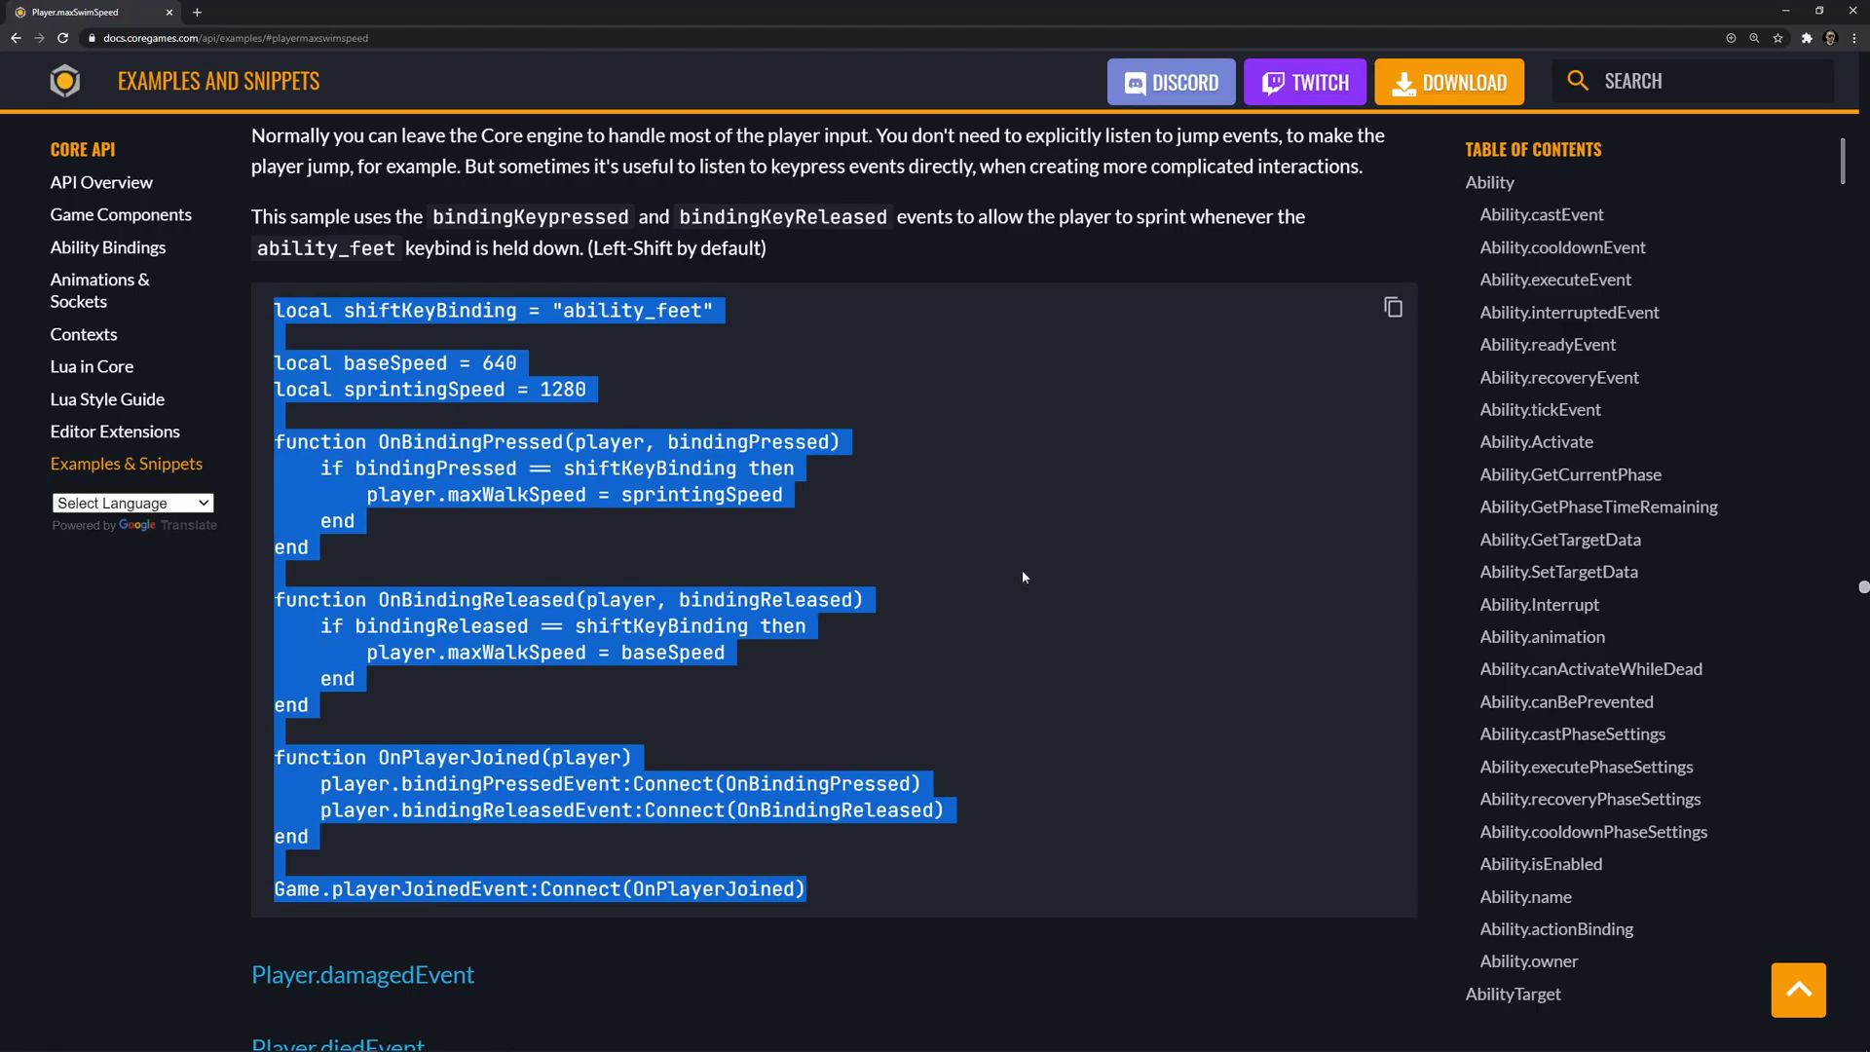
{"action": "left_click", "coordinate": [660, 542]}
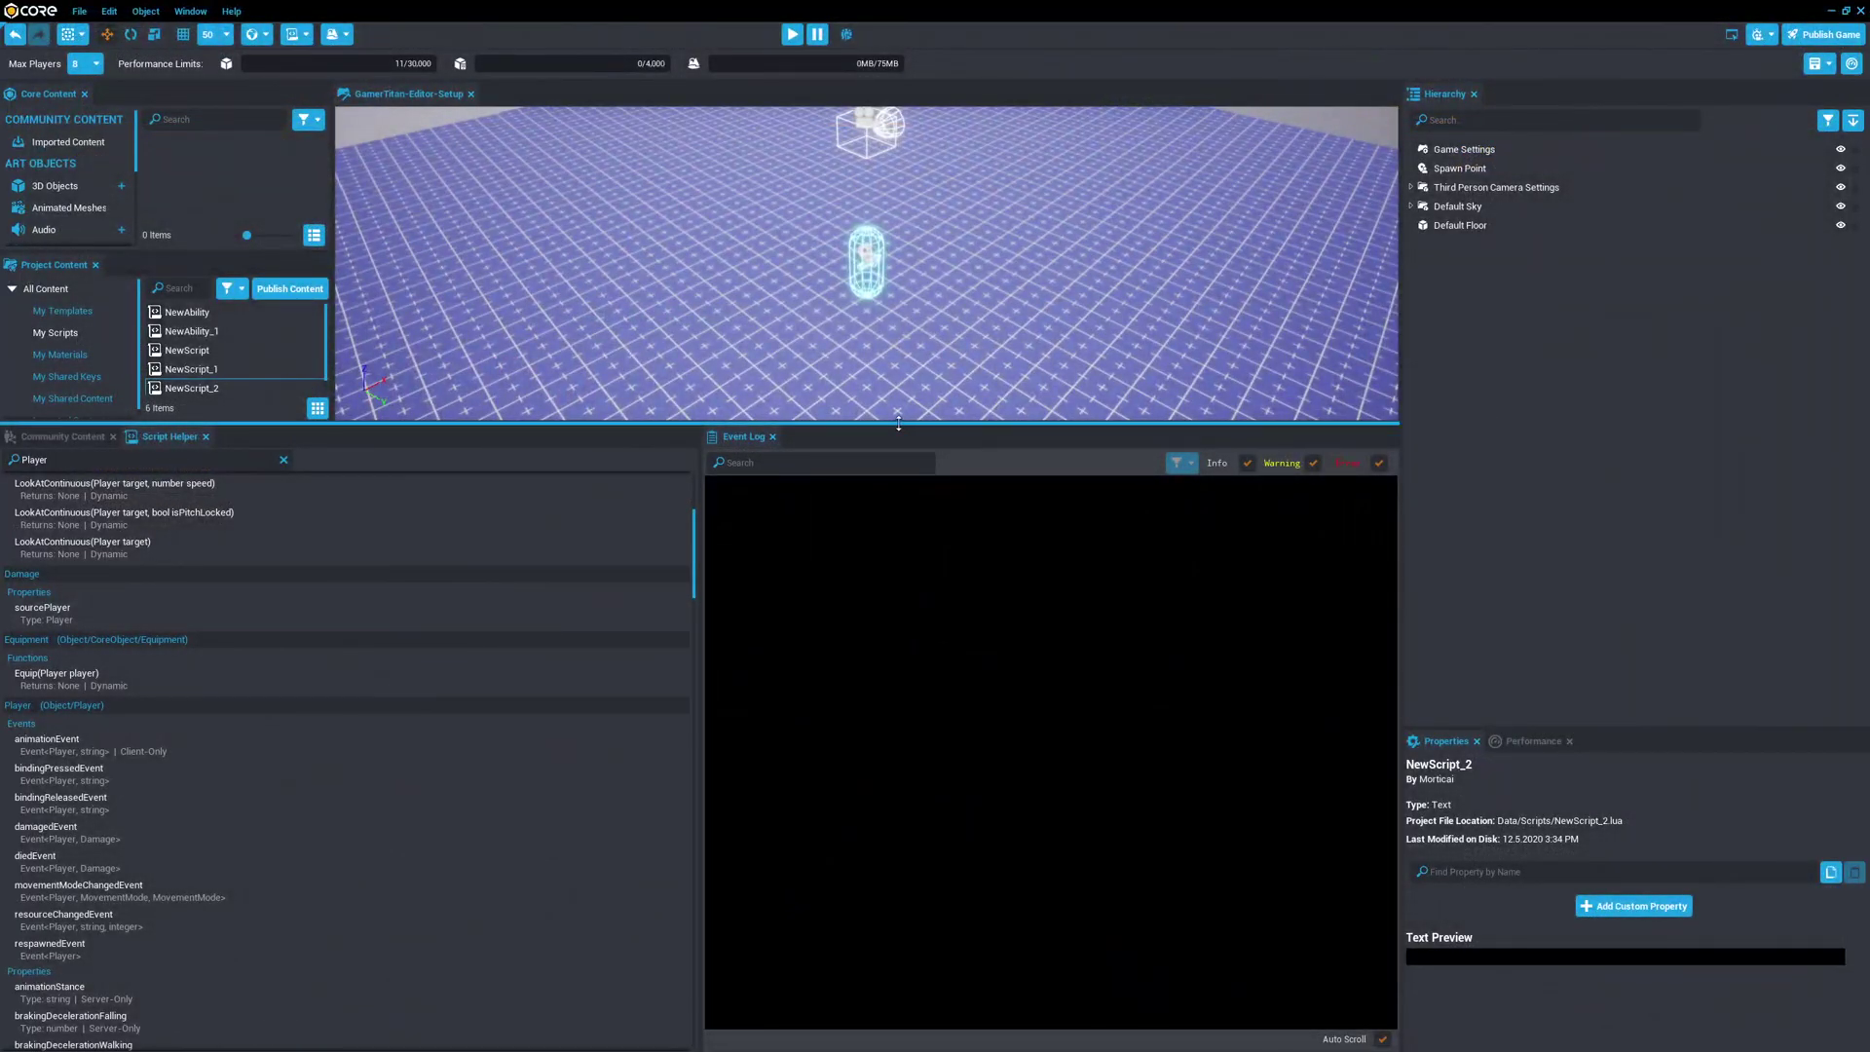
Lower the splitter under the viewport and show the Community Content tab in the bottom-left panel.
{"action": "left_click_drag", "start_coordinate": [901, 424], "coordinate": [902, 730]}
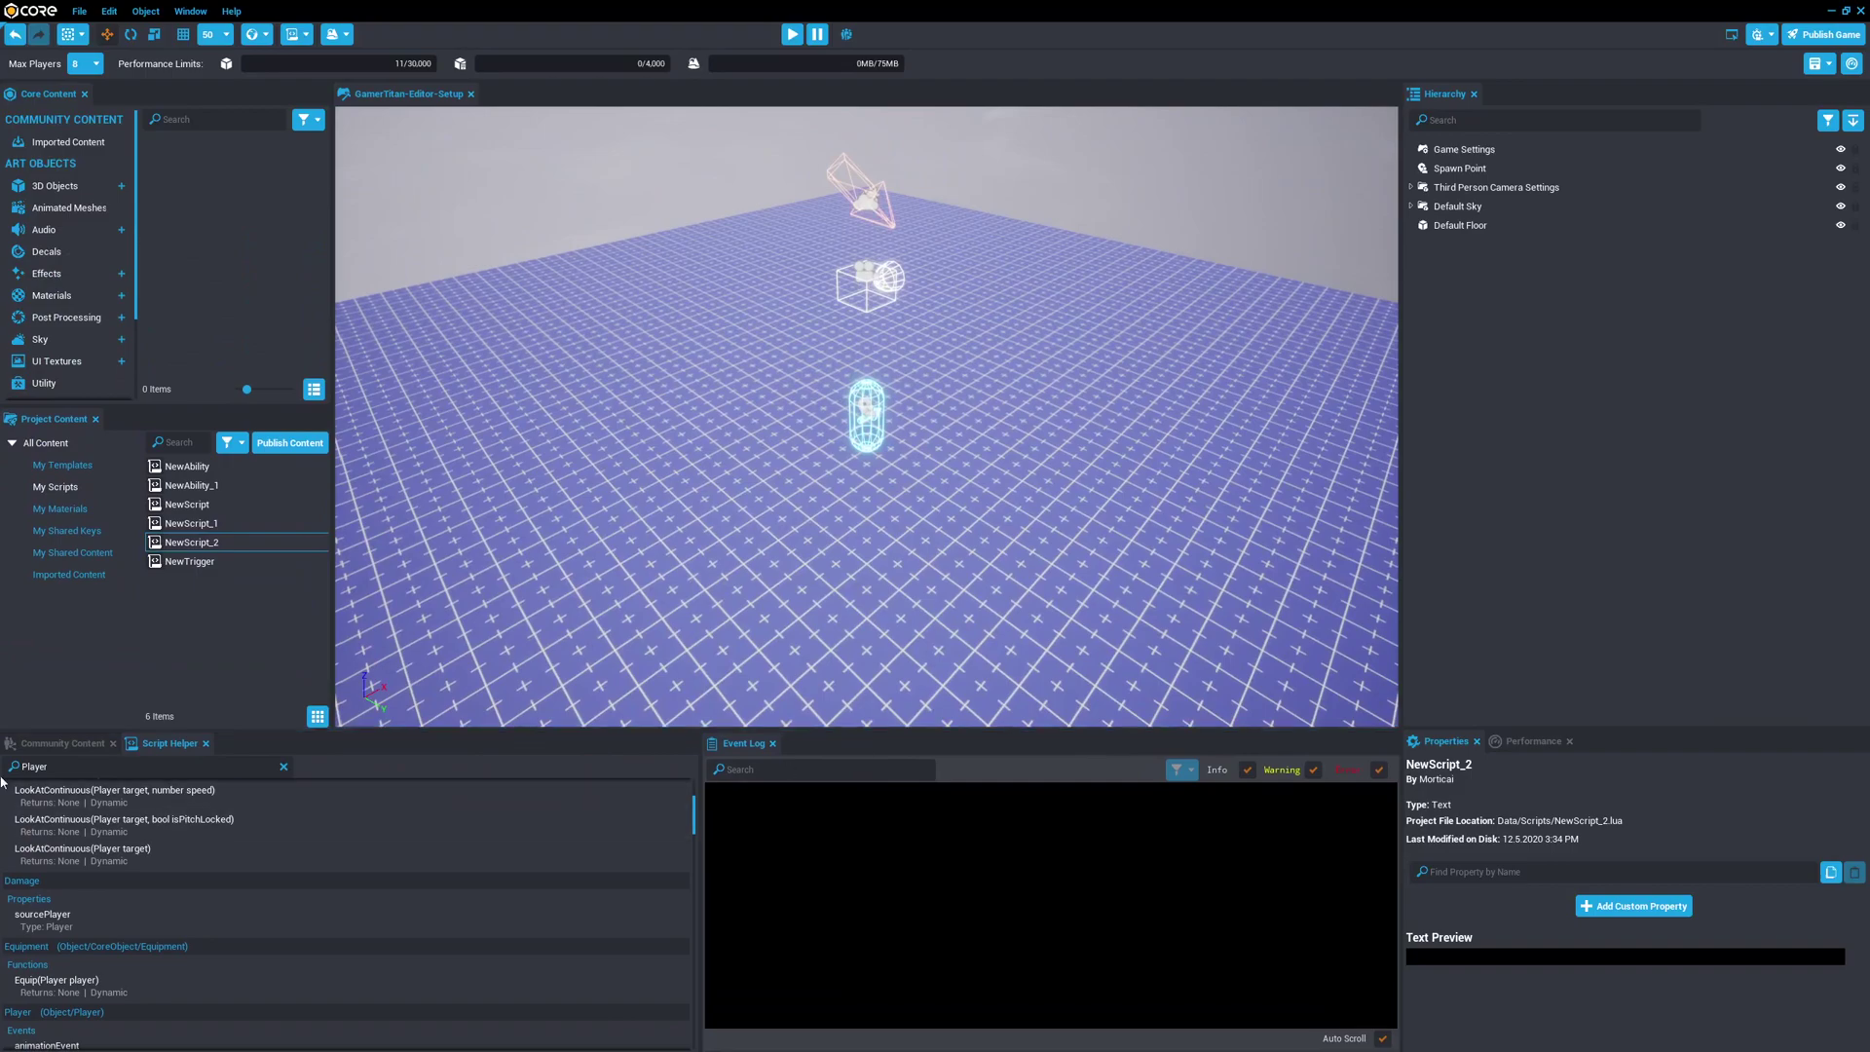
{"action": "left_click", "coordinate": [76, 744]}
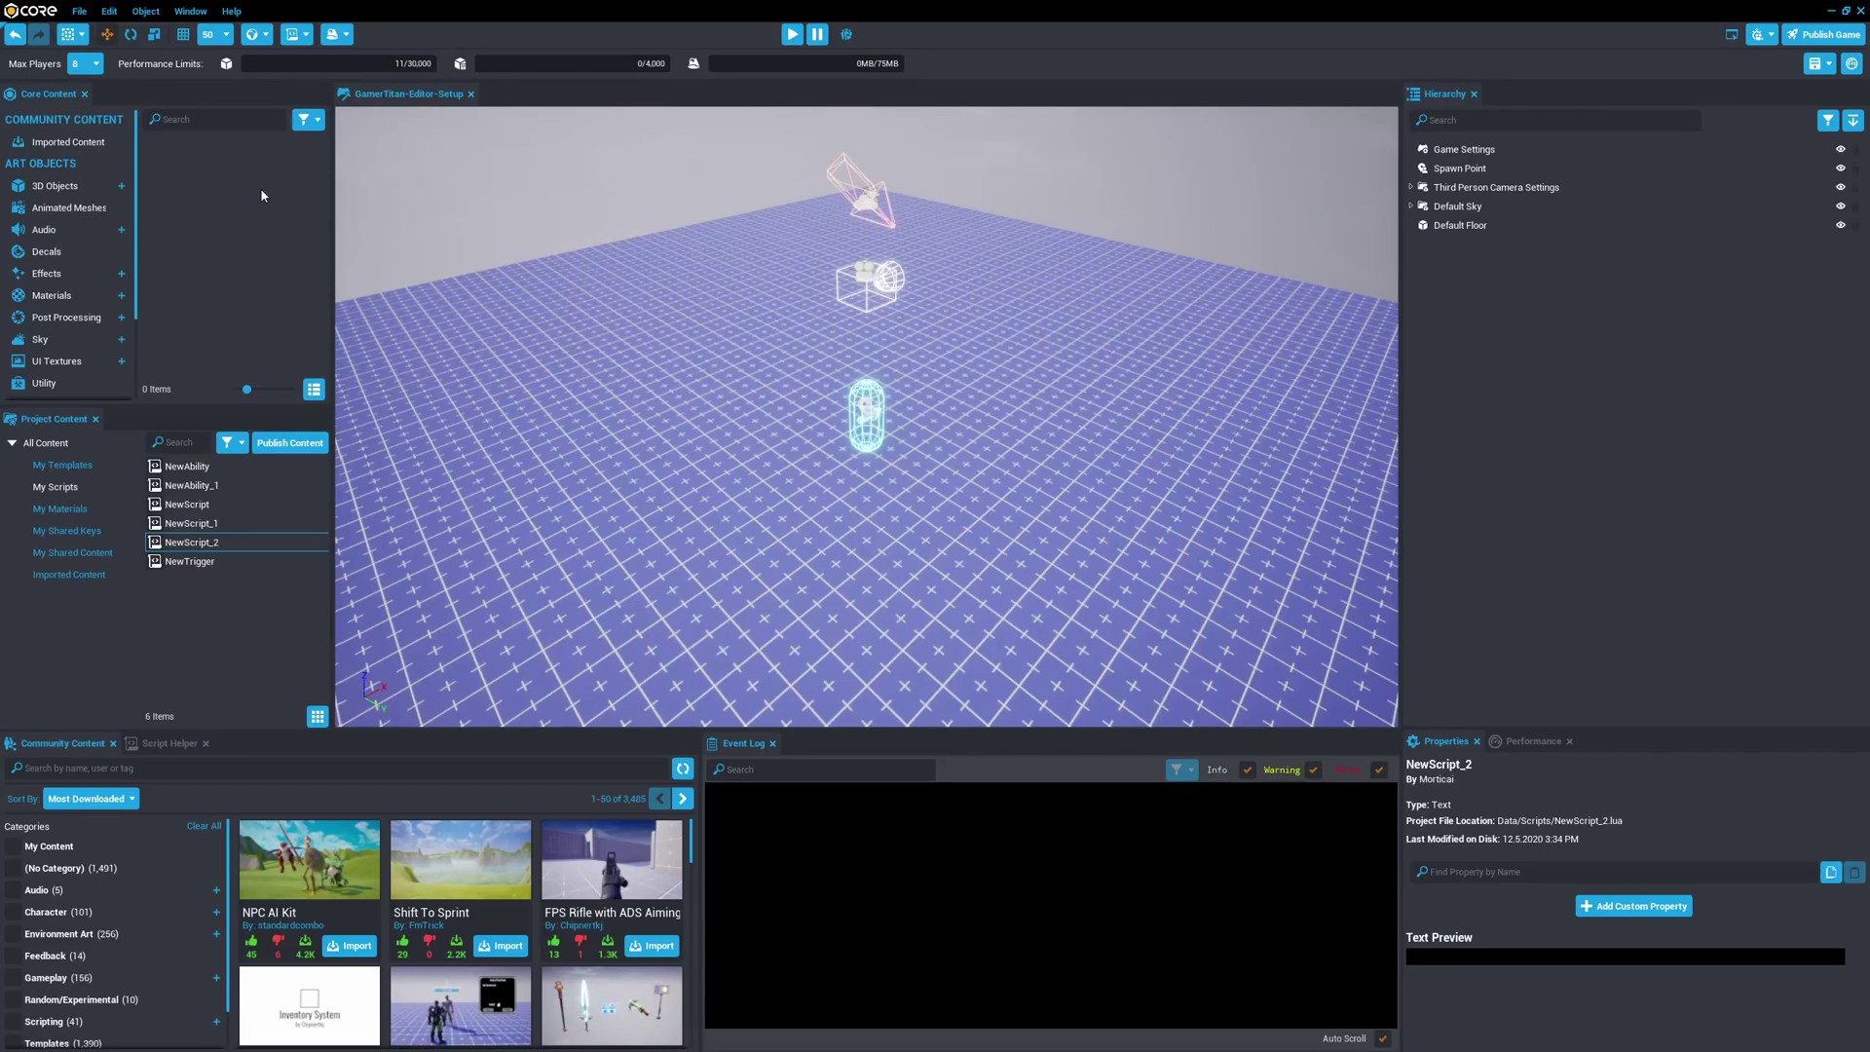
Dock the History panel as a tab beside Hierarchy, then select the Default Floor.
{"action": "left_click", "coordinate": [198, 18]}
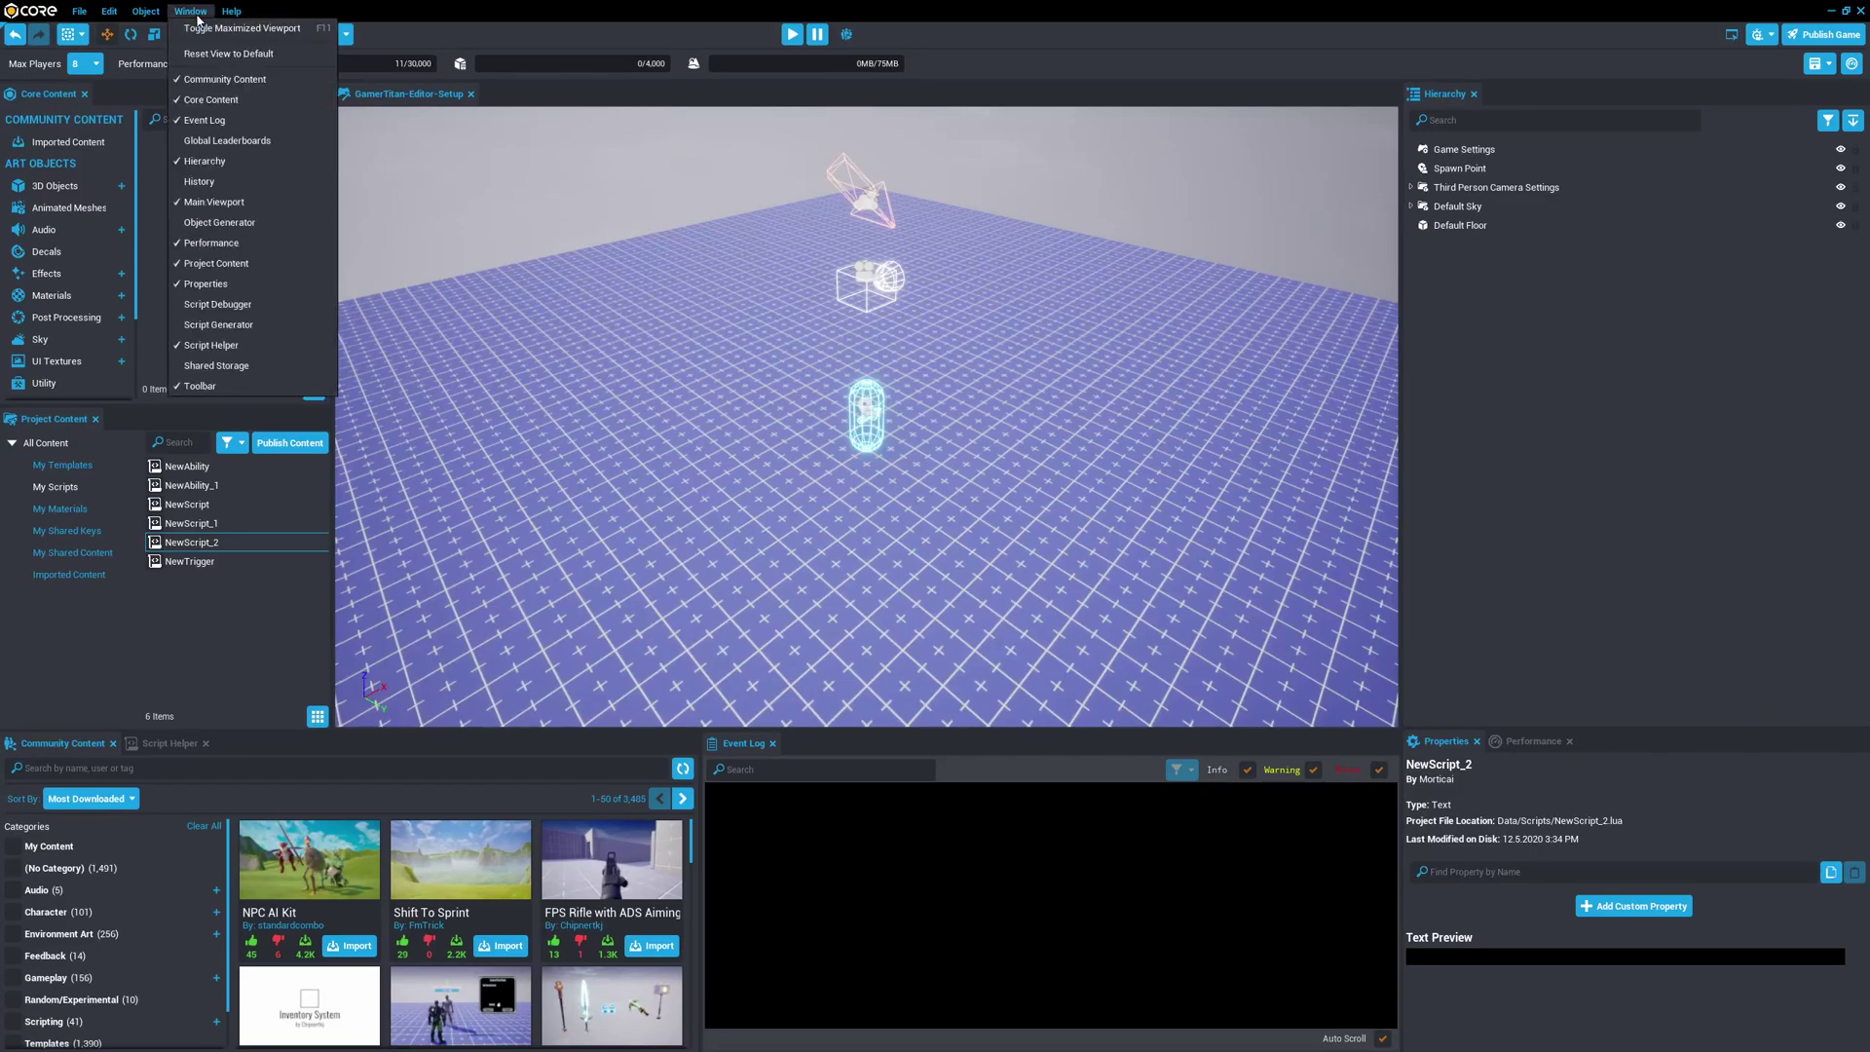
{"action": "left_click", "coordinate": [218, 182]}
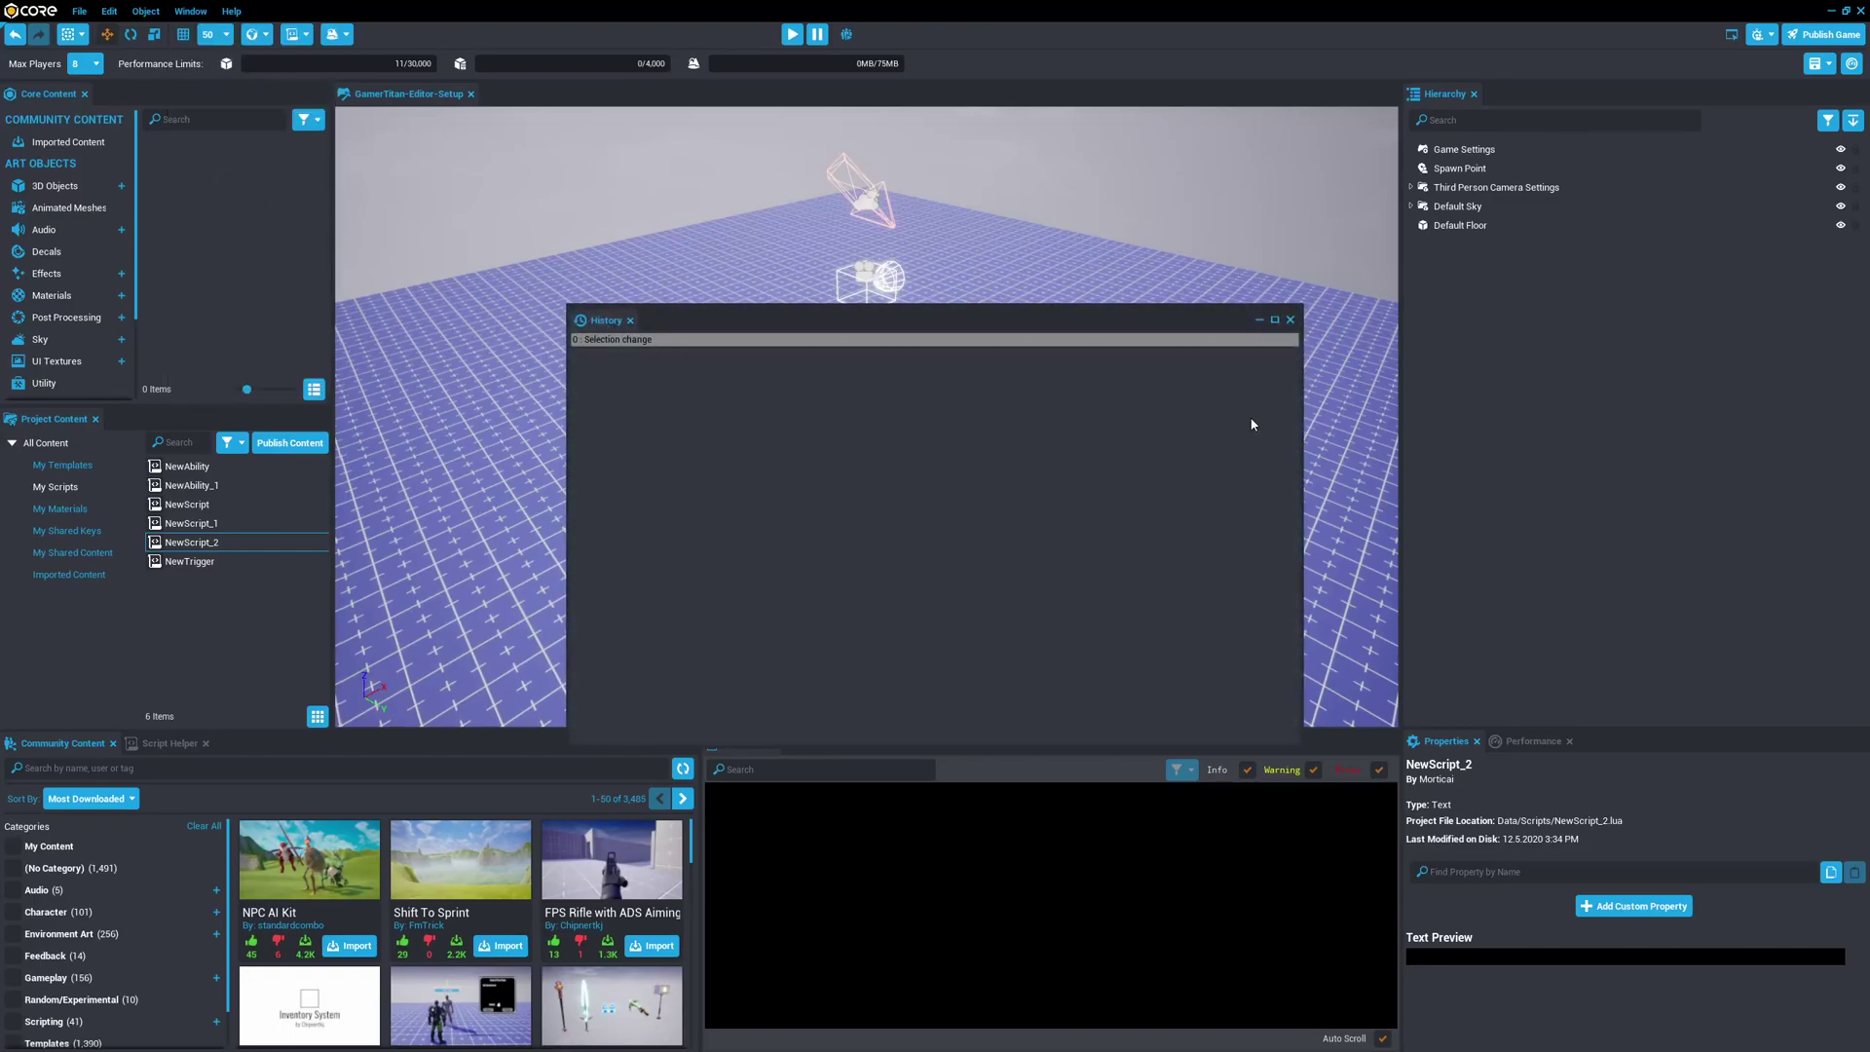
{"action": "left_click_drag", "start_coordinate": [609, 331], "coordinate": [1546, 97]}
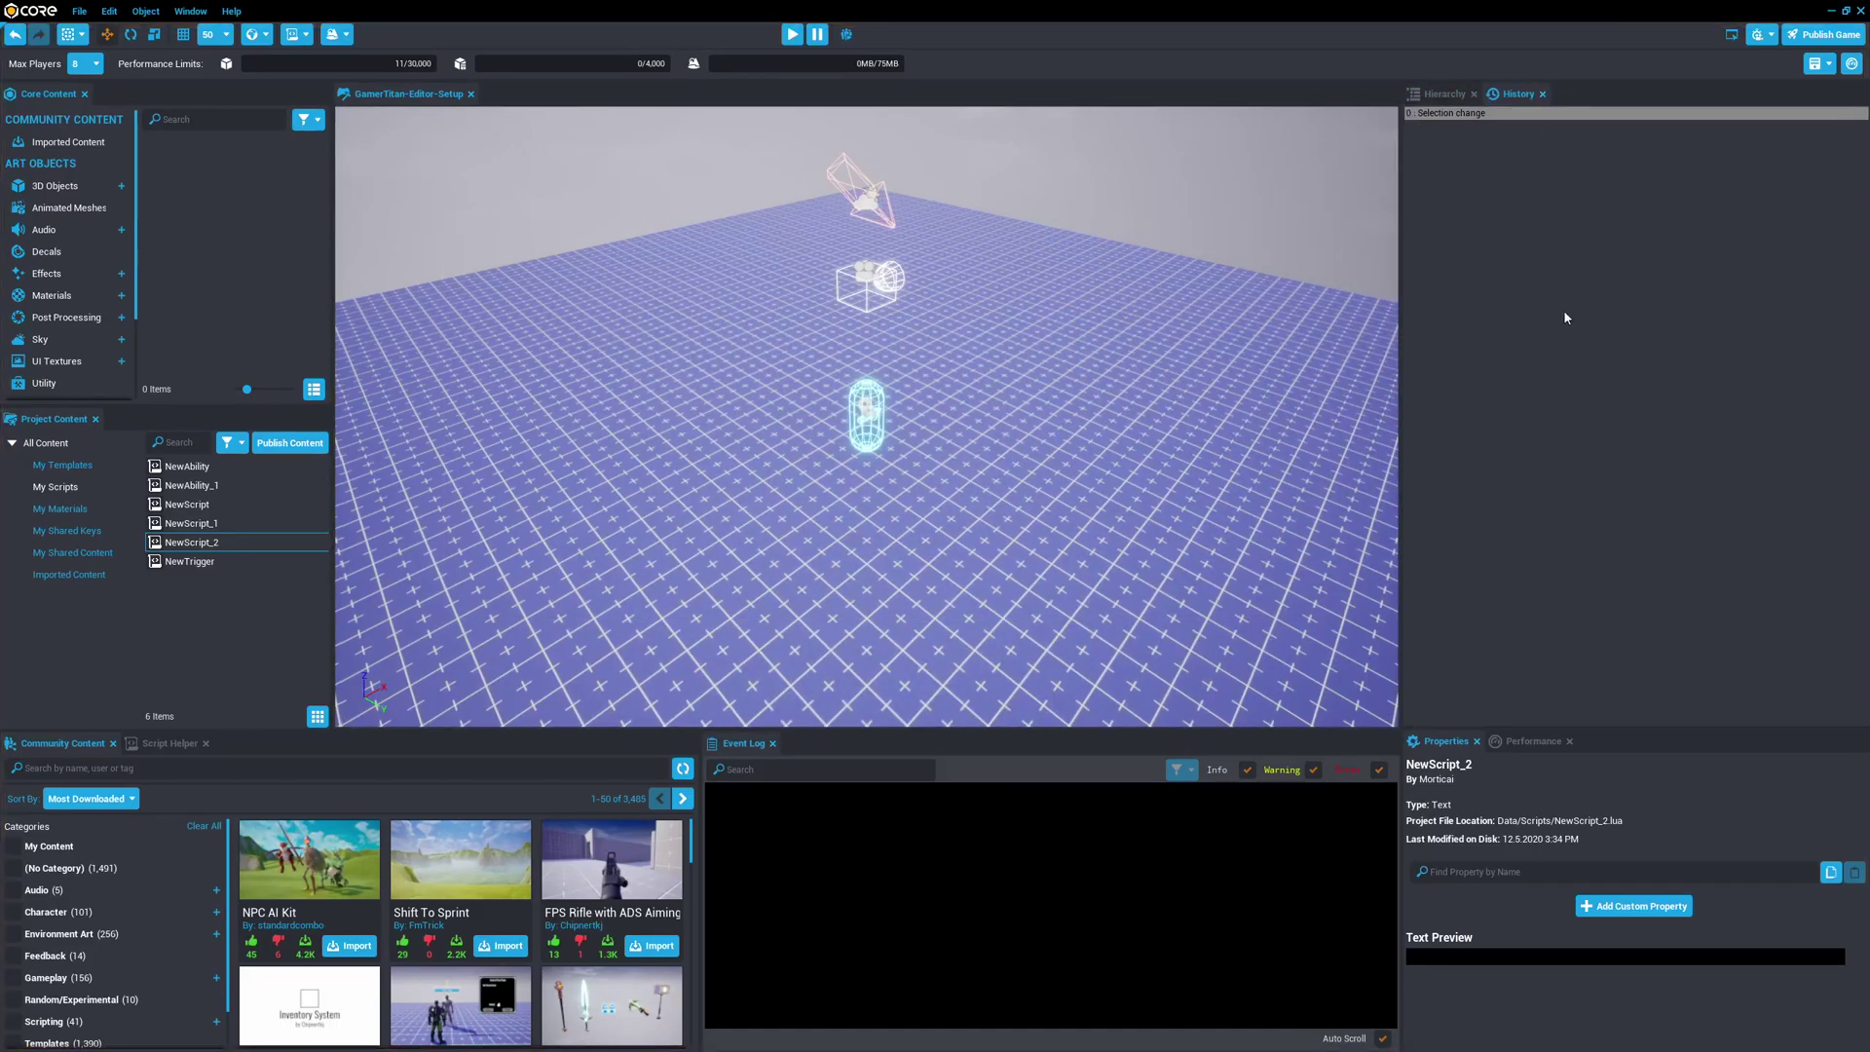
{"action": "left_click", "coordinate": [1444, 94]}
{"action": "left_click", "coordinate": [1514, 97]}
{"action": "left_click", "coordinate": [1447, 94]}
{"action": "left_click", "coordinate": [1478, 231]}
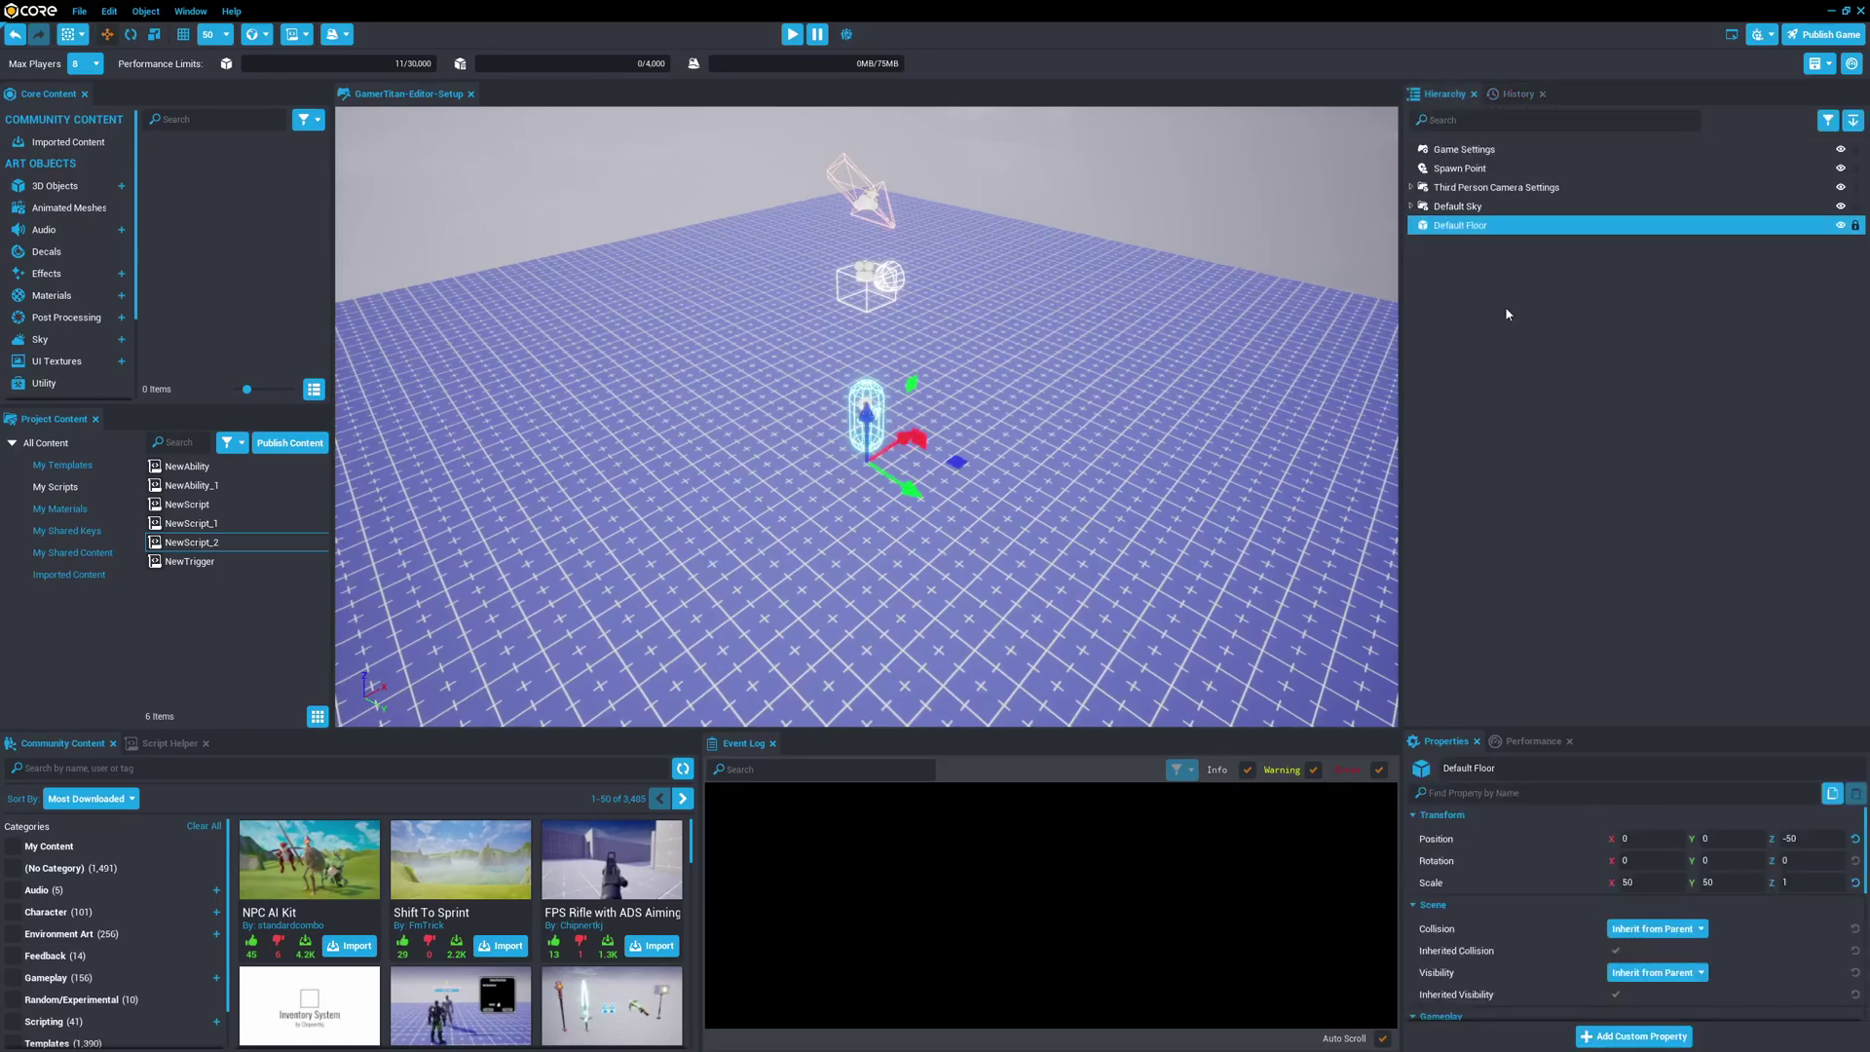
Paste more Default Floor copies and view the History list of PASTE entries.
{"action": "key", "text": "ctrl+w"}
{"action": "key", "text": "ctrl+w"}
{"action": "key", "text": "ctrl+w"}
{"action": "key", "text": "ctrl+w"}
{"action": "key", "text": "ctrl+w"}
{"action": "key", "text": "ctrl+w"}
{"action": "key", "text": "ctrl+w"}
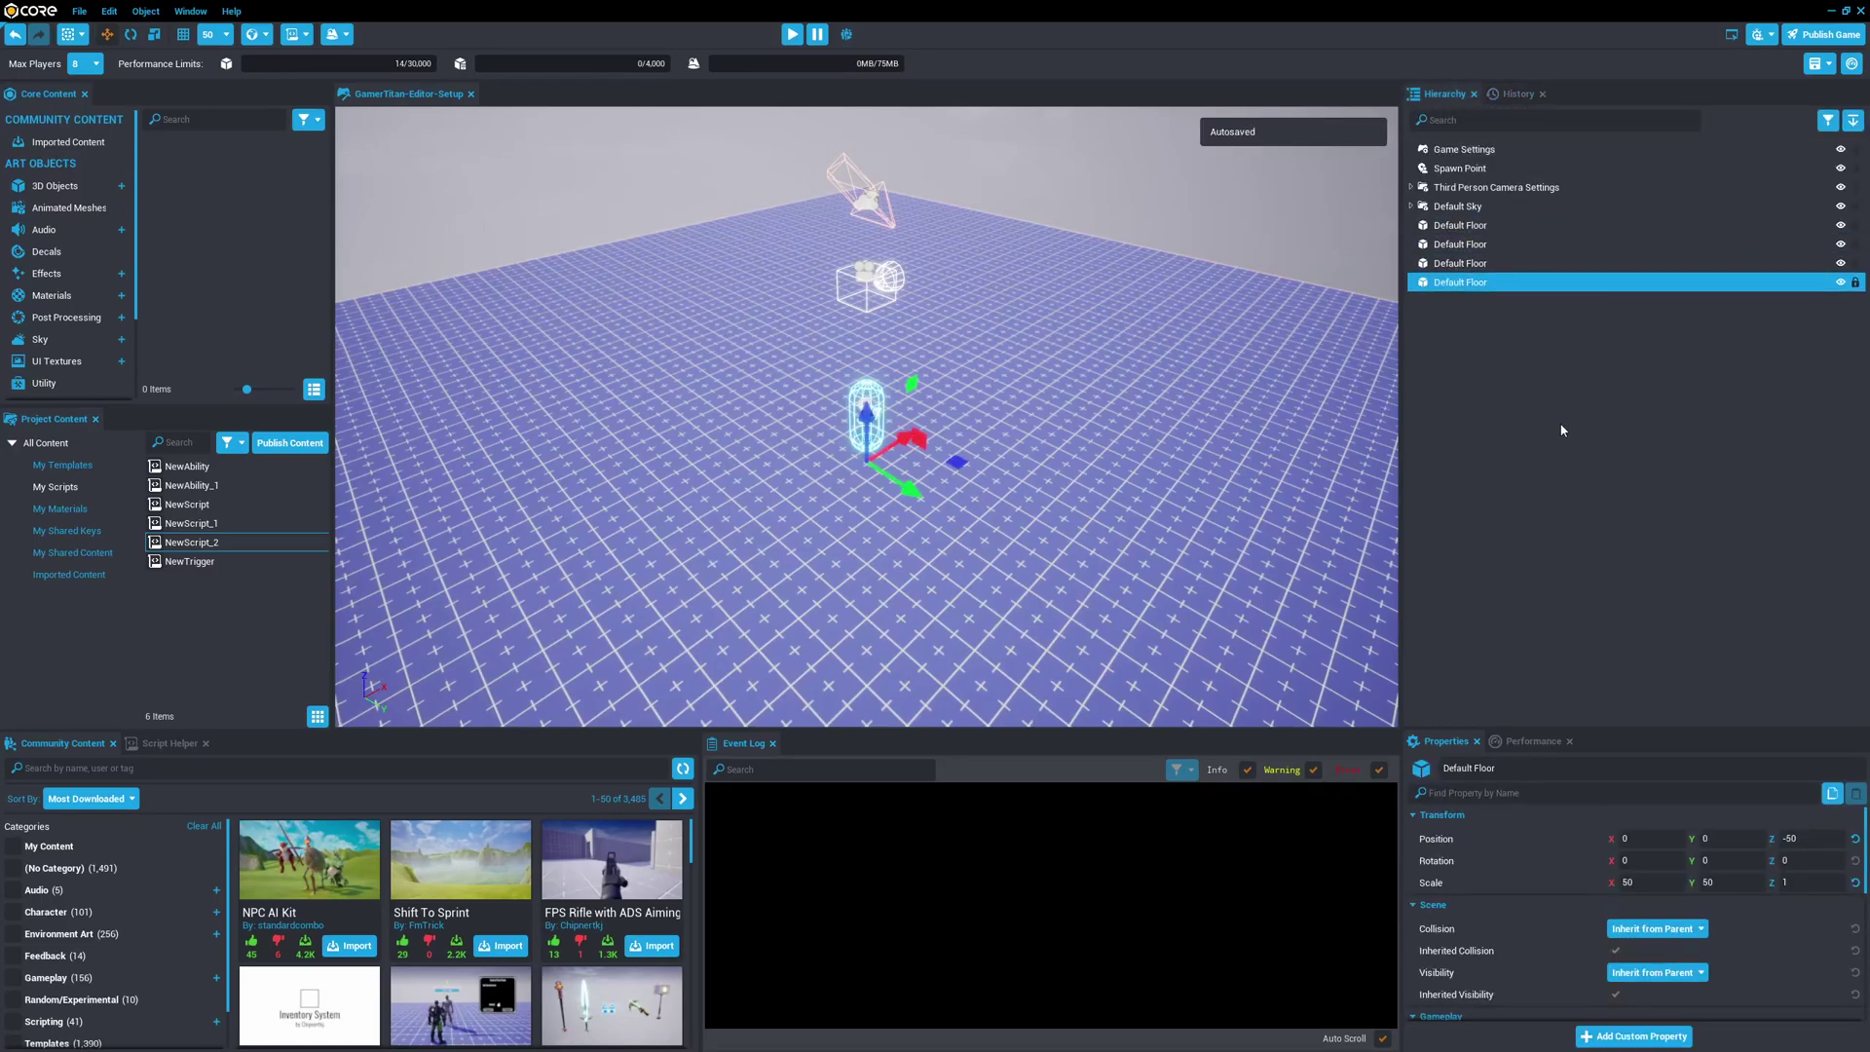
{"action": "left_click", "coordinate": [1511, 93]}
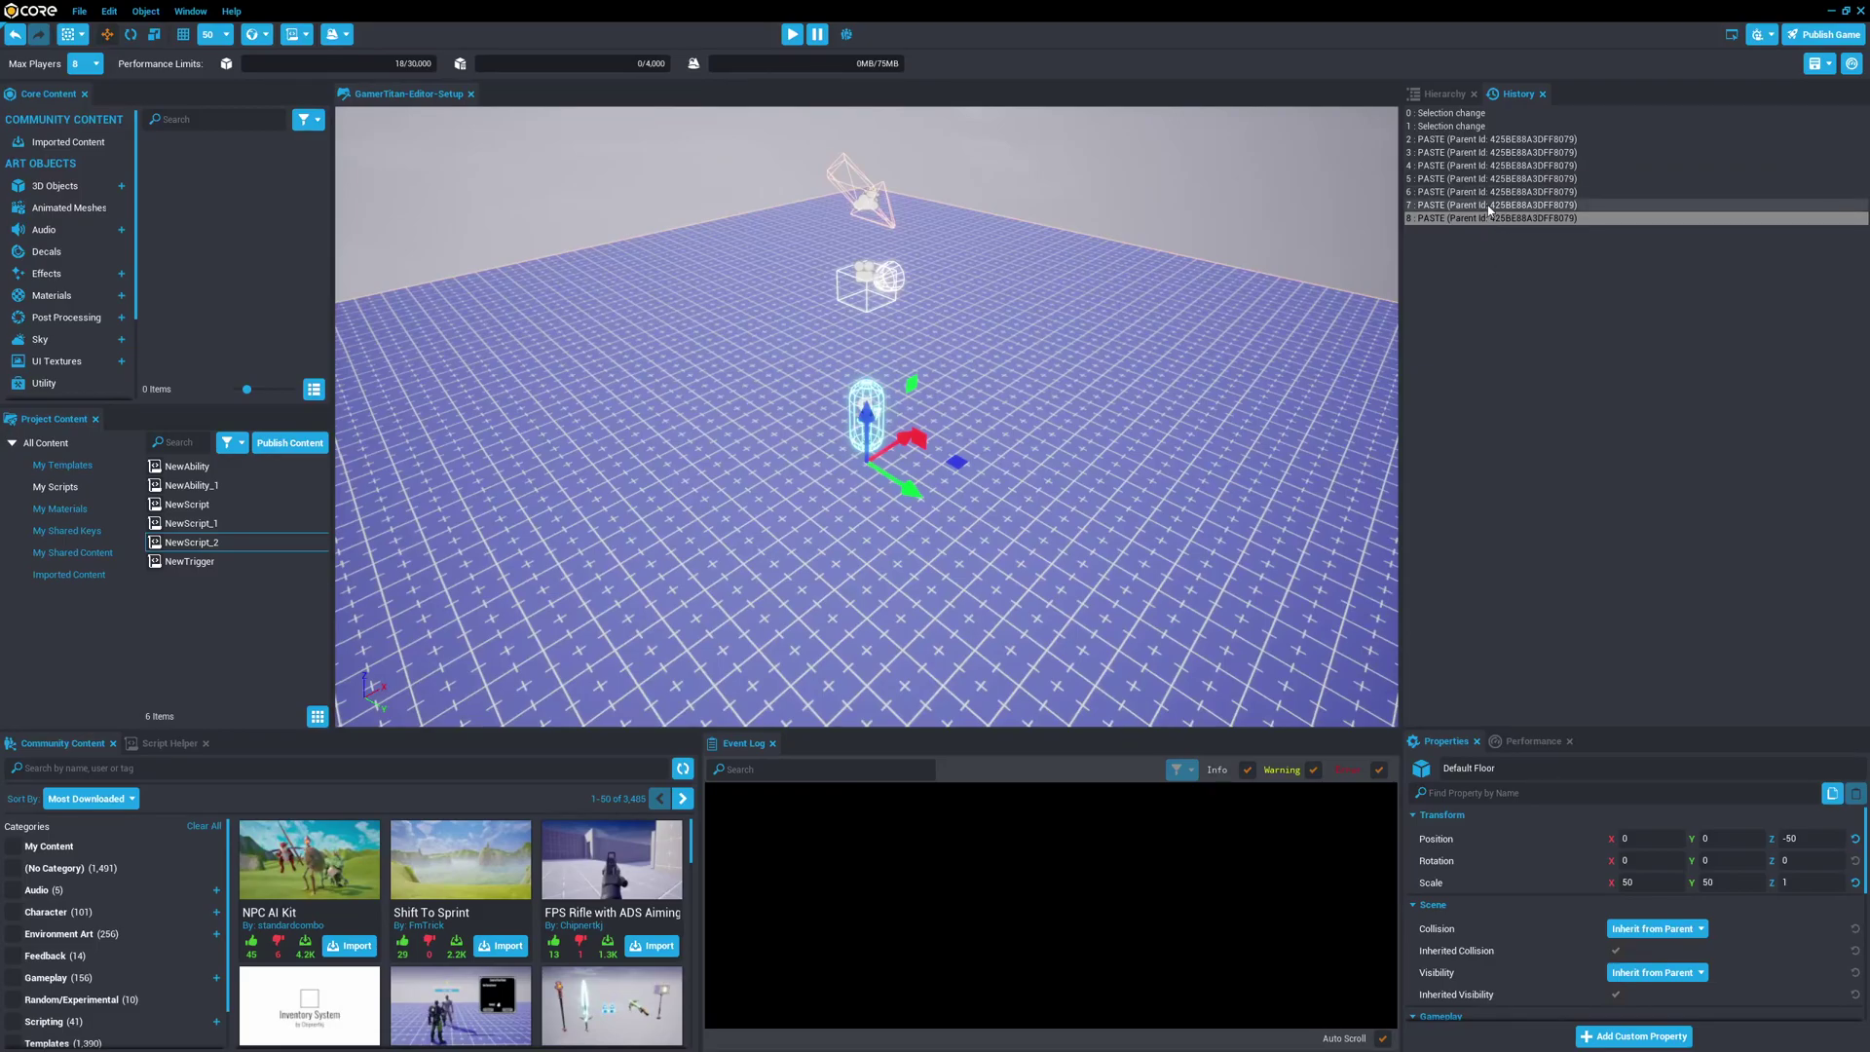
Revert to an early History entry, leaving a single Default Floor in the Hierarchy.
{"action": "left_click", "coordinate": [1437, 97]}
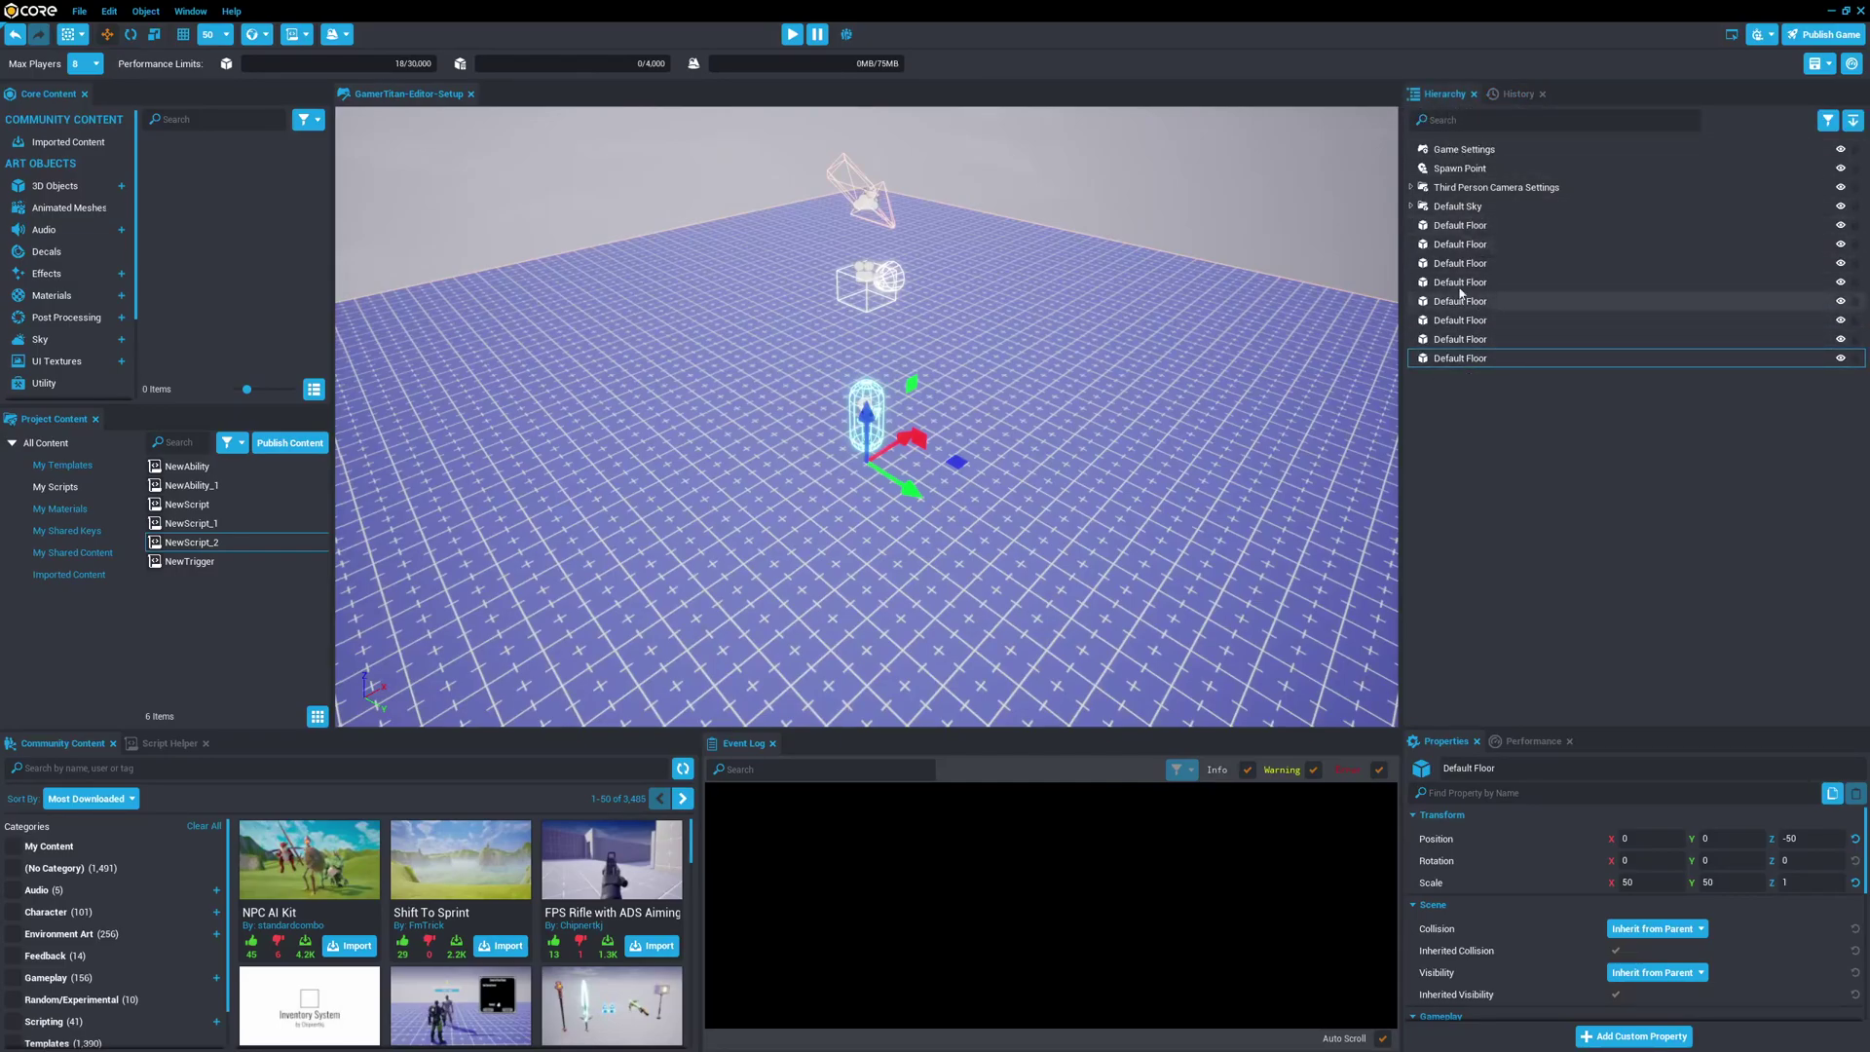
{"action": "left_click", "coordinate": [1514, 94]}
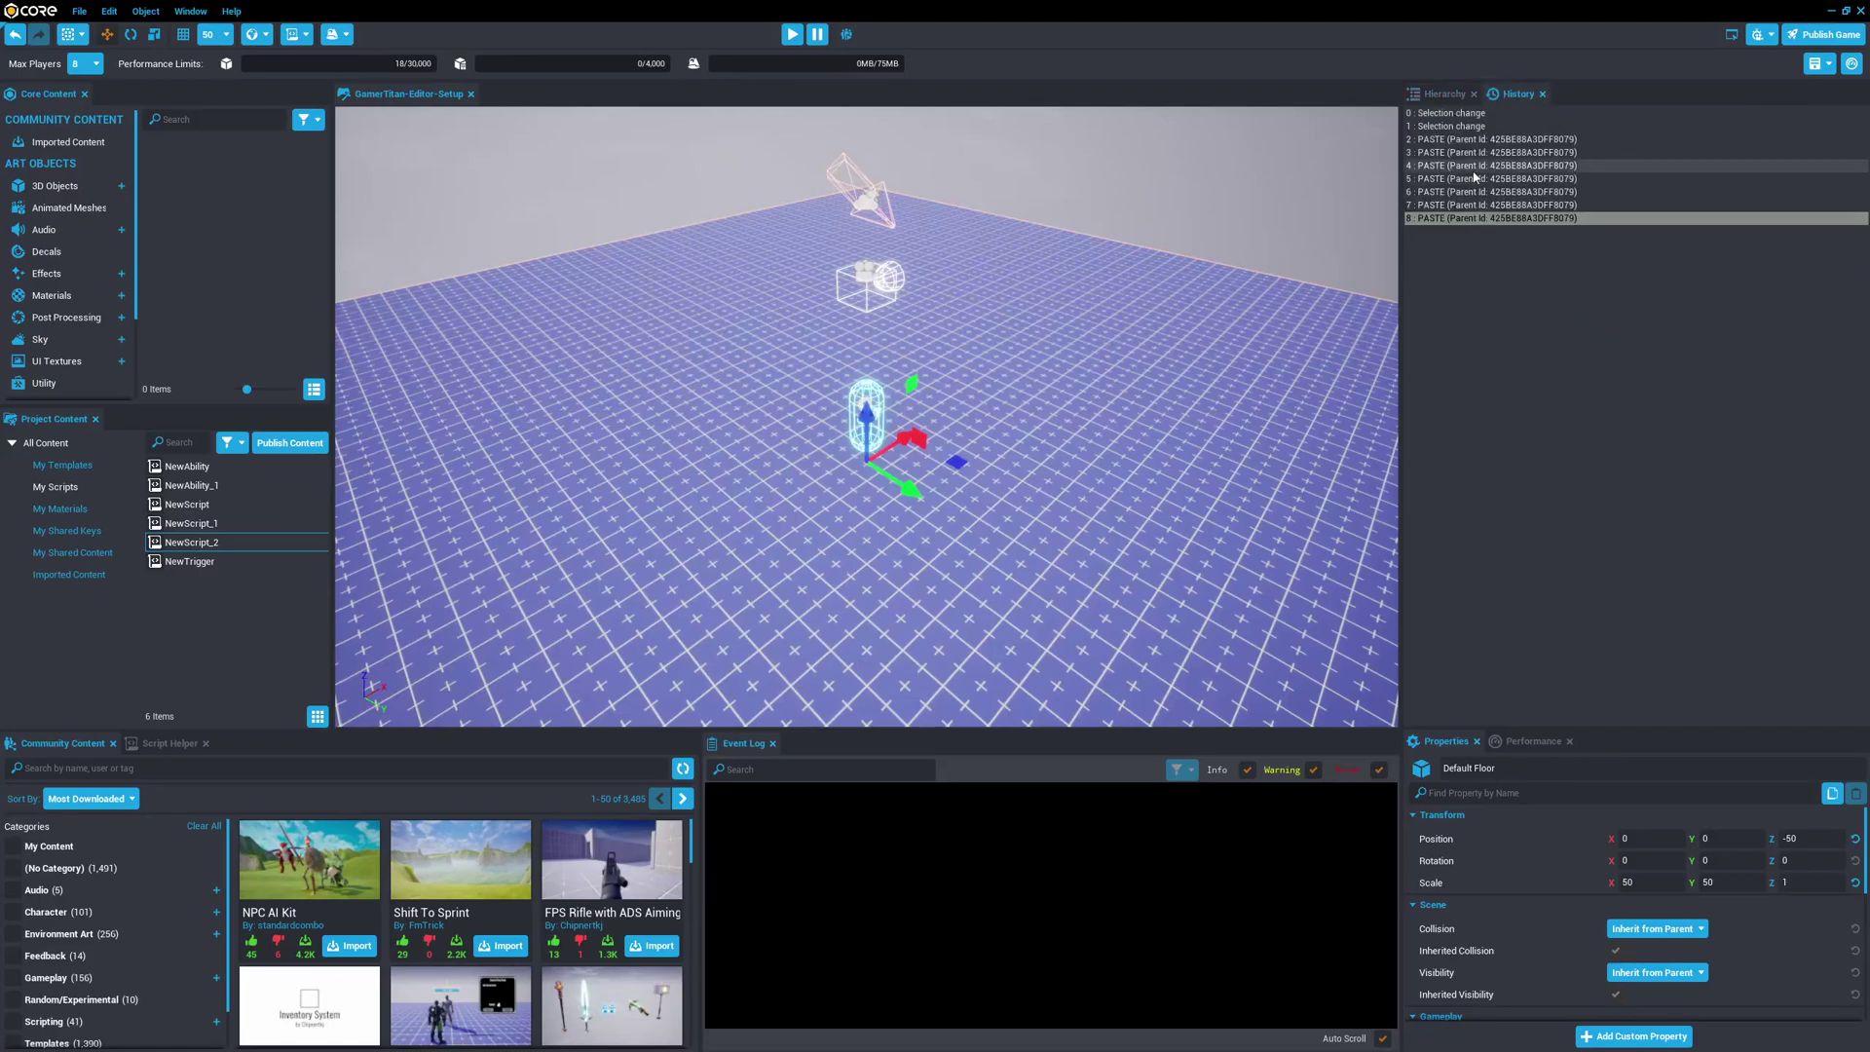
{"action": "left_click", "coordinate": [1454, 141]}
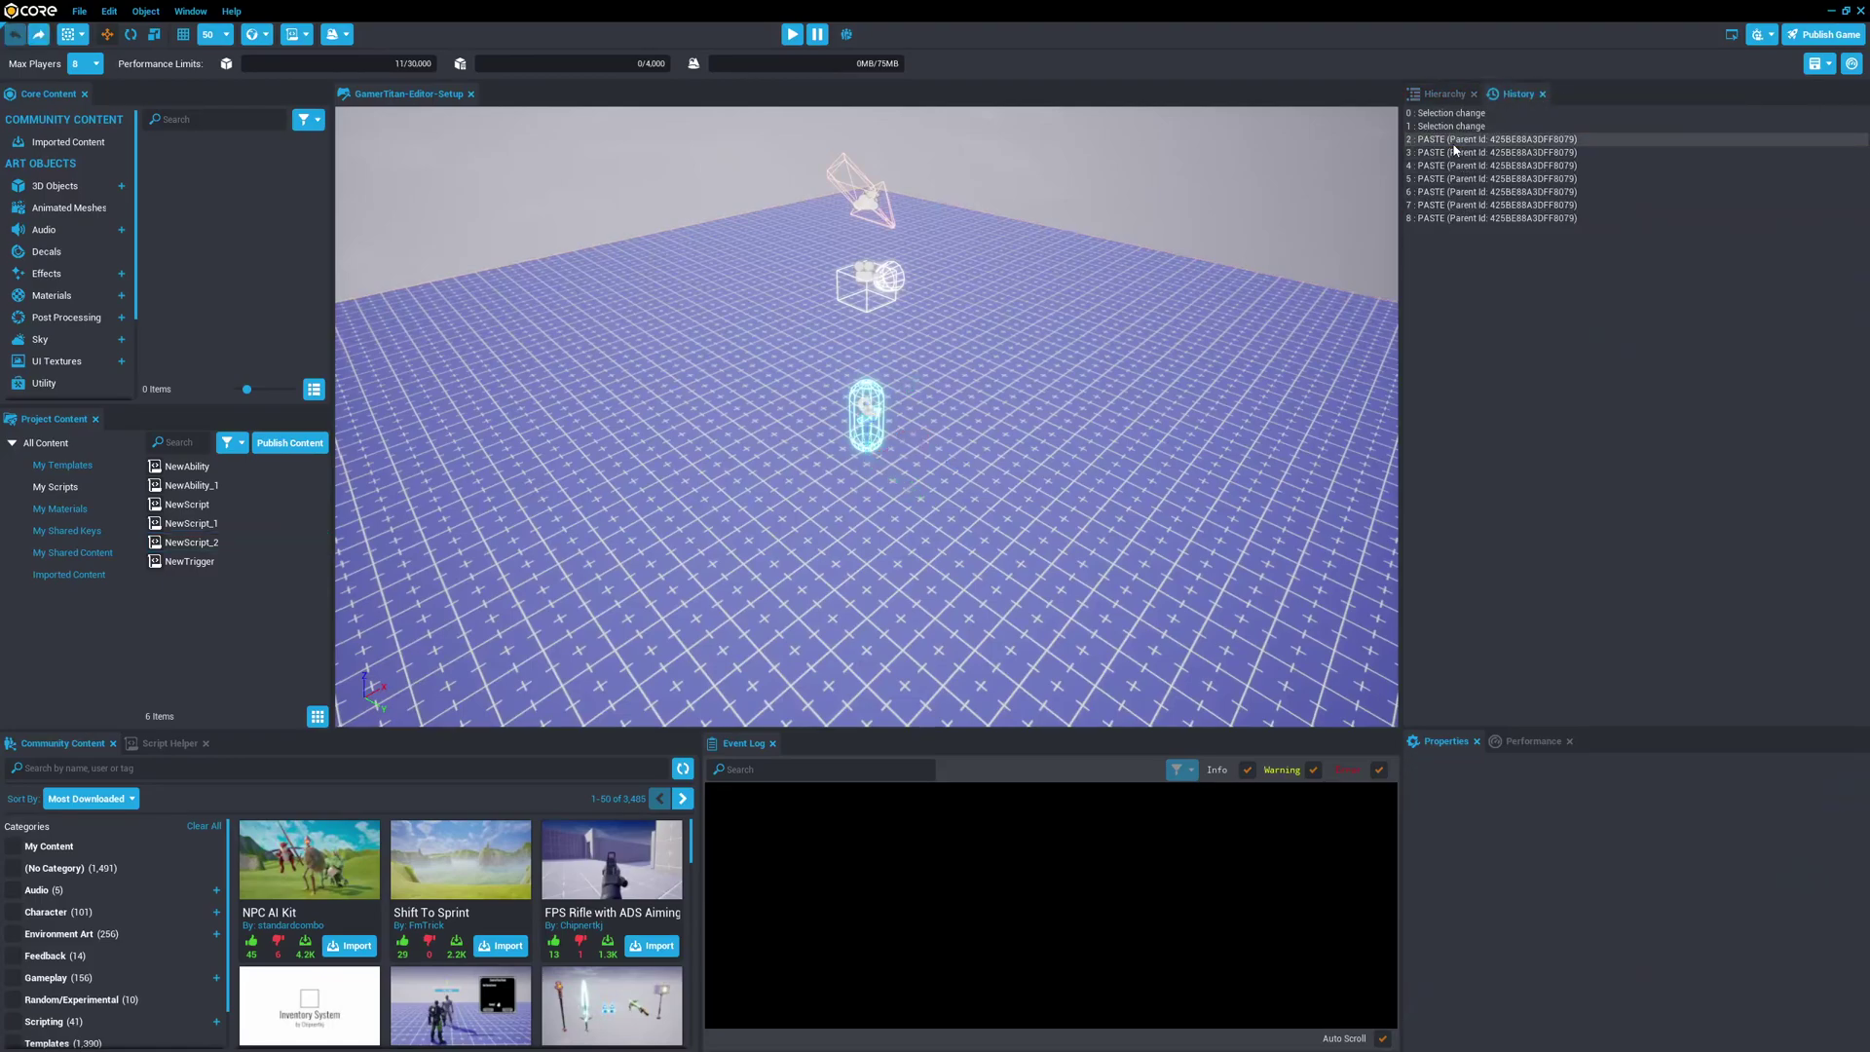
{"action": "left_click", "coordinate": [1451, 93]}
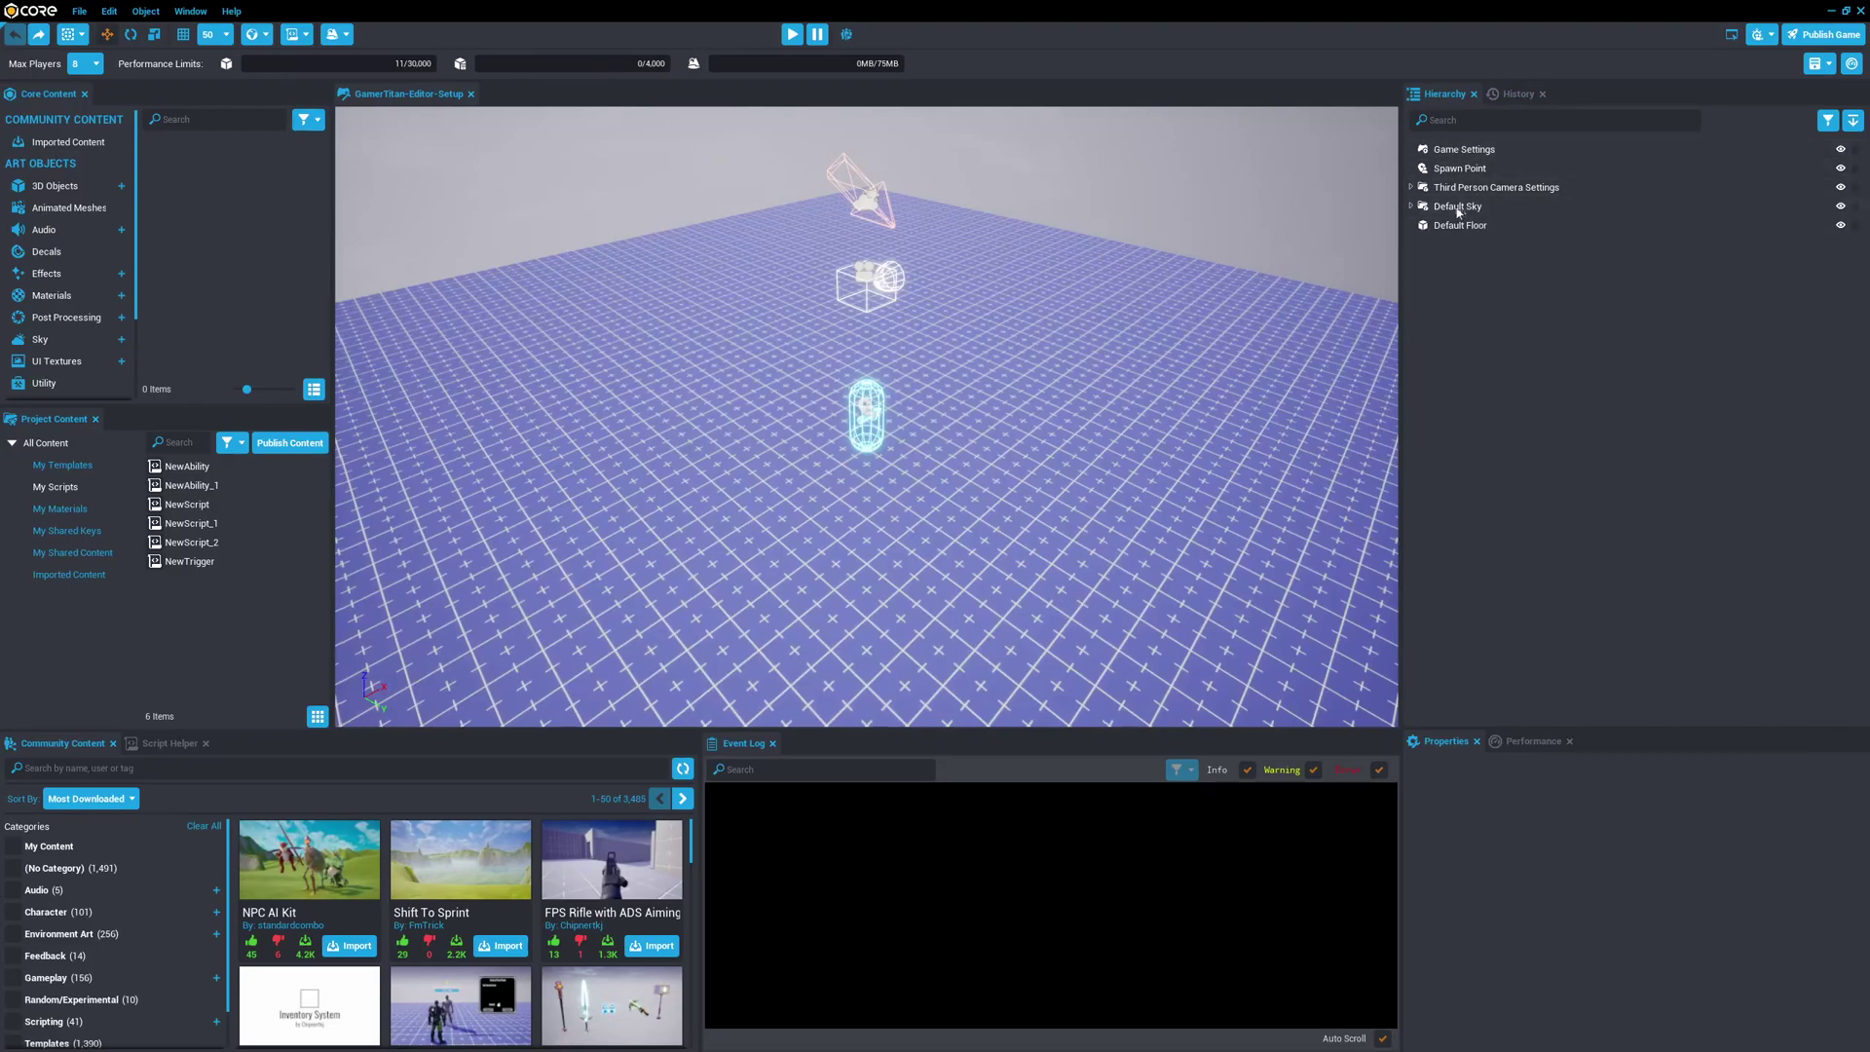
{"action": "left_click", "coordinate": [1516, 95]}
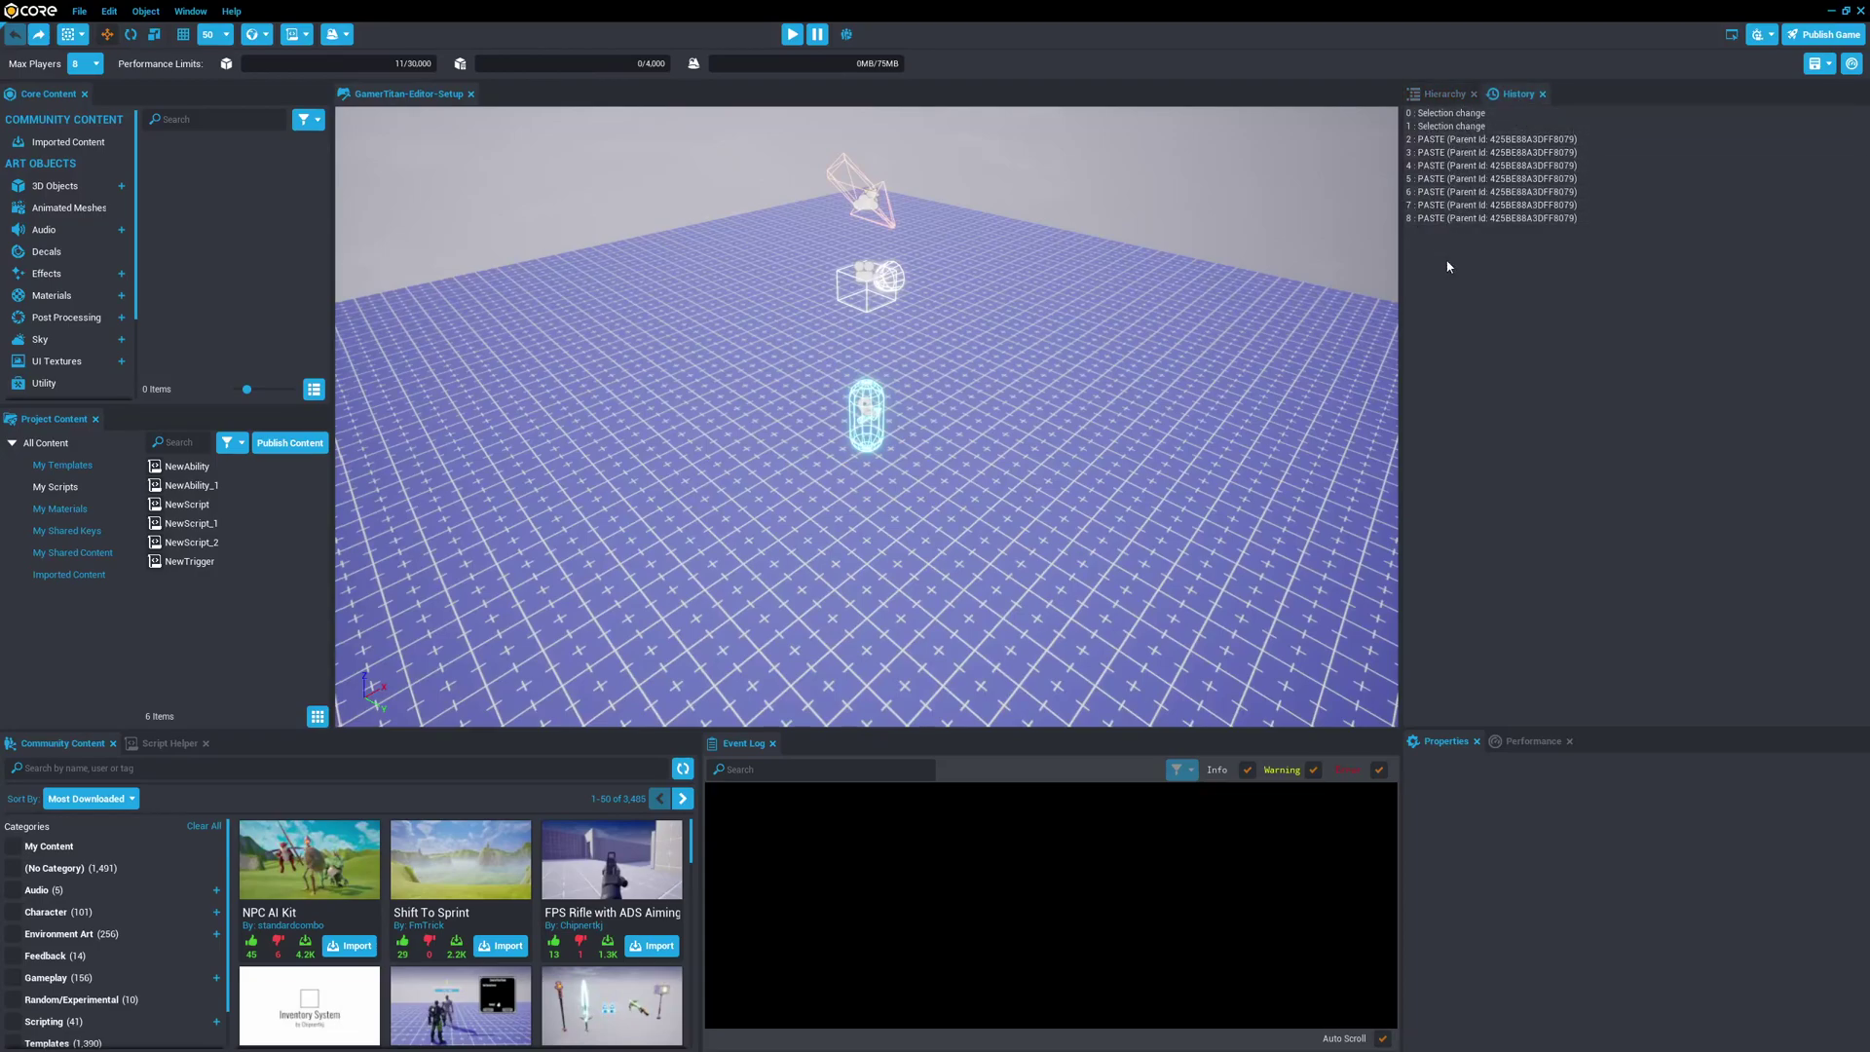
{"action": "left_click", "coordinate": [1474, 153]}
{"action": "left_click", "coordinate": [1444, 93]}
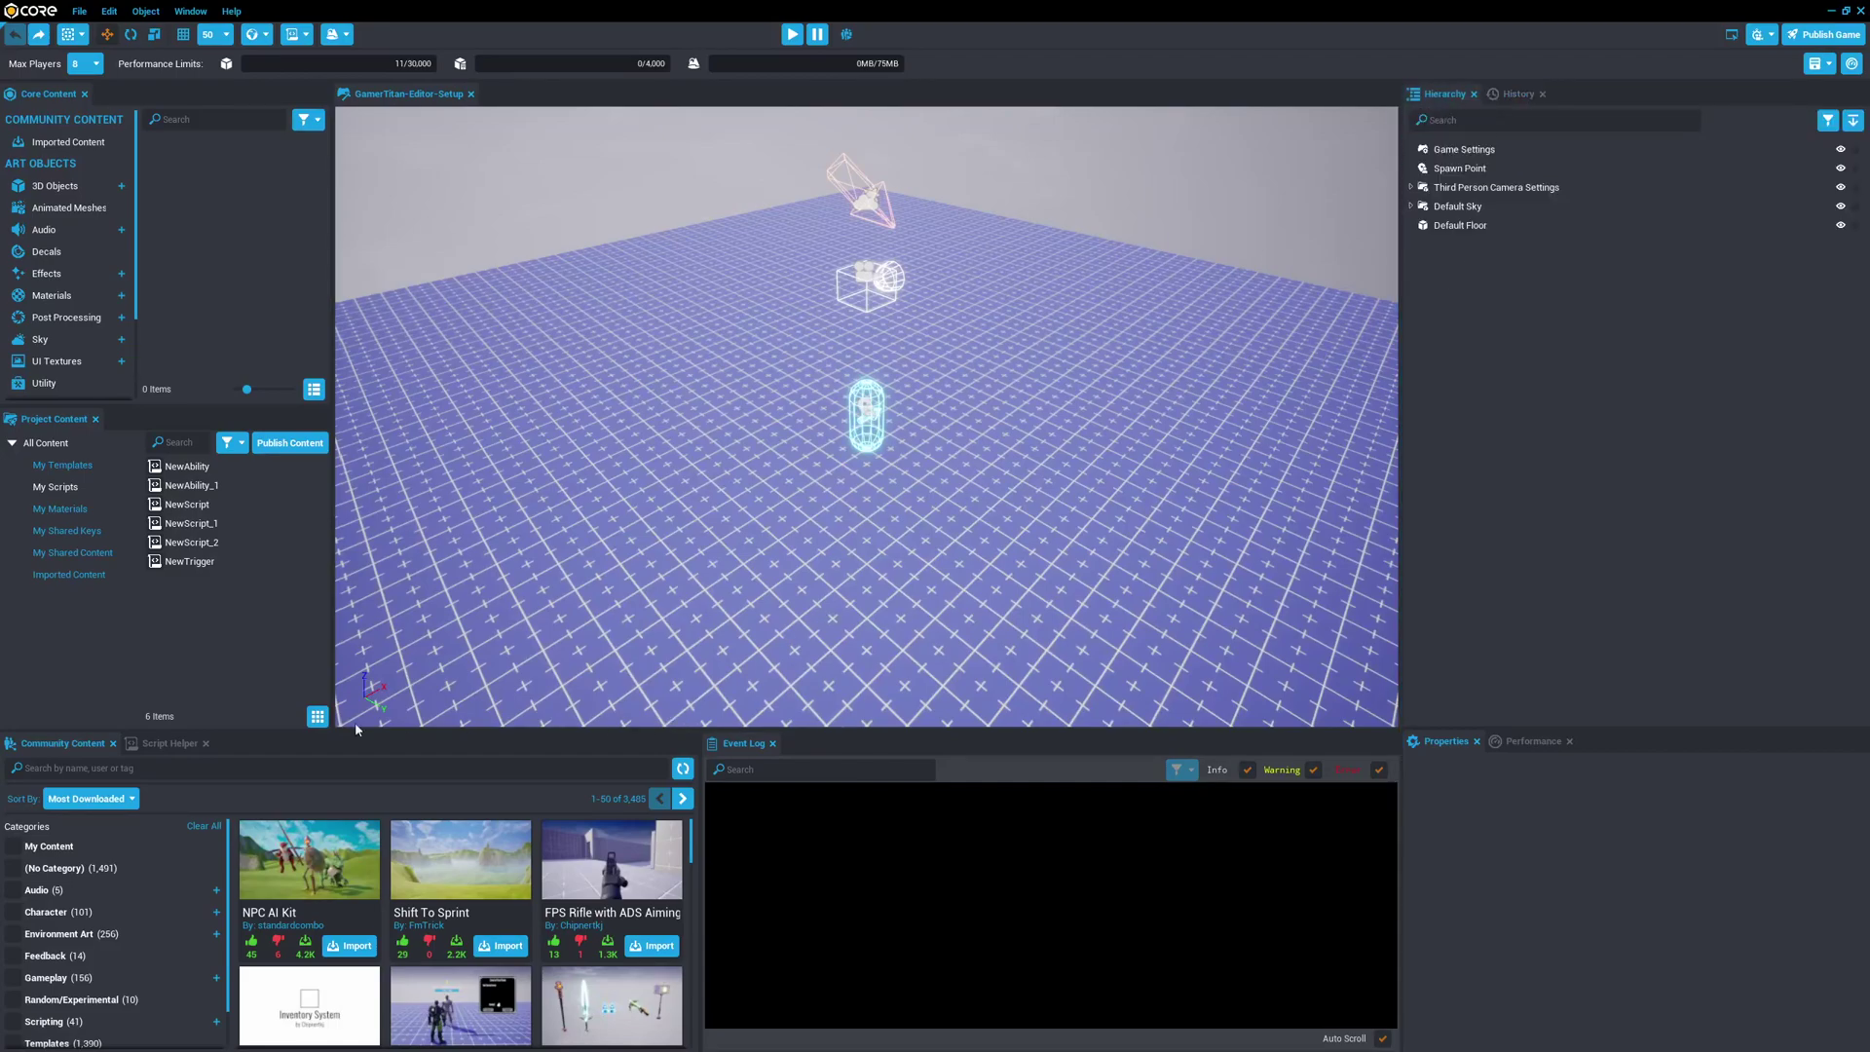
Show the Script Helper's Player API reference and open the Window menu's panel list.
{"action": "left_click", "coordinate": [163, 740]}
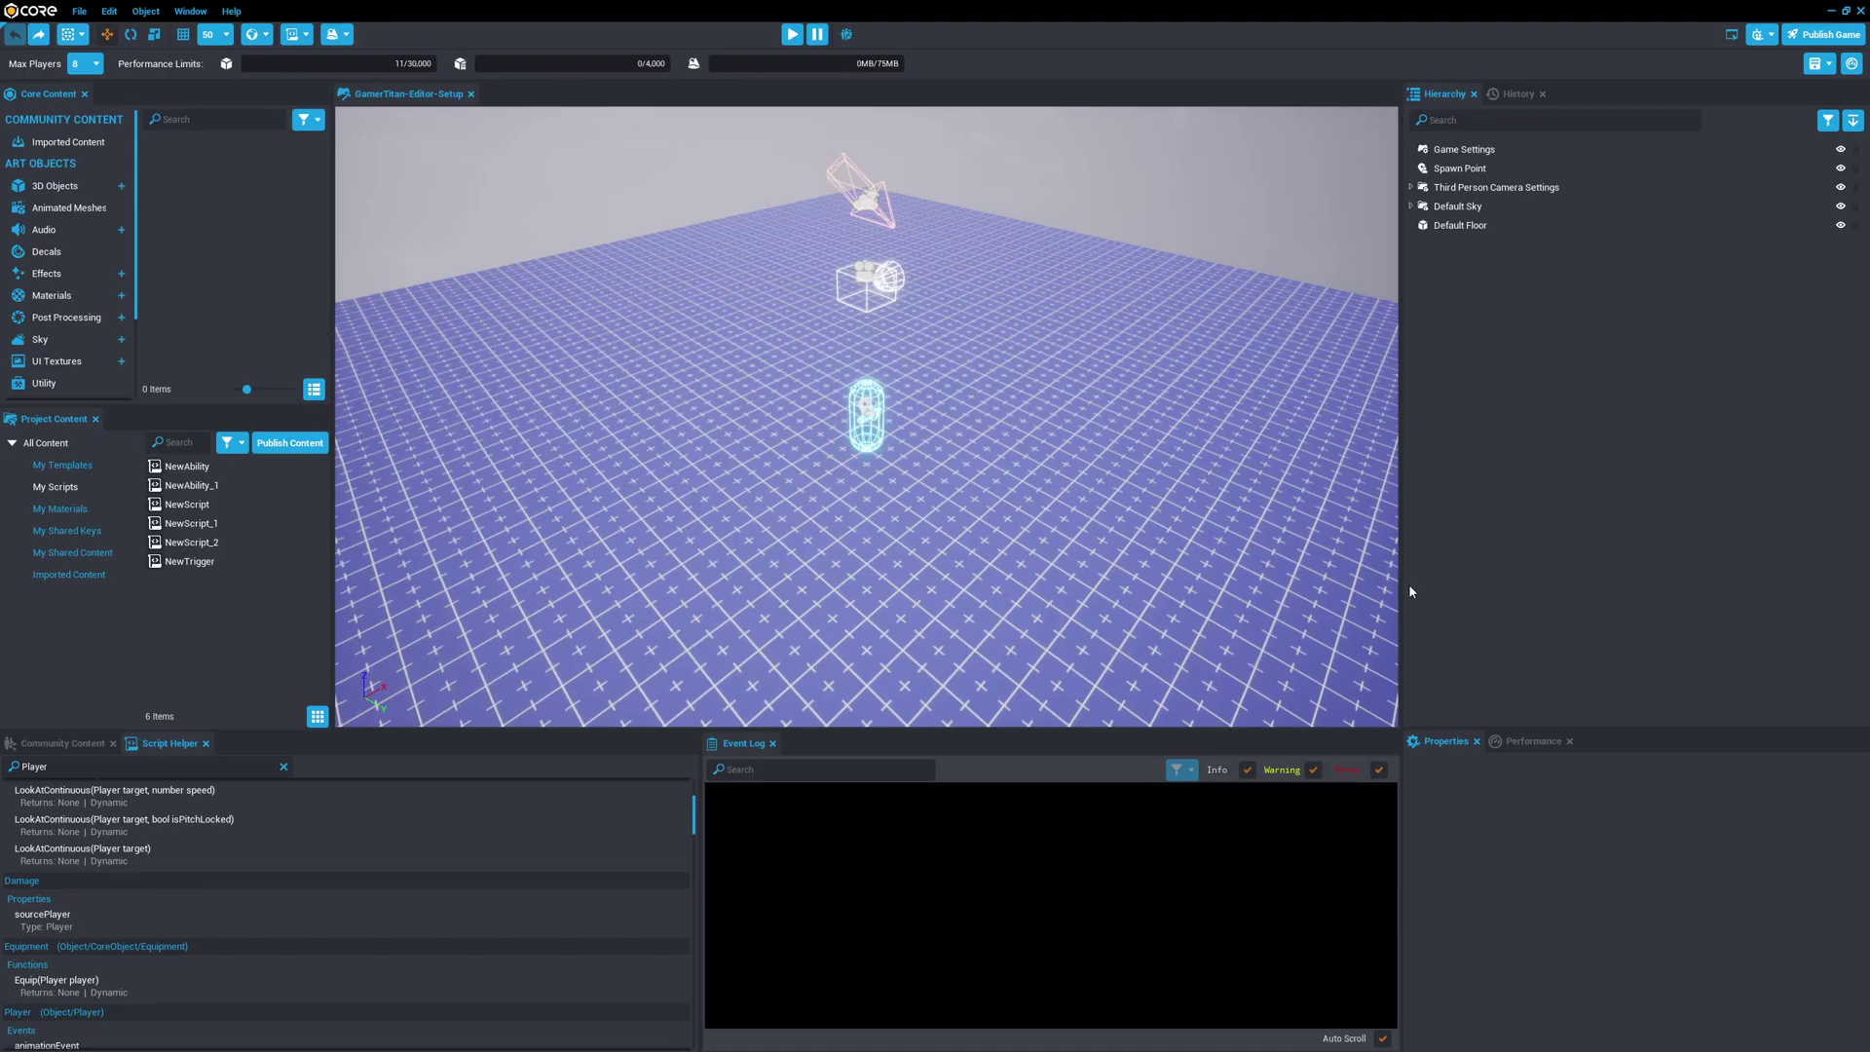
{"action": "left_click", "coordinate": [189, 10]}
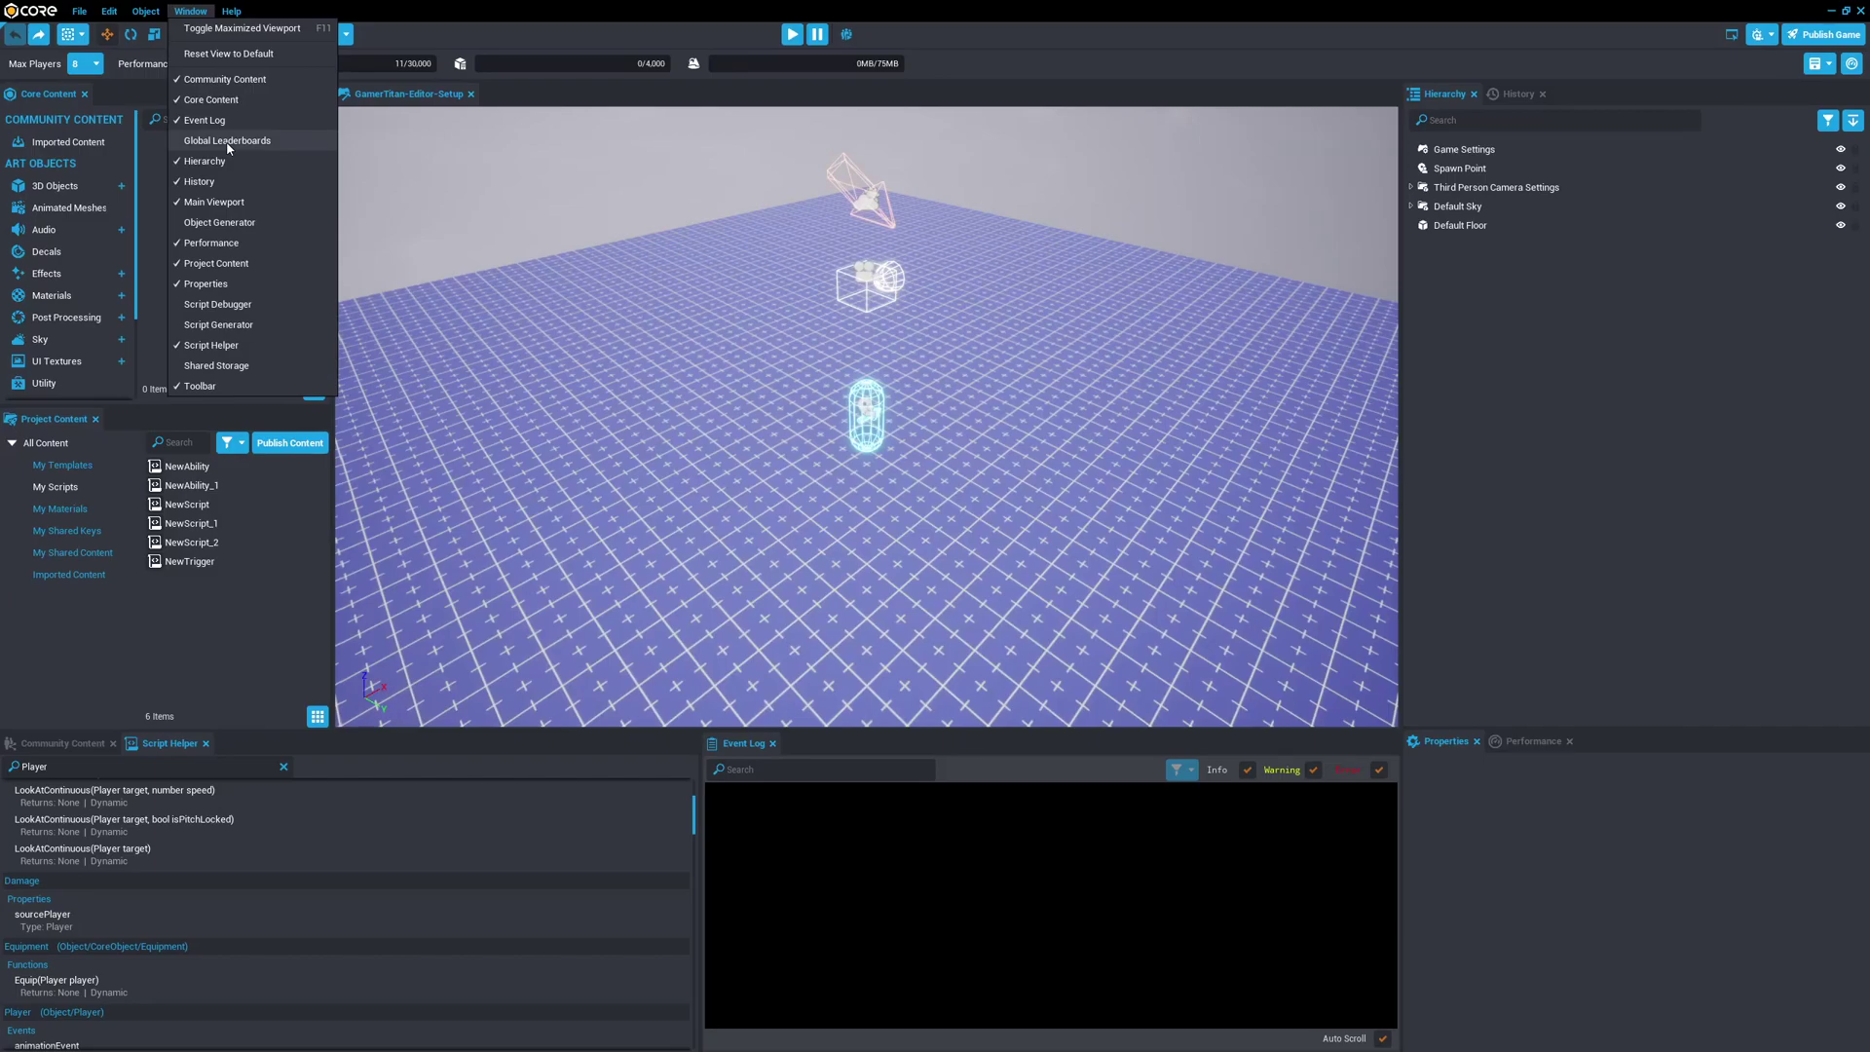
{"action": "left_click", "coordinate": [240, 226]}
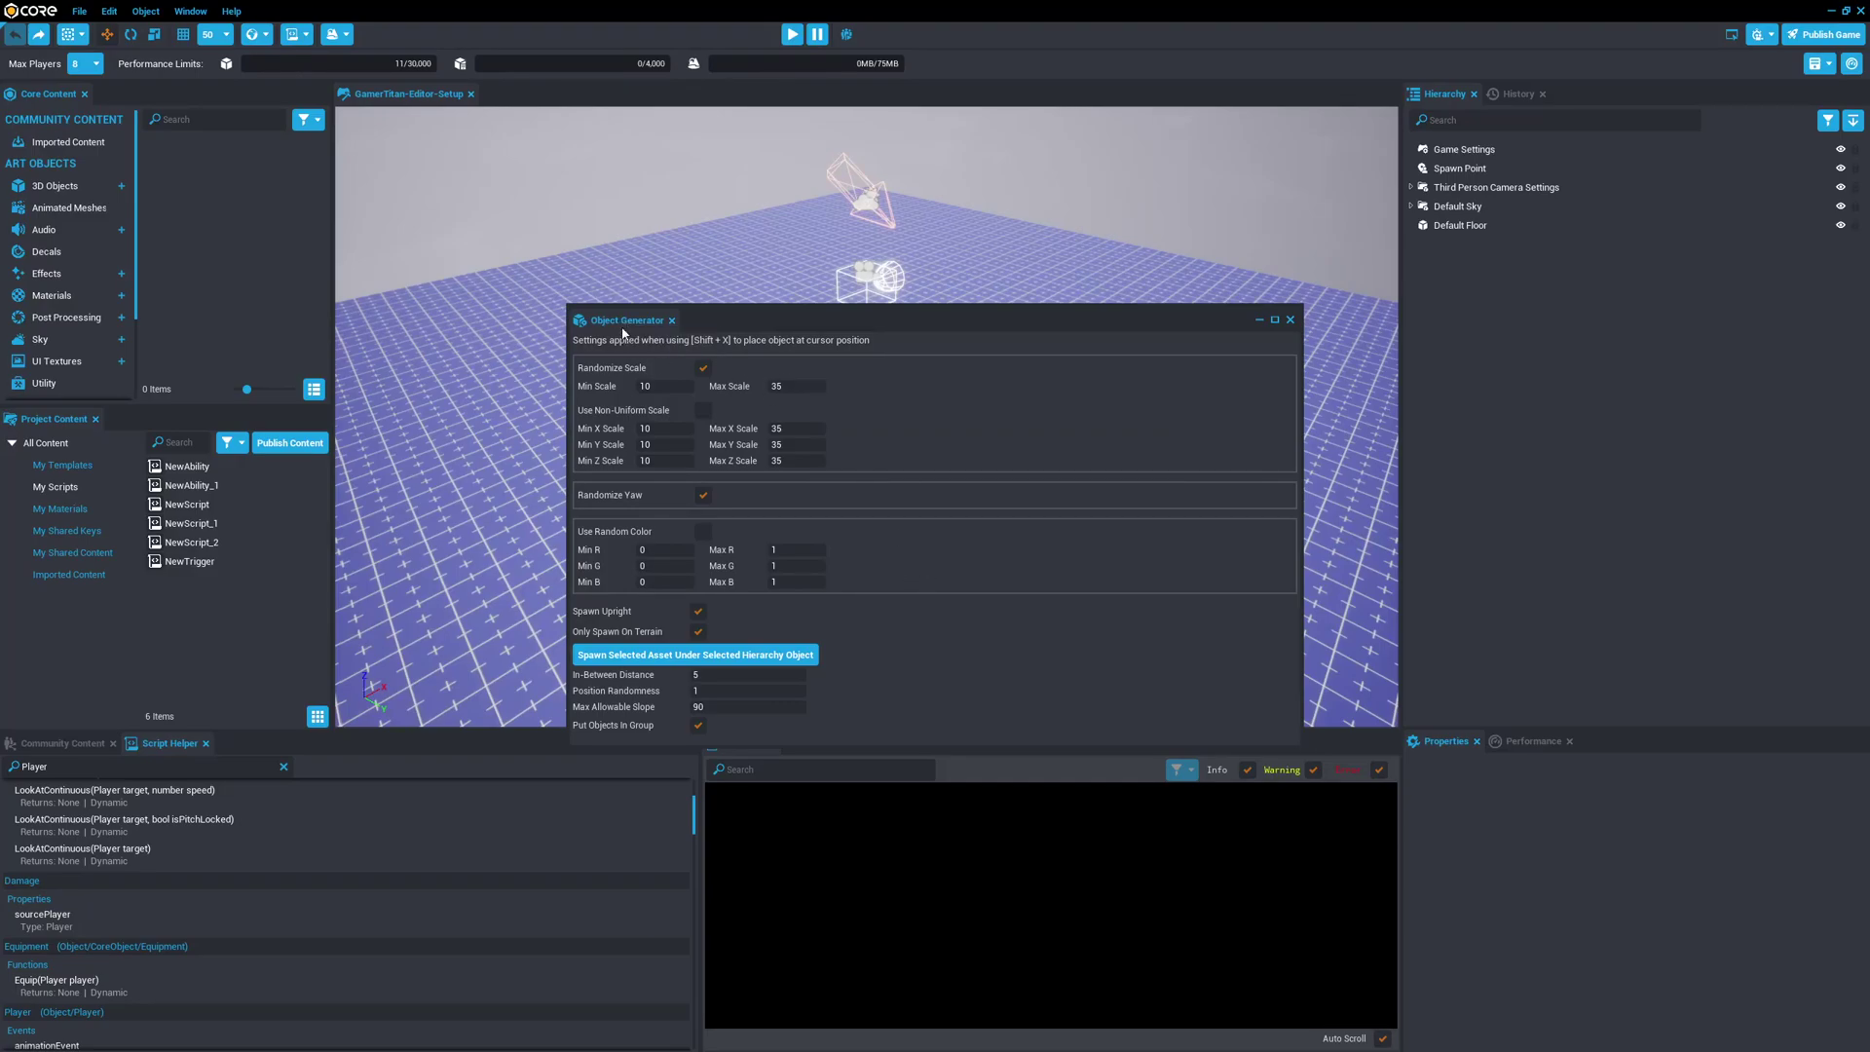
{"action": "mouse_move", "coordinate": [620, 324]}
{"action": "left_mouse_down"}
{"action": "mouse_move", "coordinate": [871, 554]}
{"action": "mouse_move", "coordinate": [861, 521]}
{"action": "mouse_move", "coordinate": [635, 354]}
{"action": "left_mouse_up"}
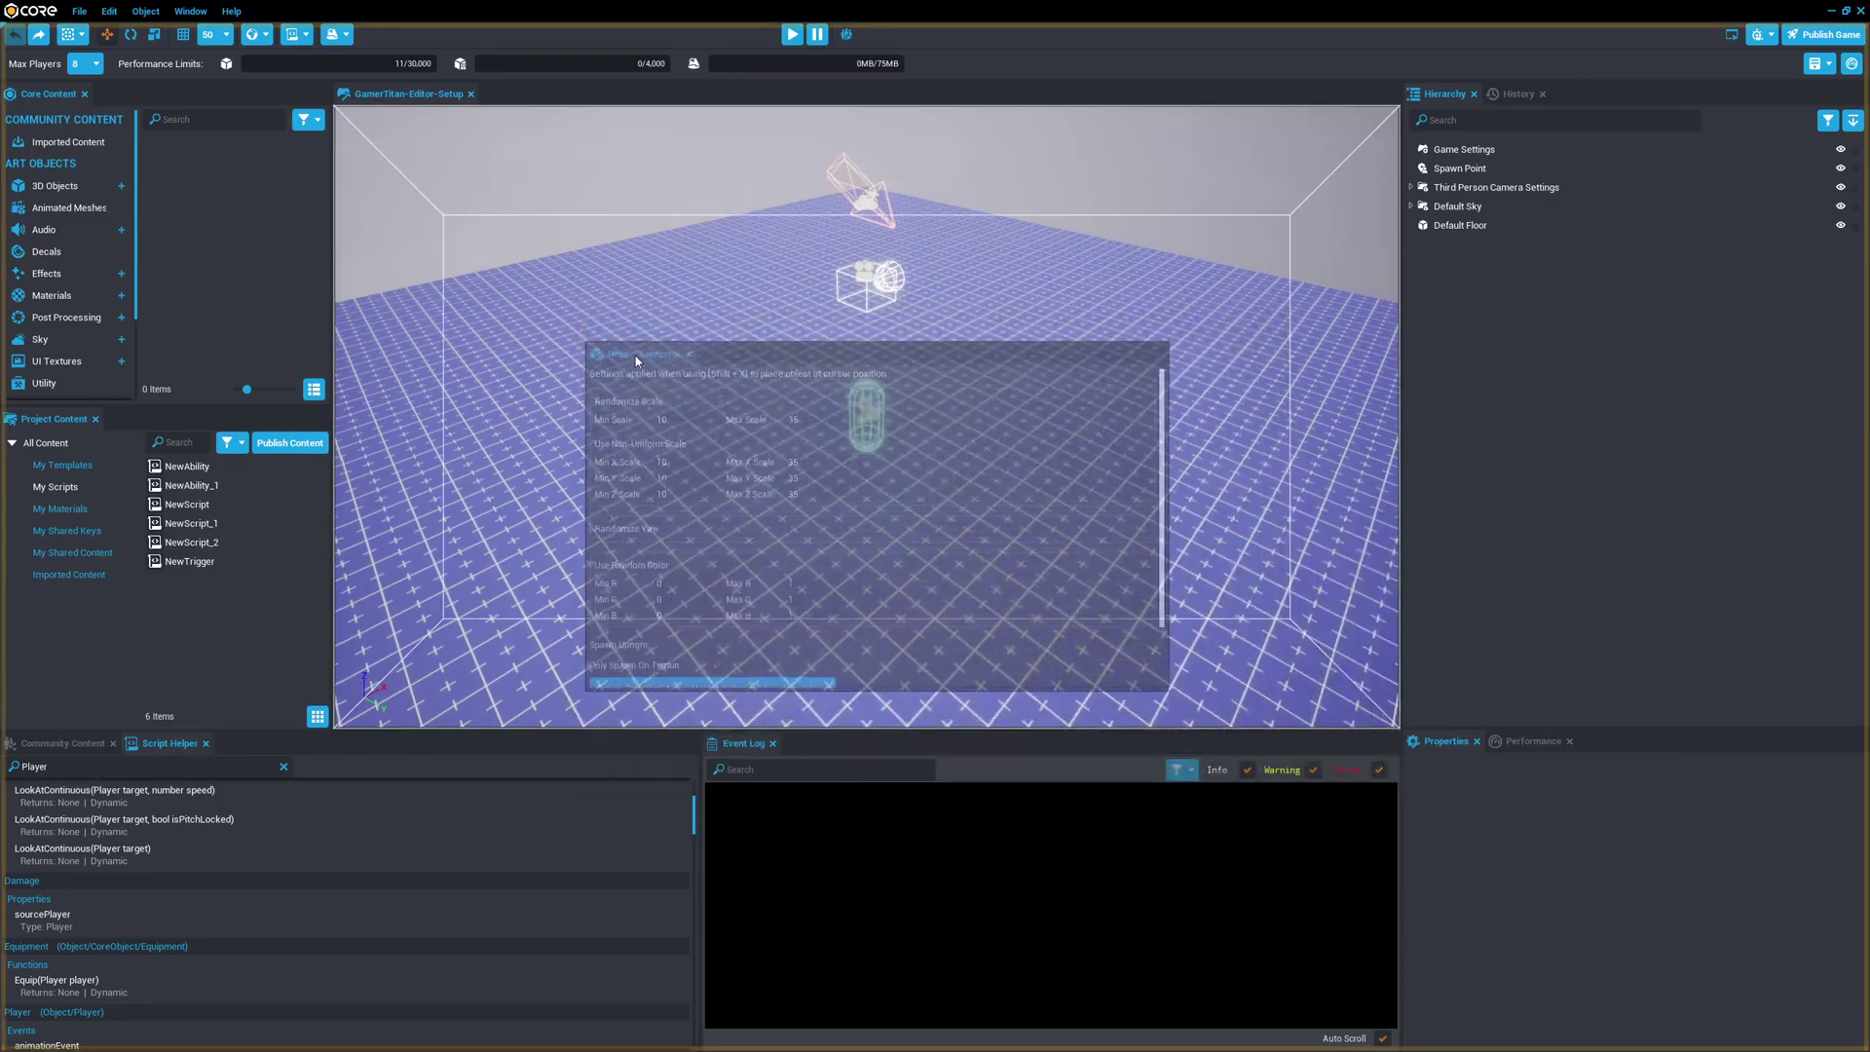
{"action": "left_click", "coordinate": [1158, 348]}
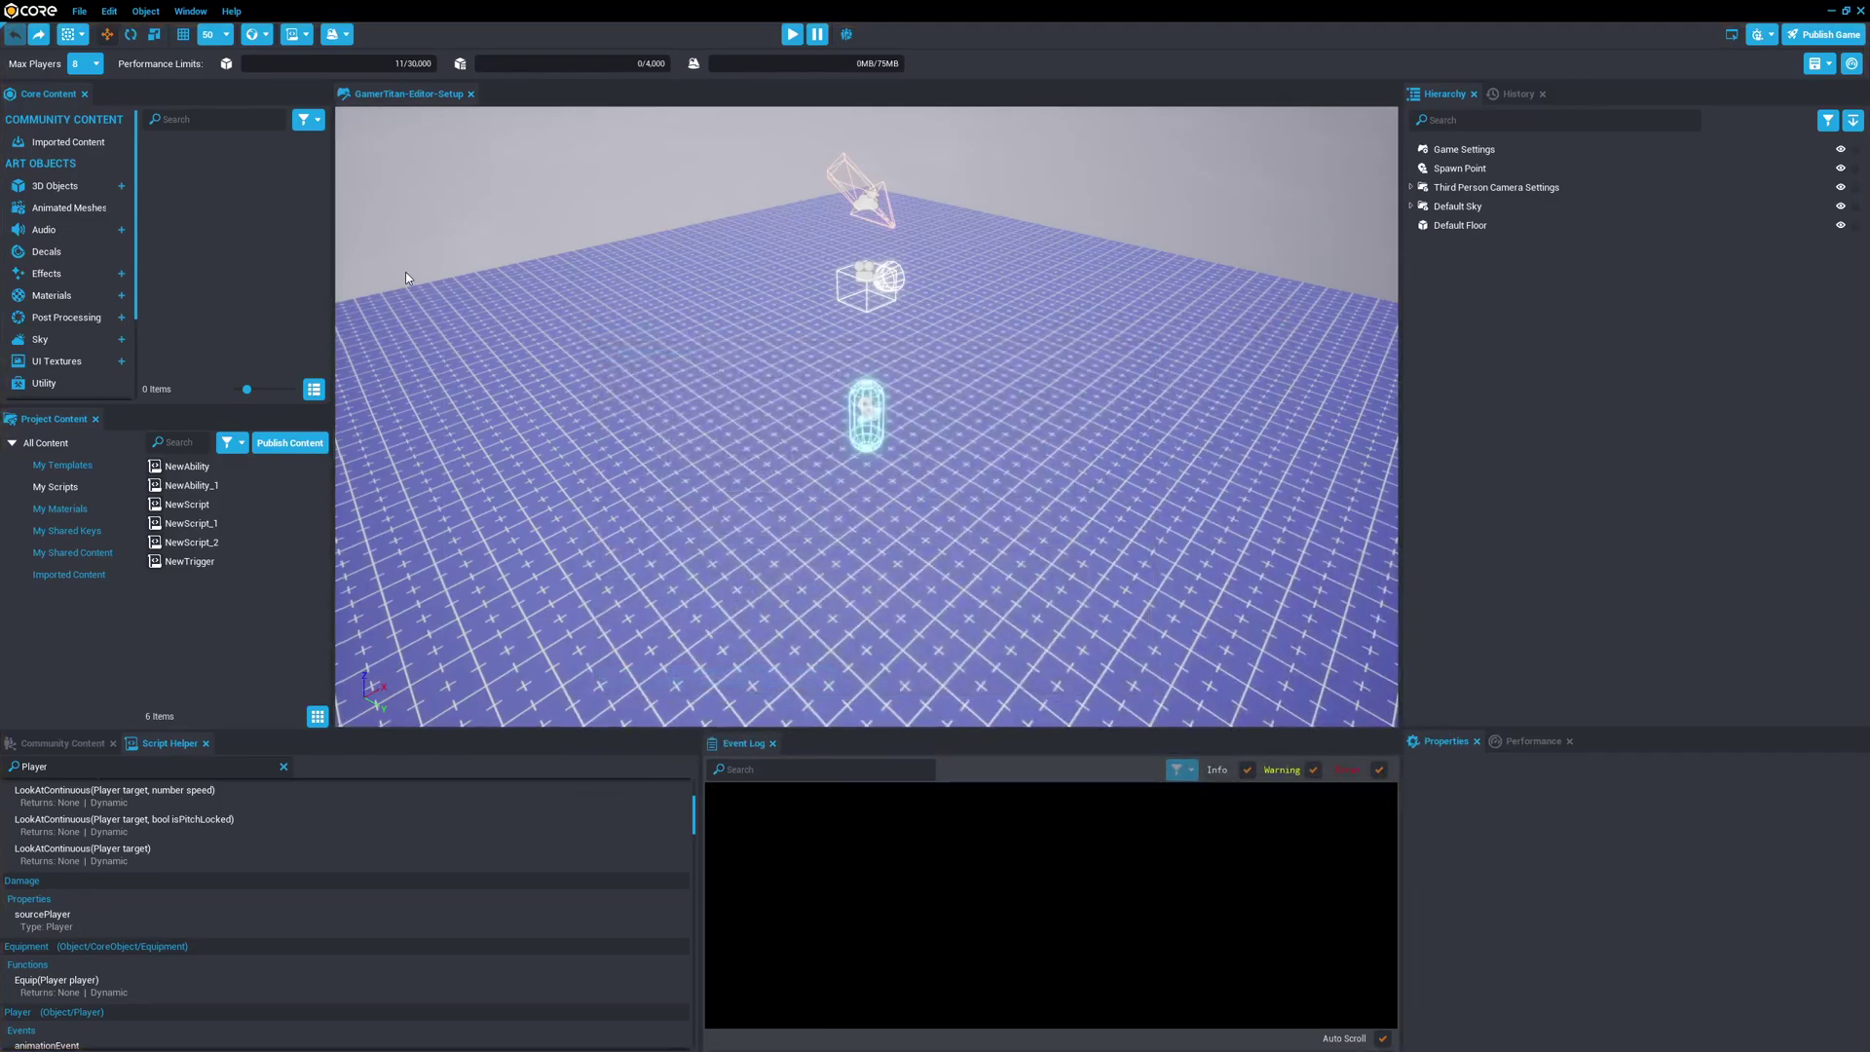
Open the Script Debugger, dock it right of the Event Log, and widen both panes.
{"action": "left_click", "coordinate": [182, 14]}
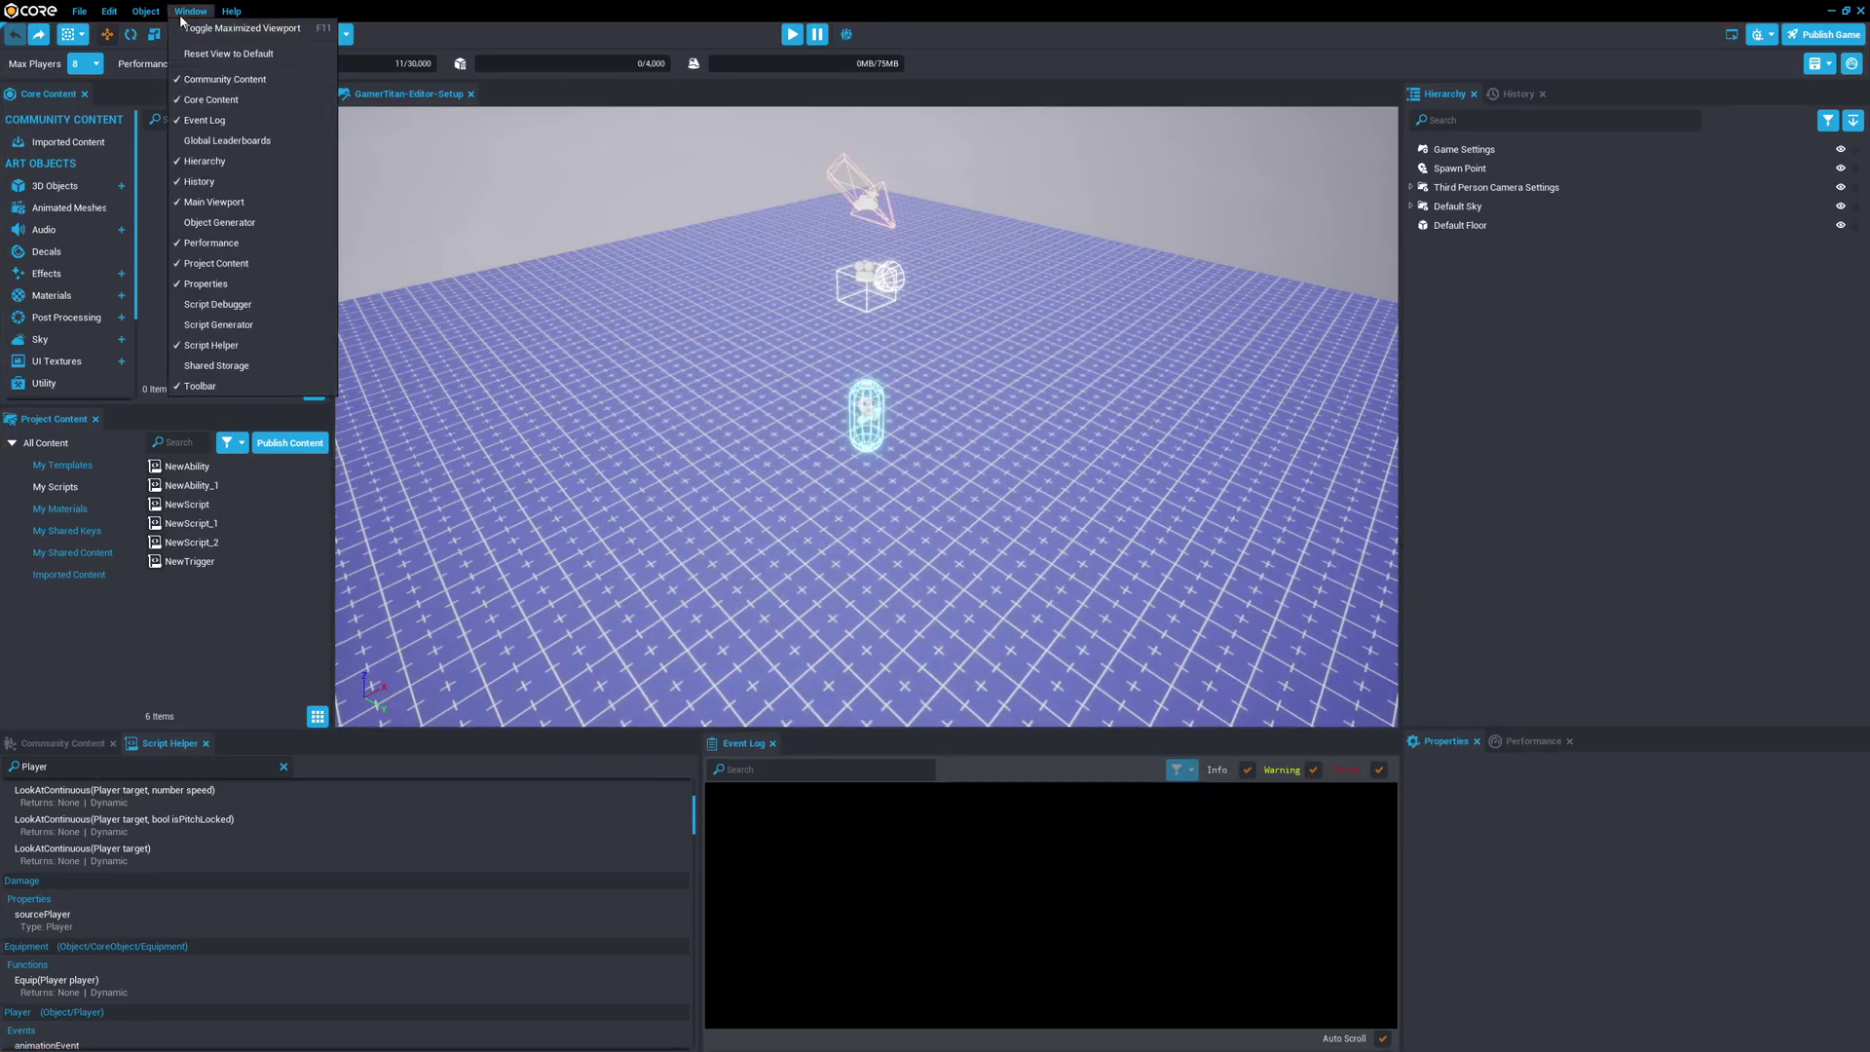
{"action": "left_click", "coordinate": [260, 303]}
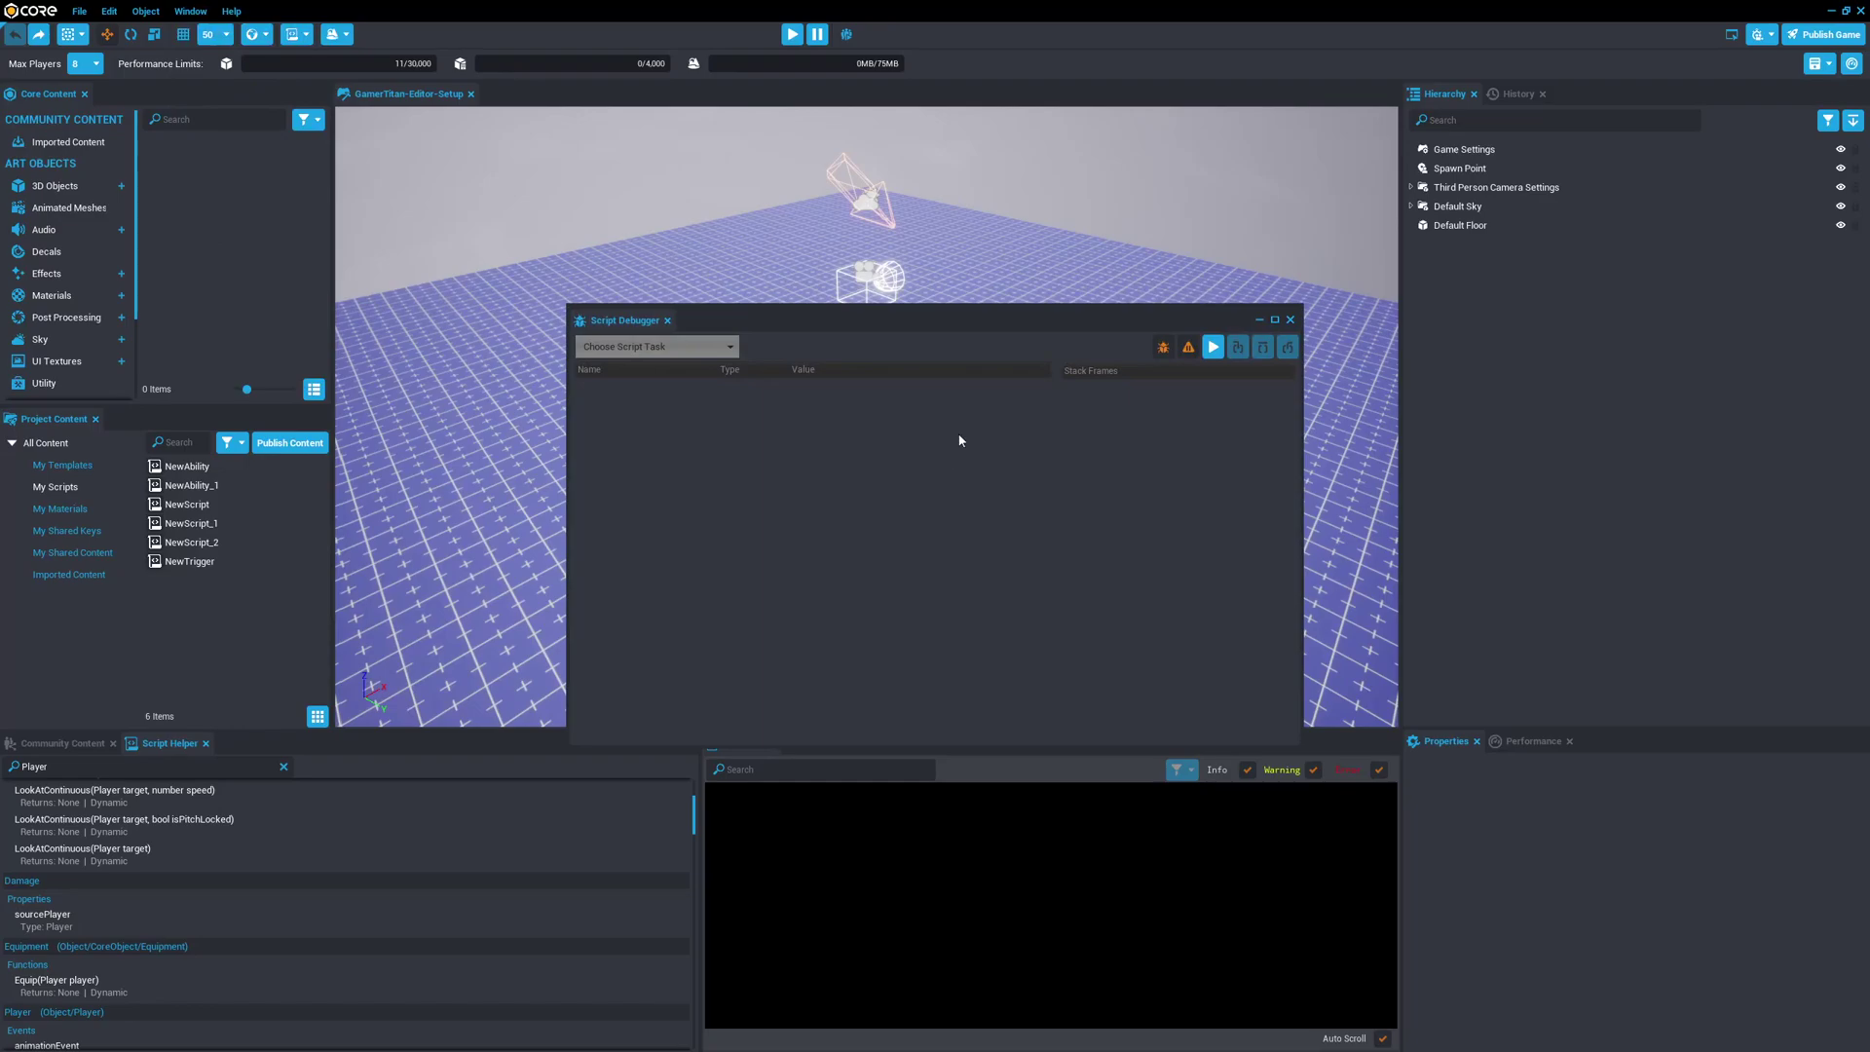
{"action": "left_click_drag", "start_coordinate": [623, 320], "coordinate": [857, 818]}
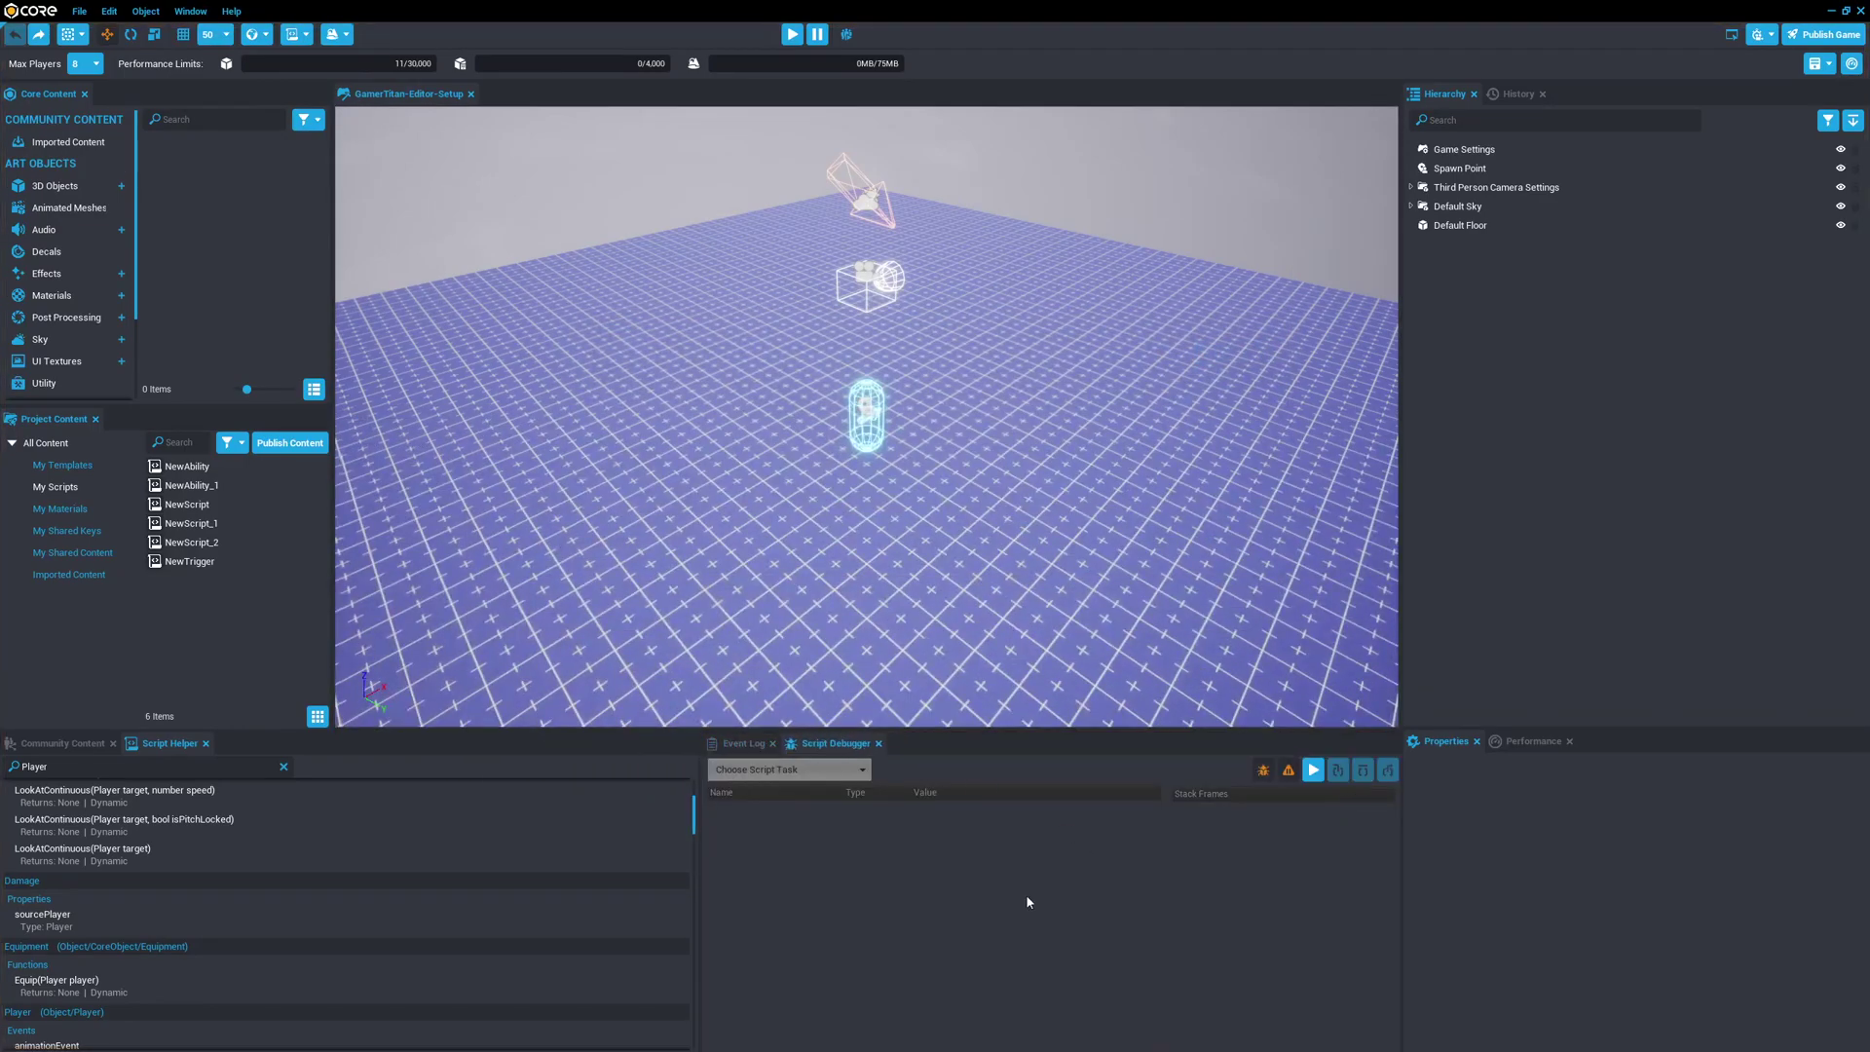
{"action": "left_click_drag", "start_coordinate": [857, 744], "coordinate": [1359, 806]}
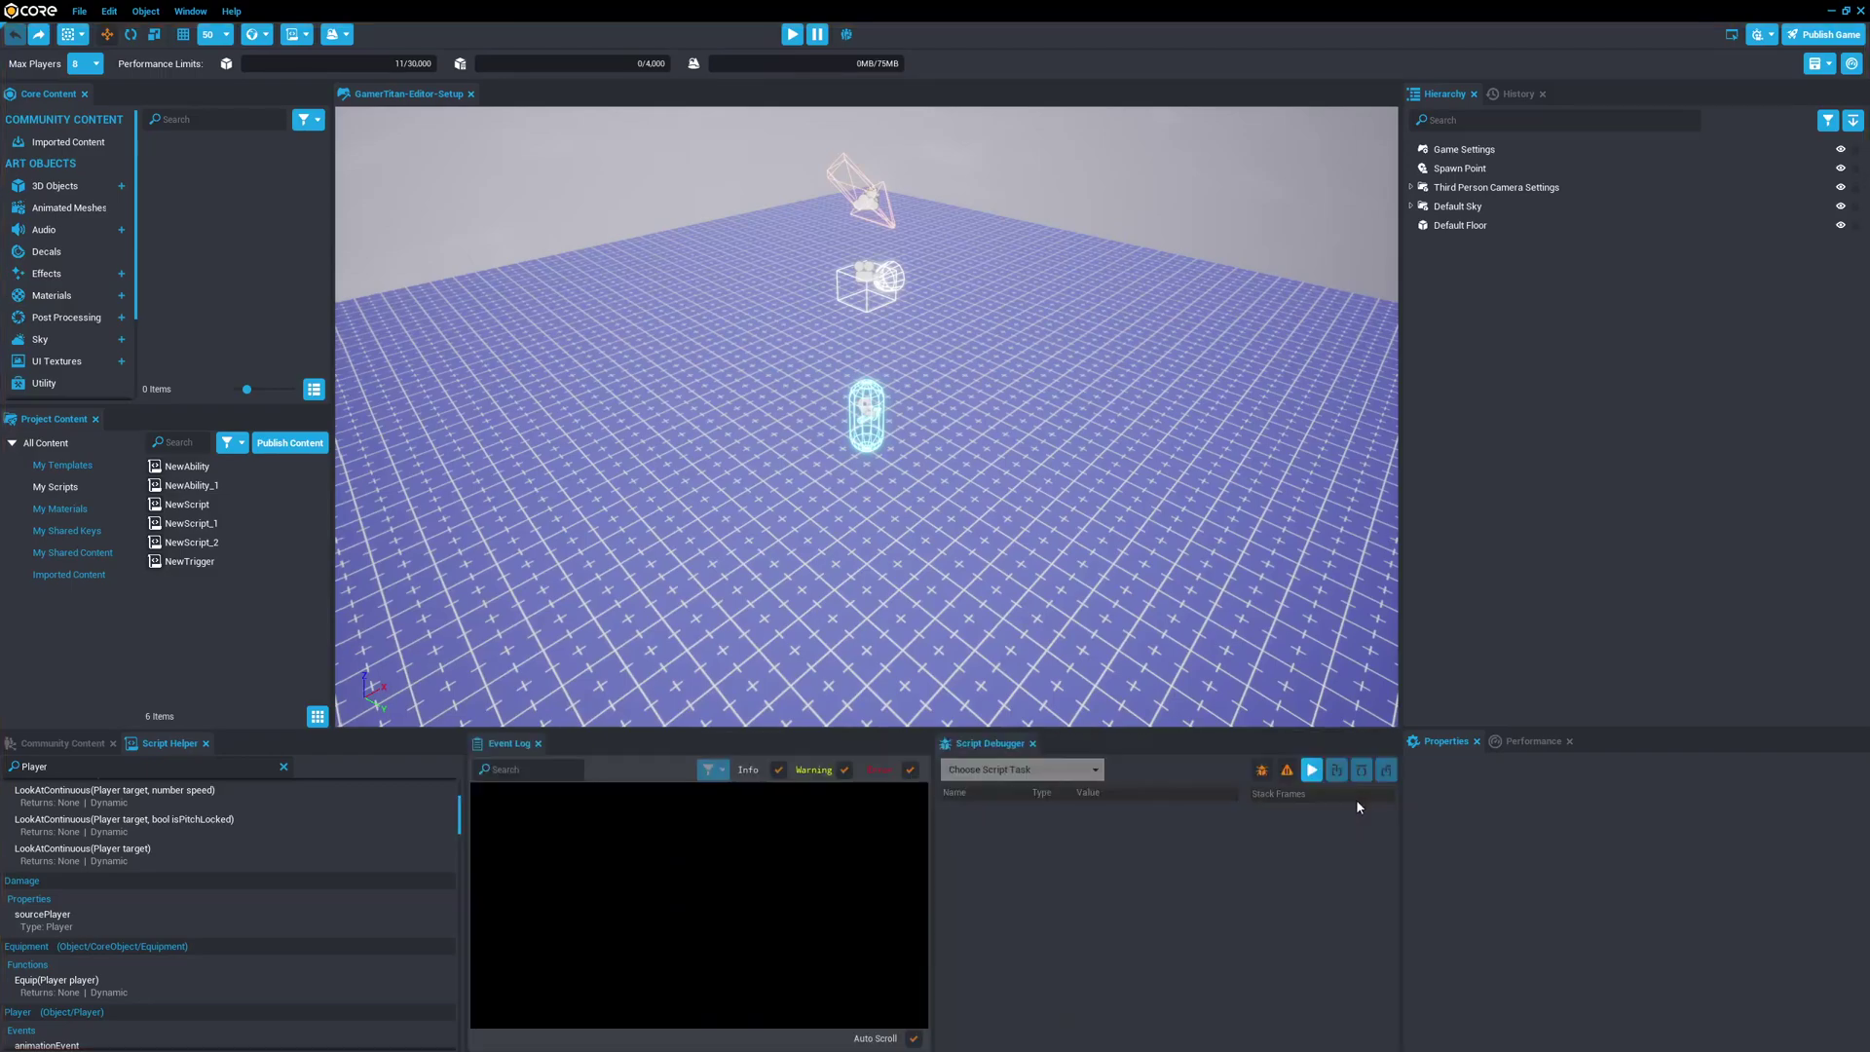
{"action": "left_click_drag", "start_coordinate": [465, 823], "coordinate": [327, 823]}
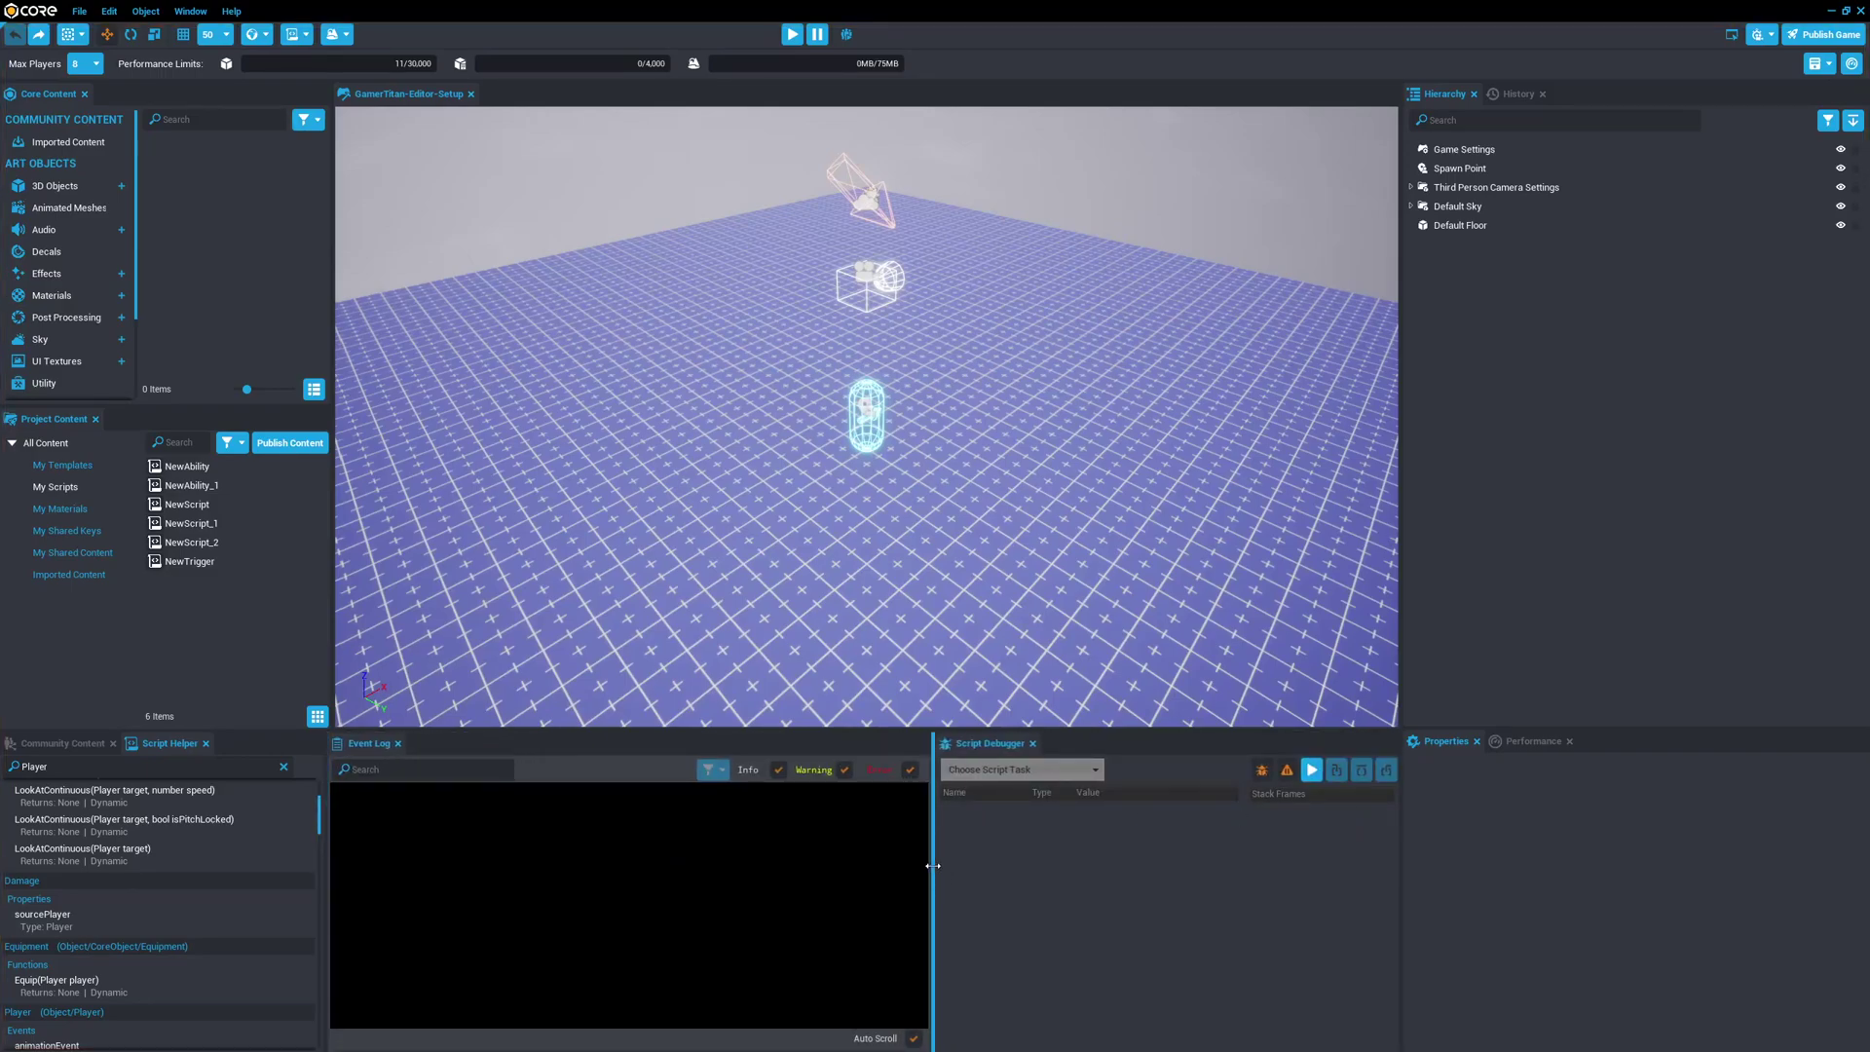
{"action": "left_click_drag", "start_coordinate": [931, 863], "coordinate": [885, 862]}
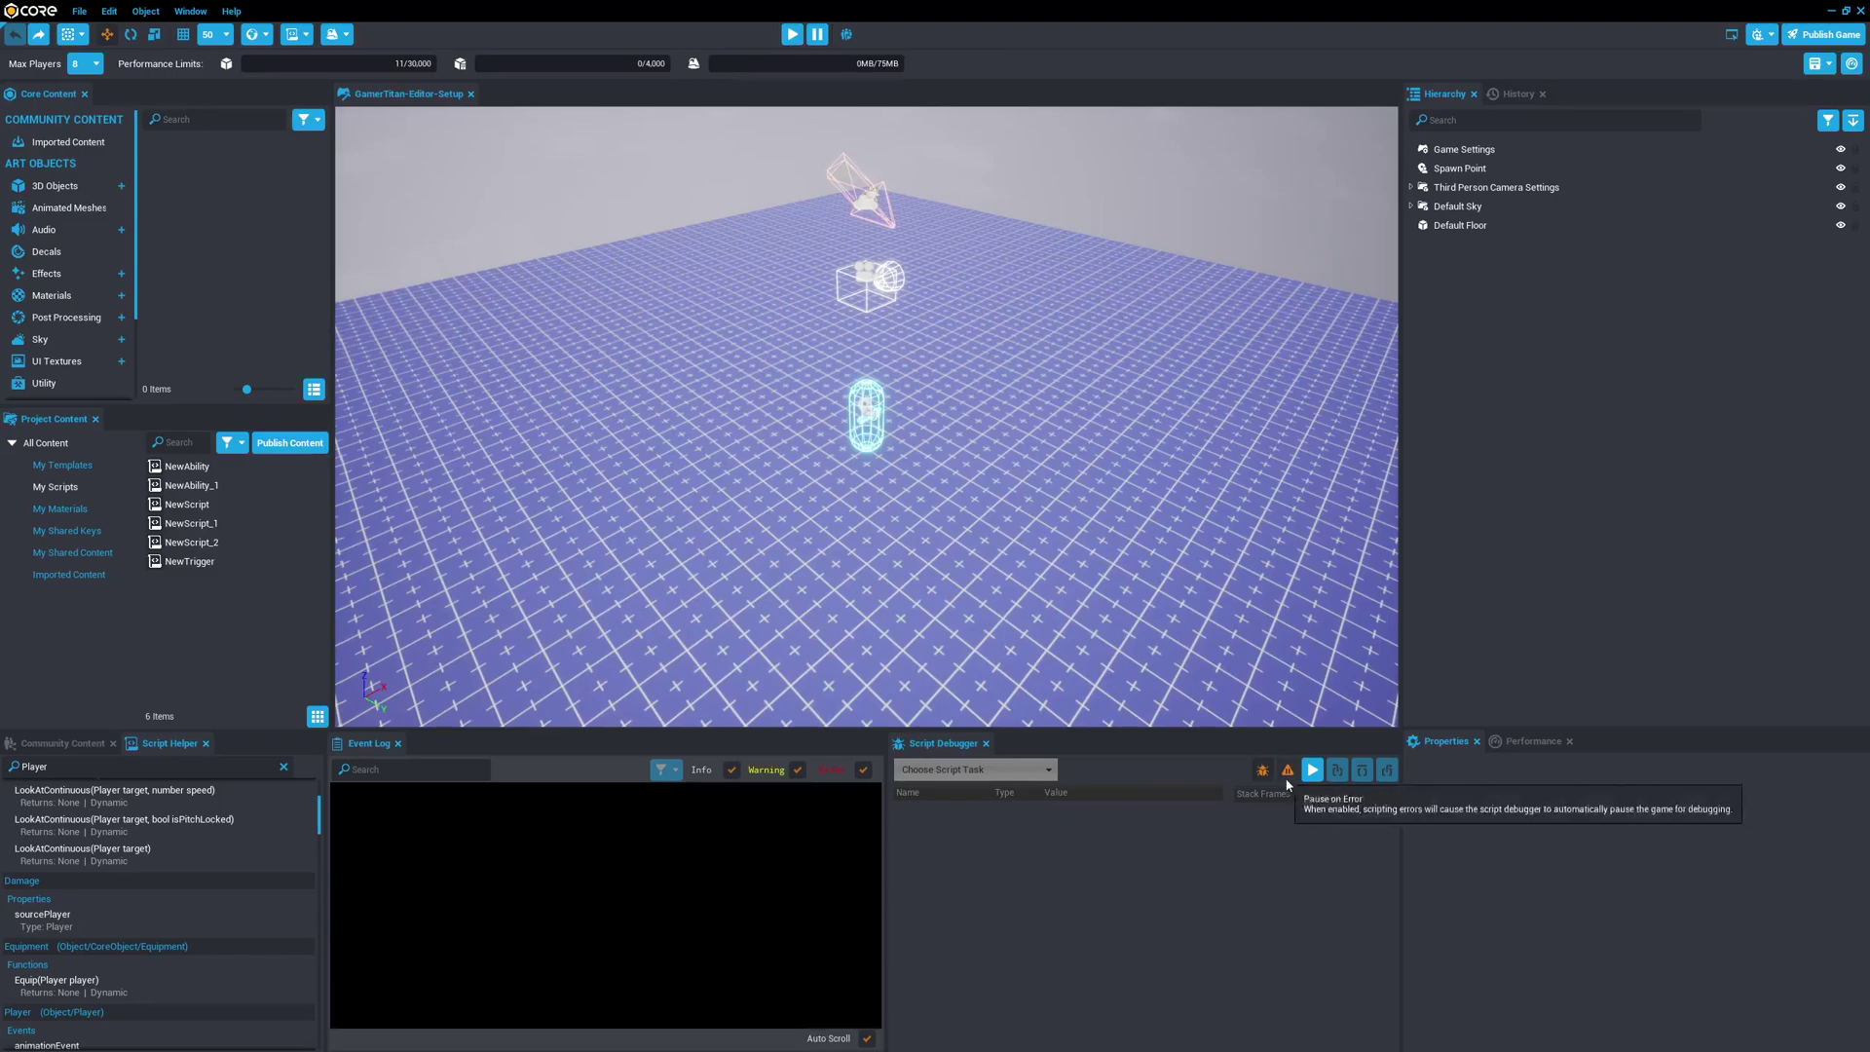
Enable Pause on Error in the Script Debugger toolbar.
{"action": "left_click", "coordinate": [1286, 773]}
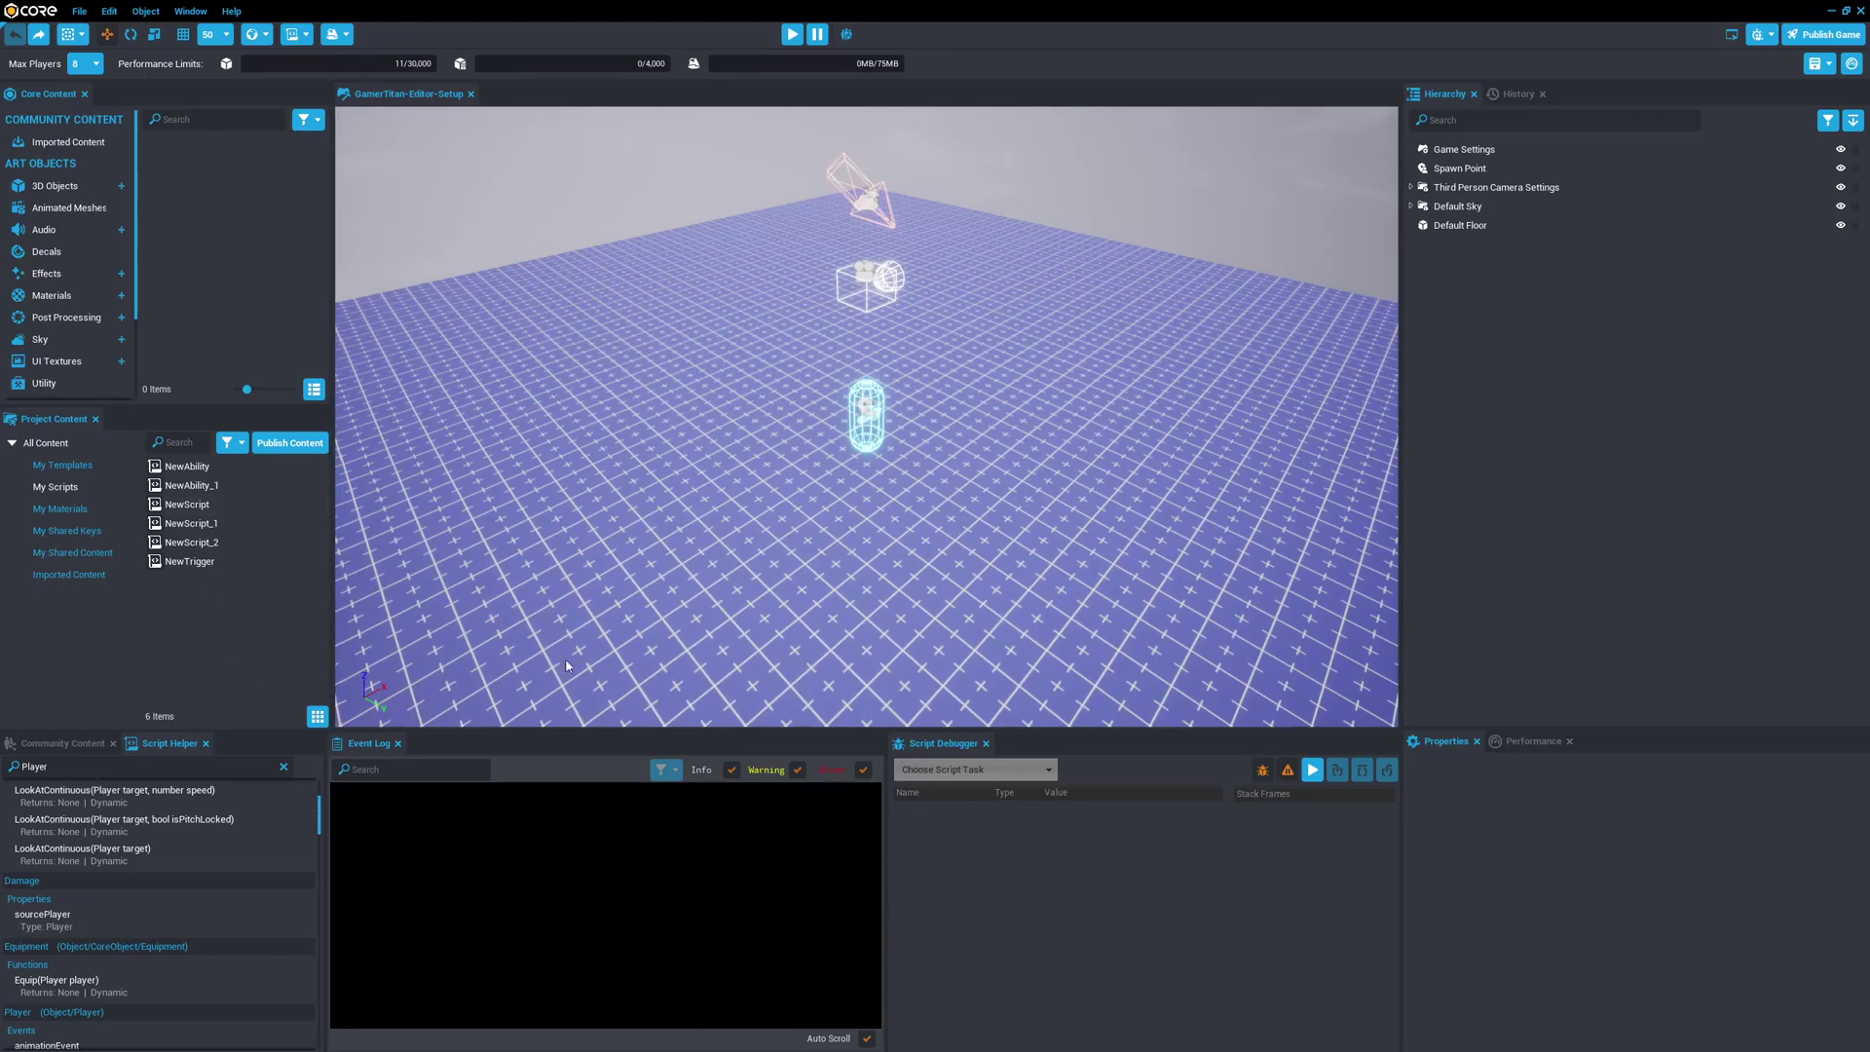
Select the Default Floor in the viewport to show its position 0, 0, -50 and scale 50, 50, 1.
{"action": "left_click", "coordinate": [190, 10]}
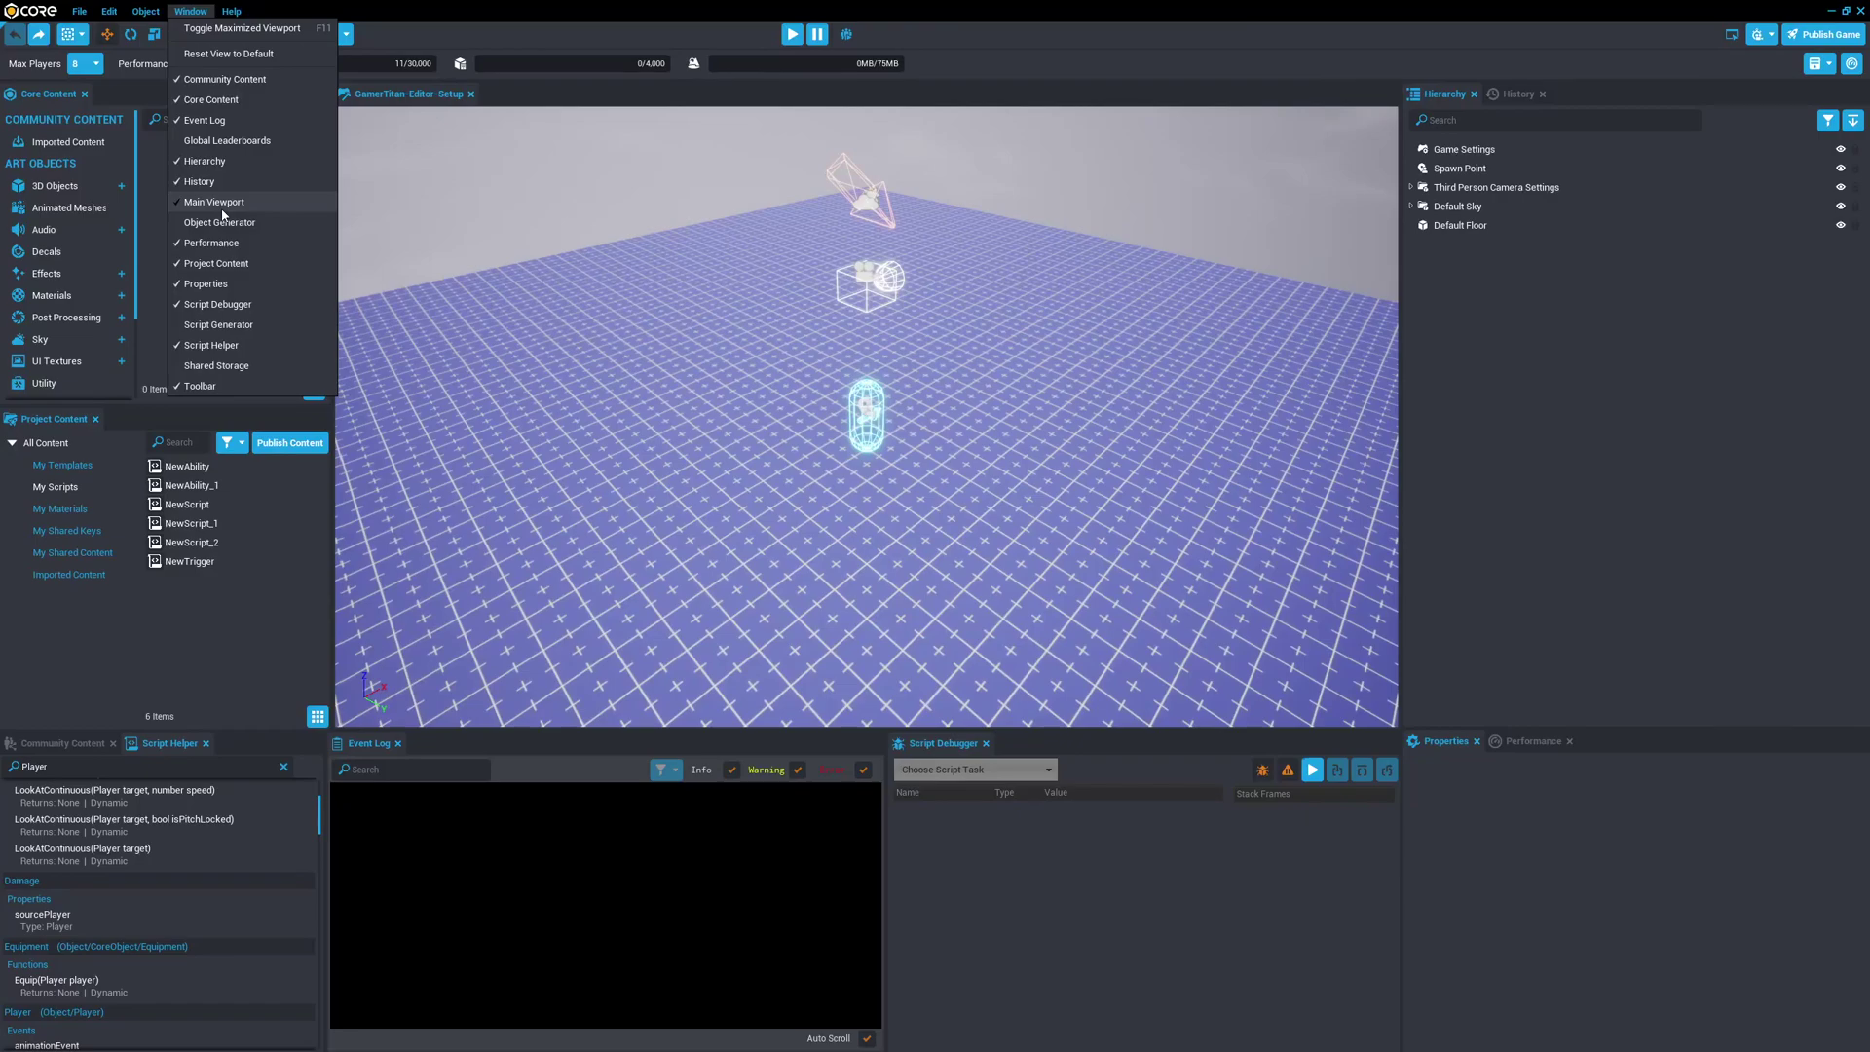
{"action": "left_click", "coordinate": [654, 314]}
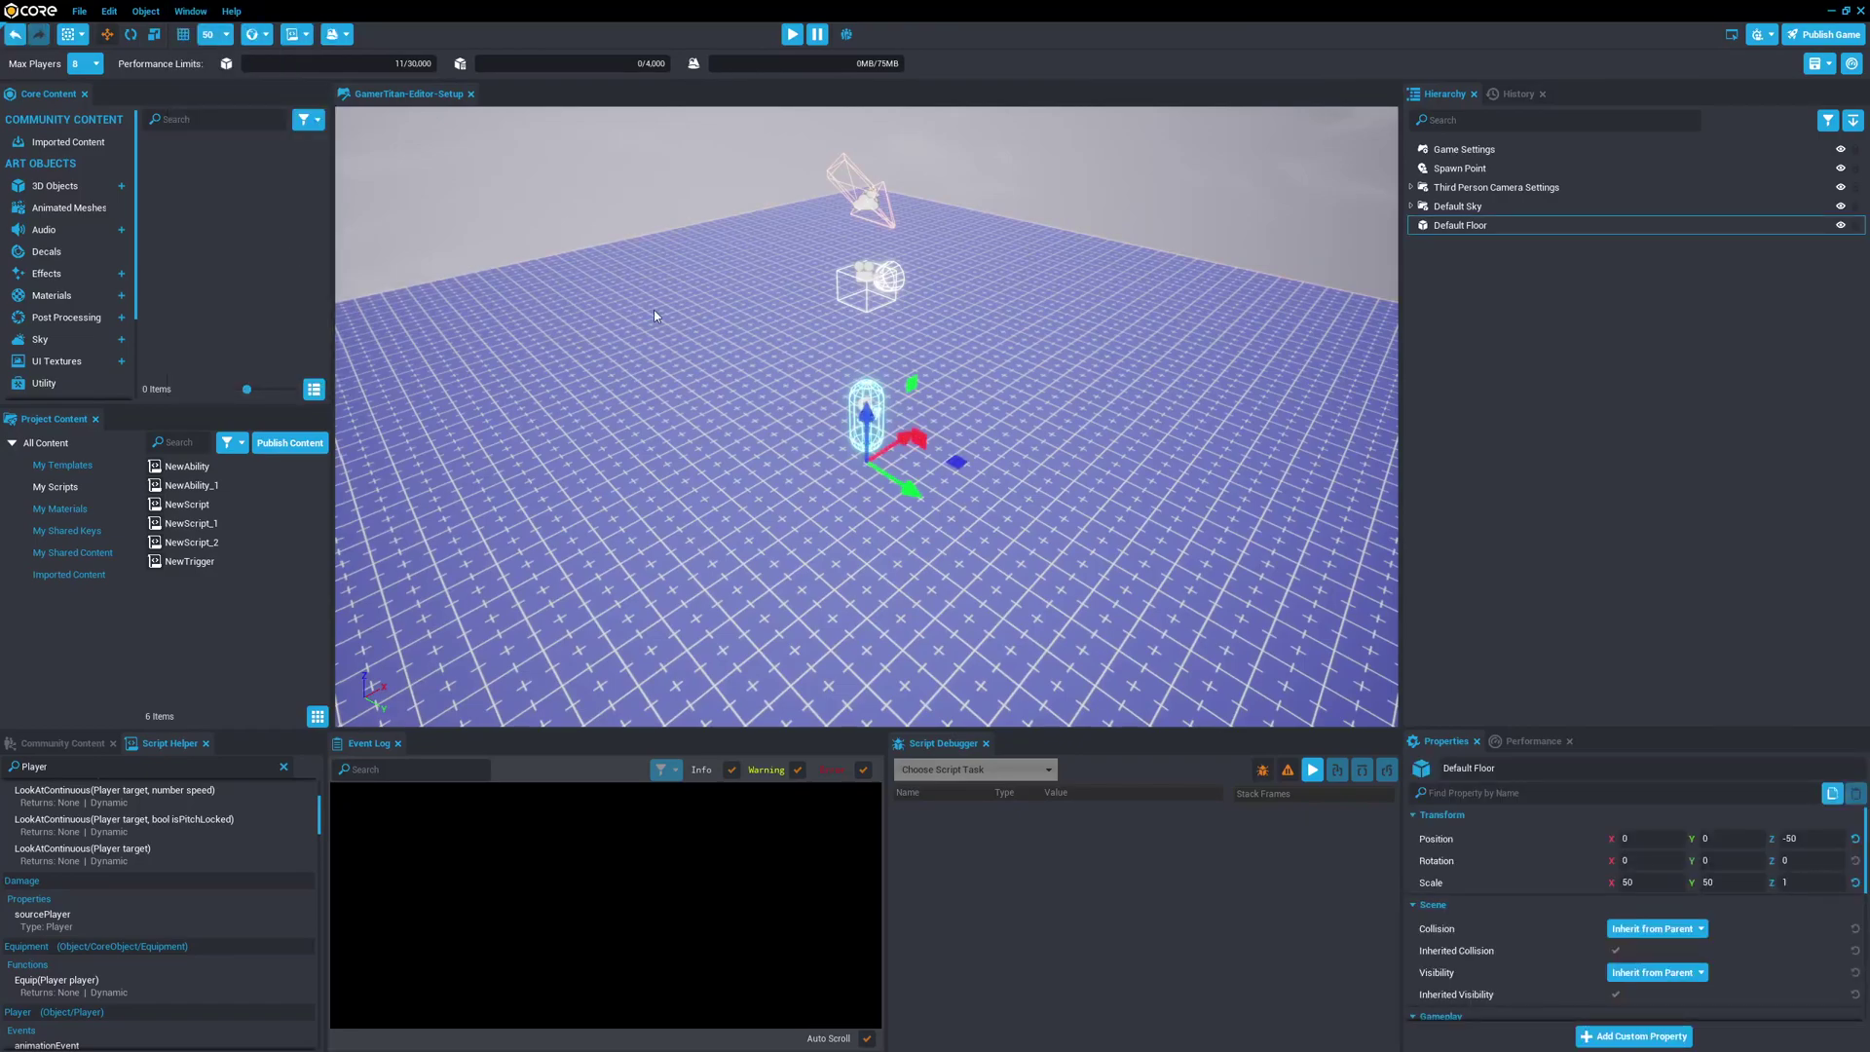